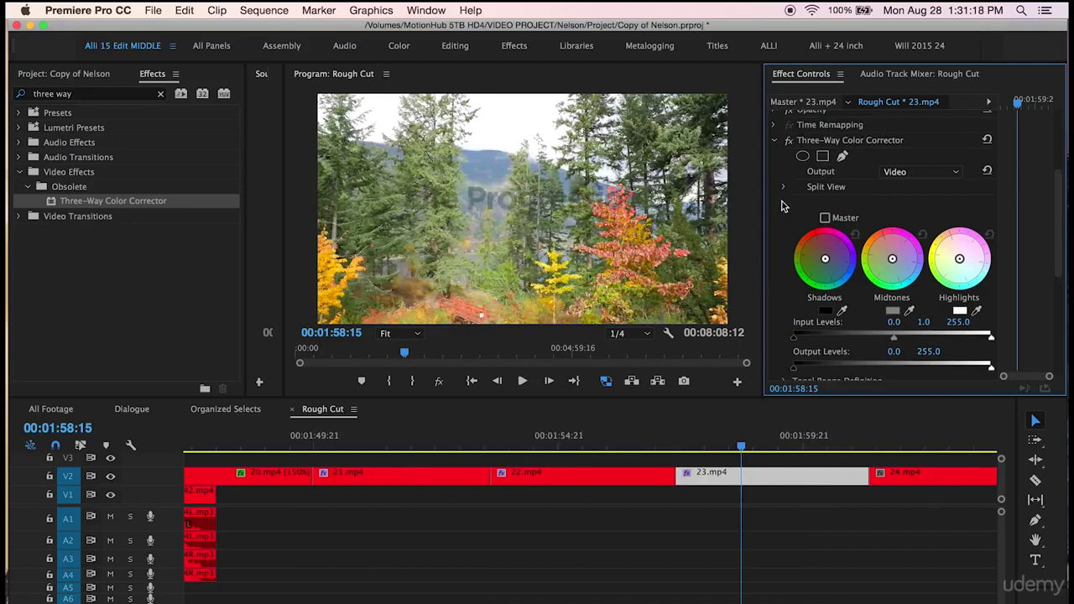
Paste the Three-Way Color Corrector onto 24.mp4, nudge the midtones and set input black to 4.8
{"action": "left_click", "coordinate": [815, 146]}
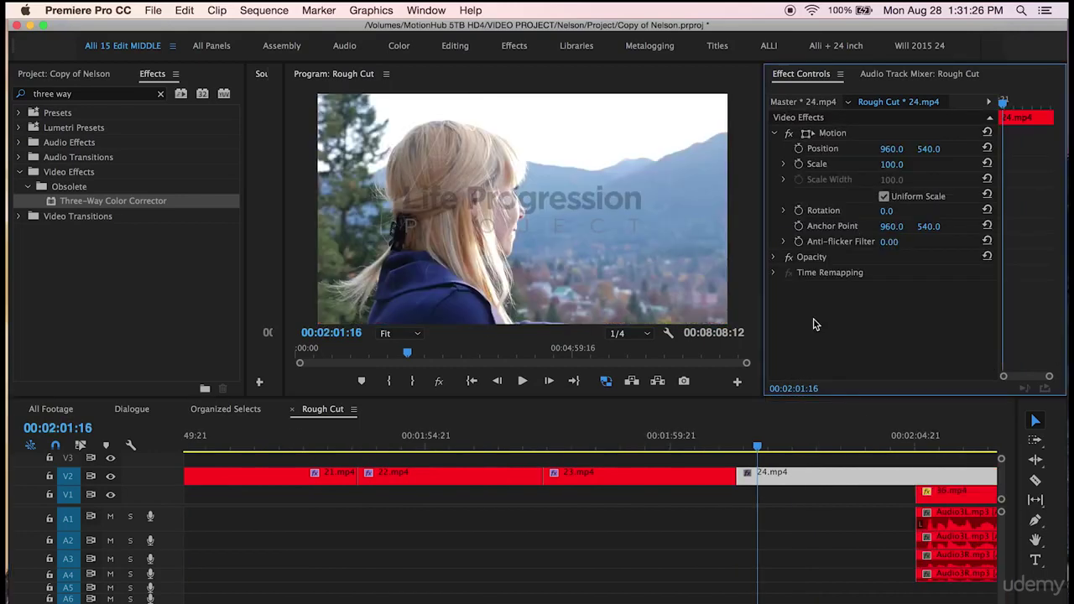
{"action": "key", "text": "super+v"}
{"action": "scroll", "coordinate": [776, 360], "scroll_direction": "down", "scroll_amount": 4}
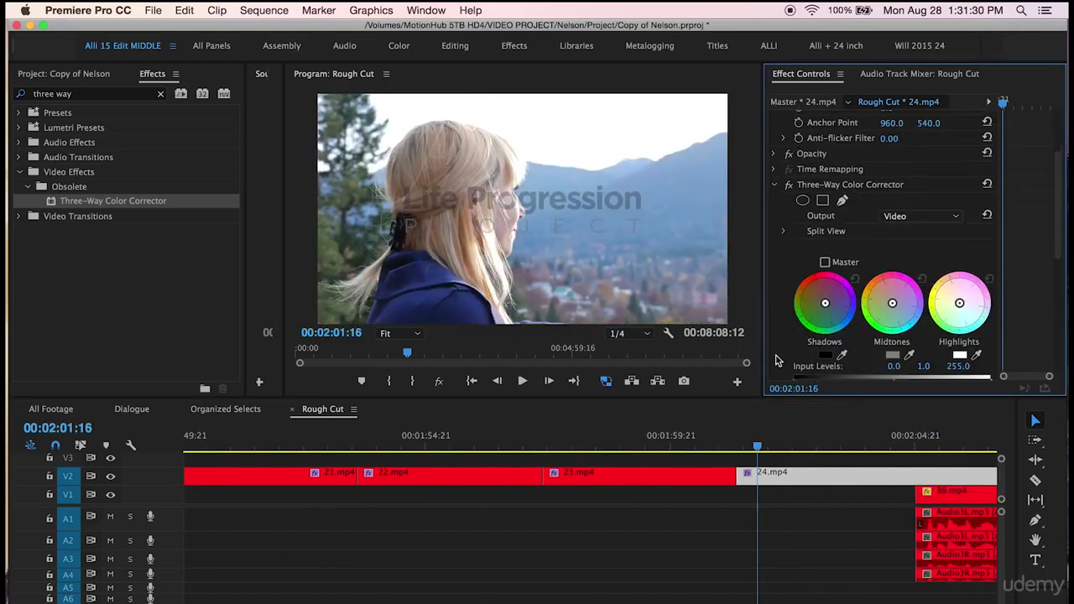
{"action": "left_click_drag", "start_coordinate": [892, 303], "coordinate": [888, 301]}
{"action": "scroll", "coordinate": [777, 302], "scroll_direction": "down", "scroll_amount": 3}
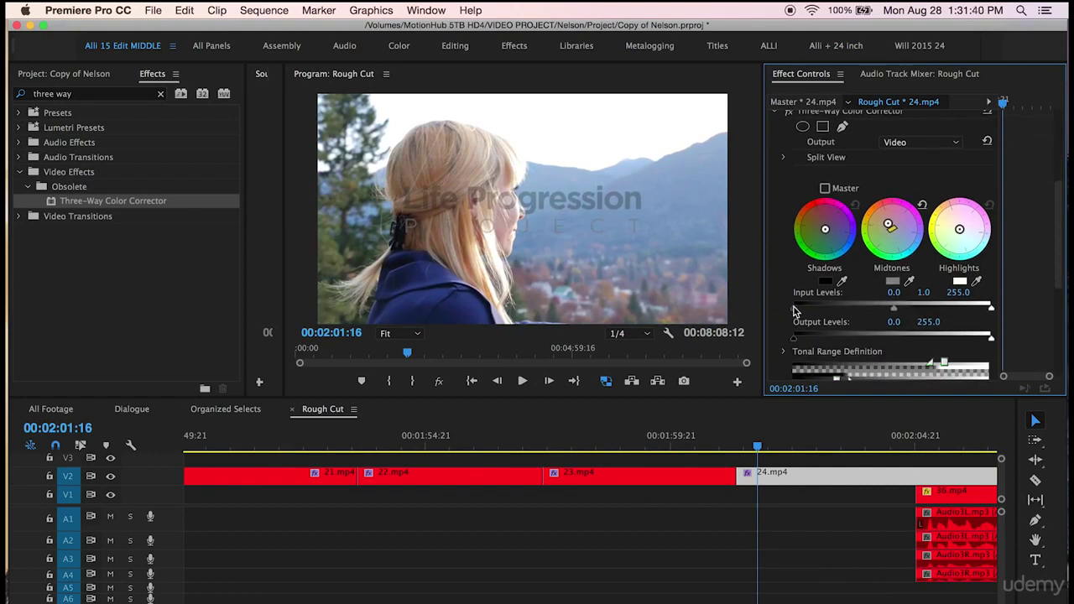
{"action": "left_click_drag", "start_coordinate": [792, 307], "coordinate": [795, 307]}
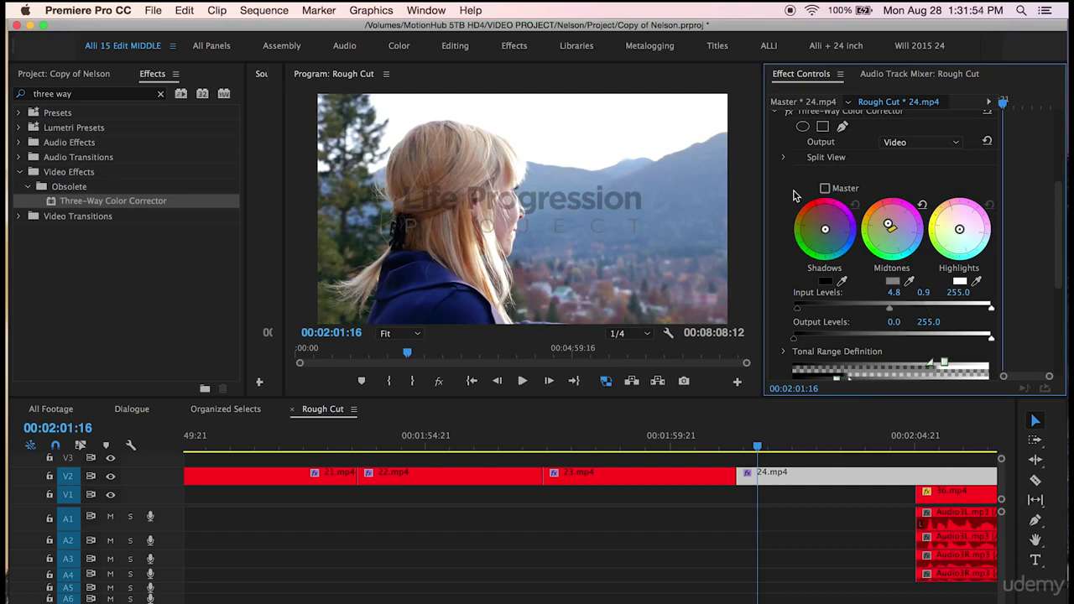
Toggle the colour correction off and back on to compare the grade
{"action": "scroll", "coordinate": [795, 195], "scroll_direction": "up", "scroll_amount": 2}
{"action": "left_click", "coordinate": [789, 156]}
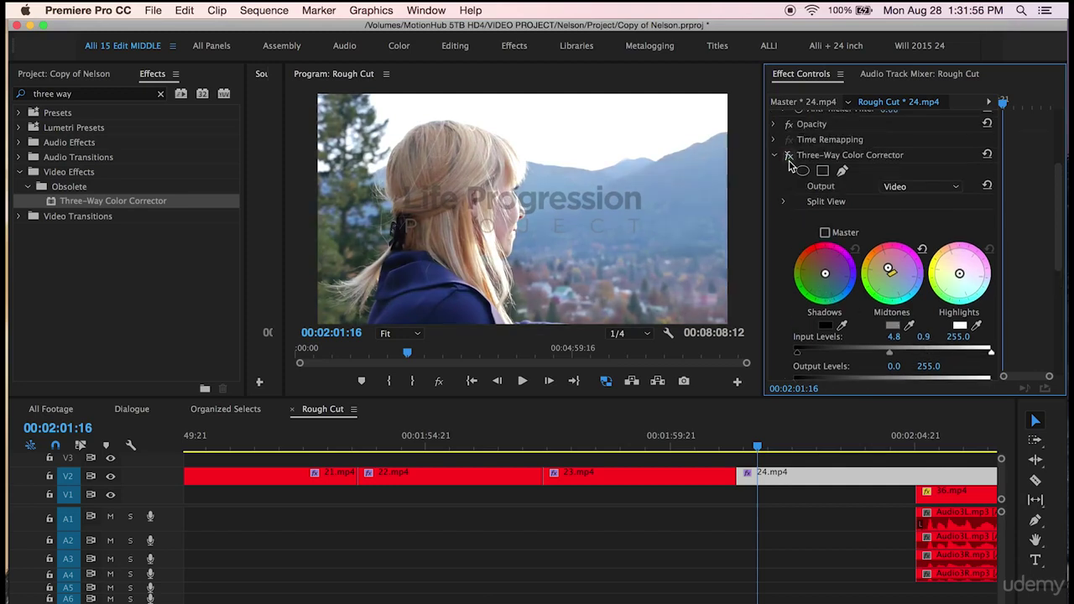
{"action": "left_click", "coordinate": [789, 159]}
At 00:02:03:23, return the midtone input level to 1.0, then zoom the timeline out
{"action": "left_click", "coordinate": [872, 440]}
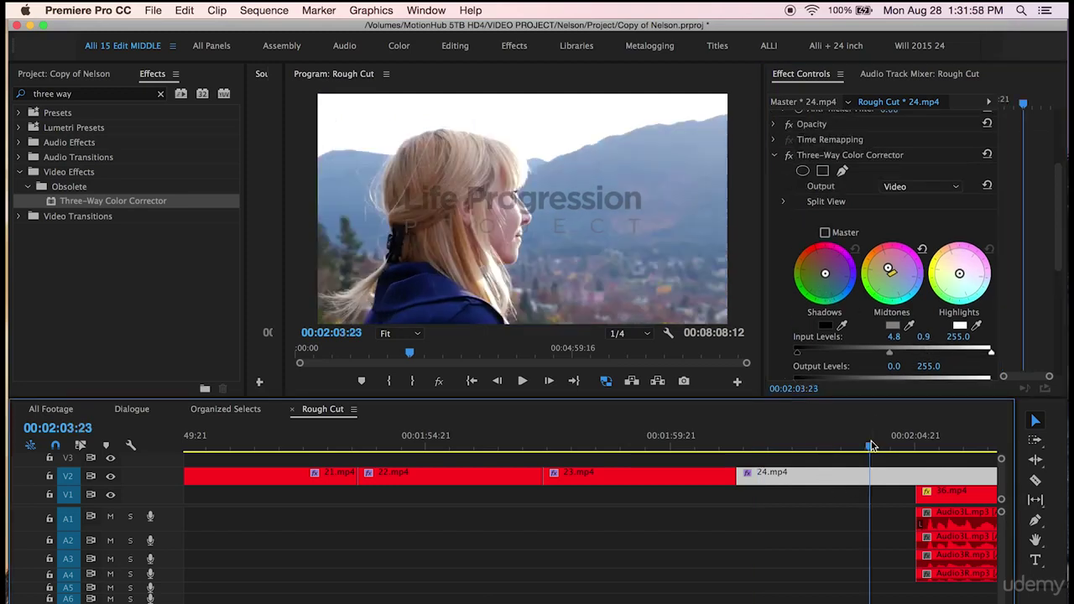
{"action": "scroll", "coordinate": [761, 557], "scroll_direction": "right", "scroll_amount": 1}
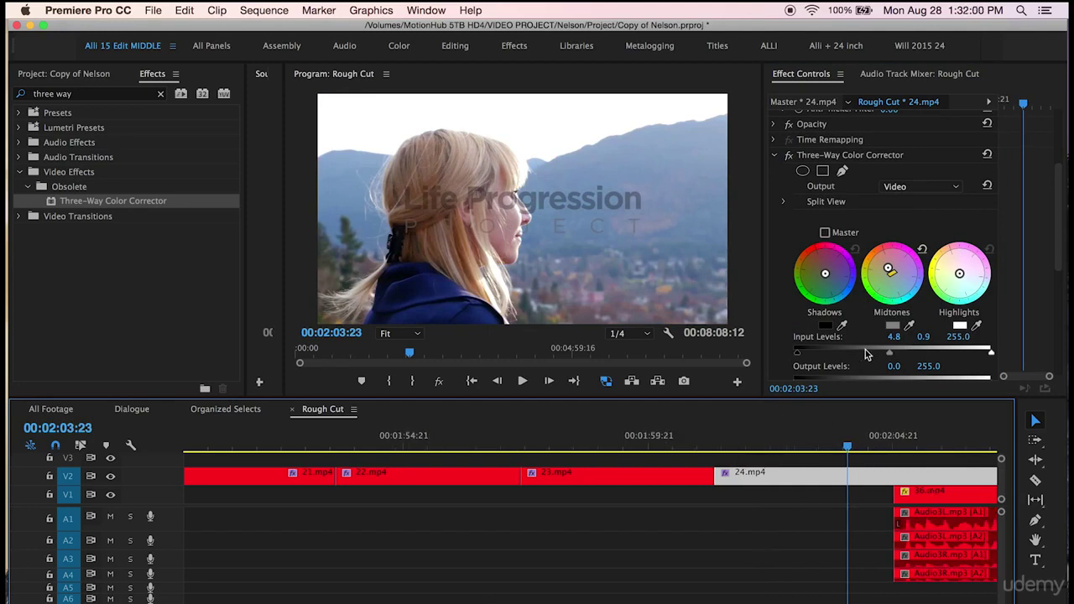
{"action": "left_click", "coordinate": [890, 354]}
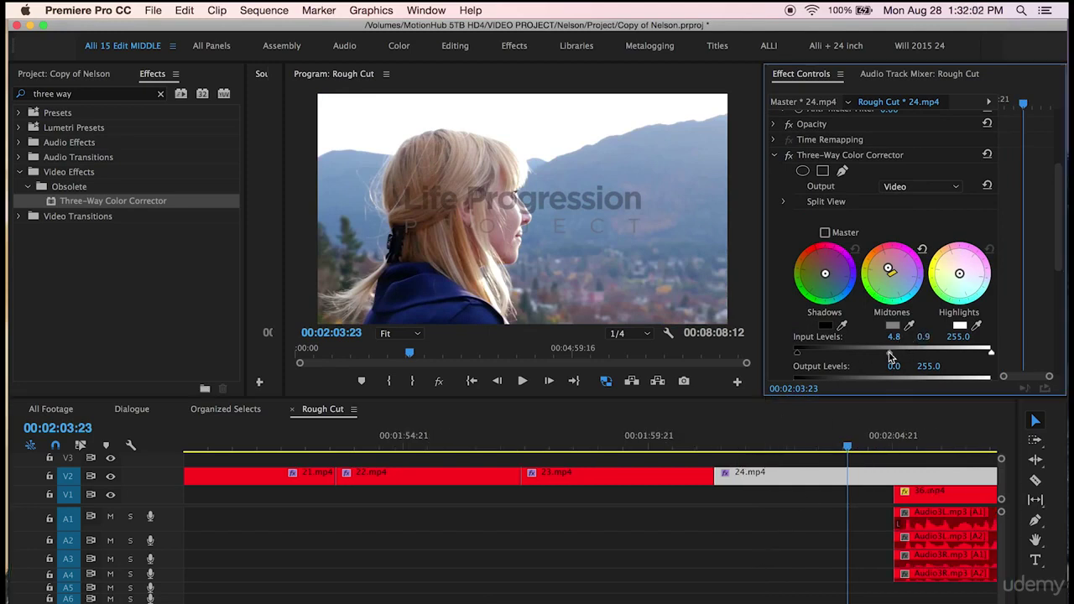
{"action": "left_click_drag", "start_coordinate": [890, 356], "coordinate": [894, 356]}
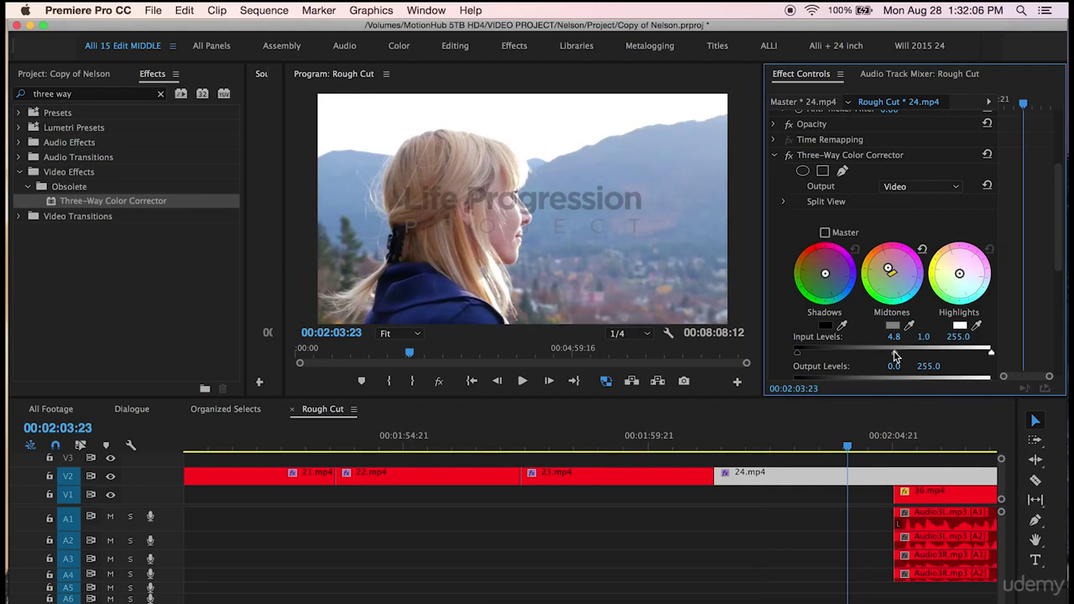
{"action": "scroll", "coordinate": [815, 551], "scroll_direction": "right", "scroll_amount": 5}
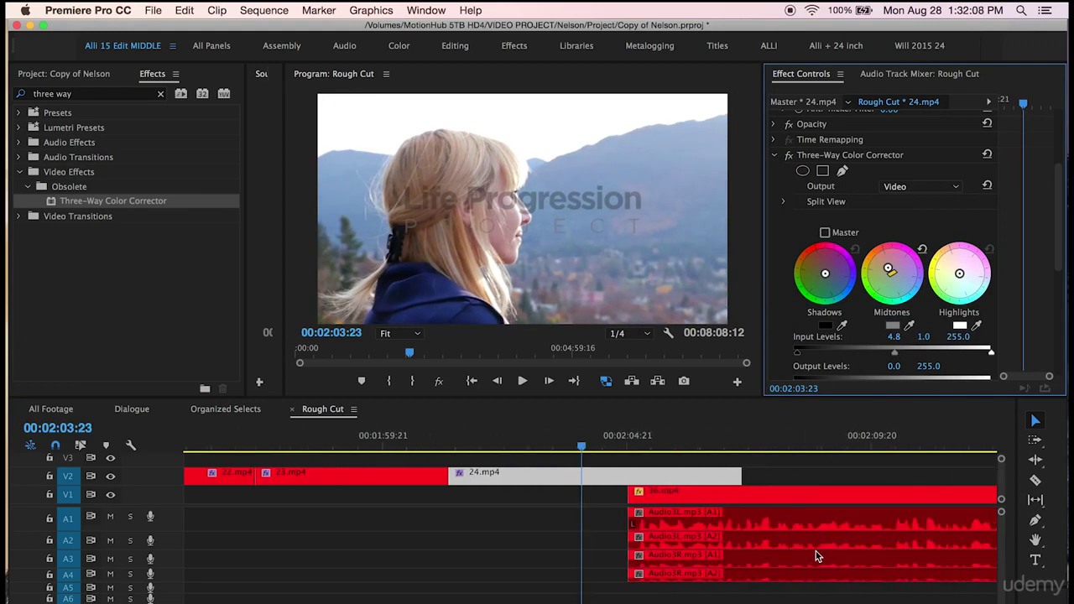
{"action": "left_click", "coordinate": [815, 482]}
{"action": "key", "text": "minus"}
{"action": "key", "text": "minus"}
Check clip 25.mp4's effects, then scroll the timeline back toward the start
{"action": "left_click", "coordinate": [812, 436]}
{"action": "scroll", "coordinate": [725, 477], "scroll_direction": "right", "scroll_amount": 5}
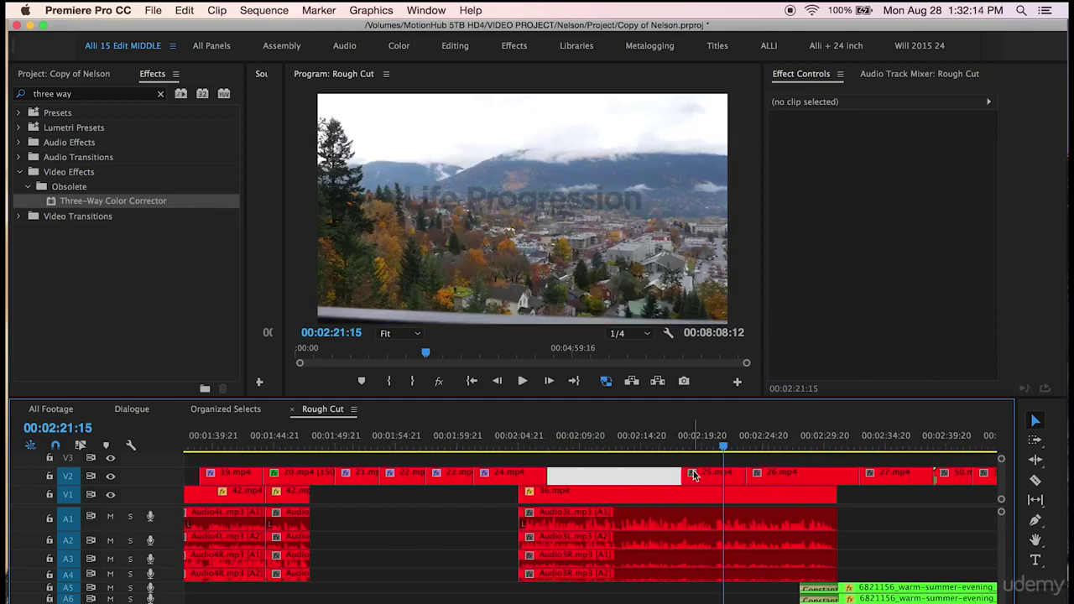
{"action": "left_click", "coordinate": [717, 475]}
{"action": "scroll", "coordinate": [718, 475], "scroll_direction": "left", "scroll_amount": 2}
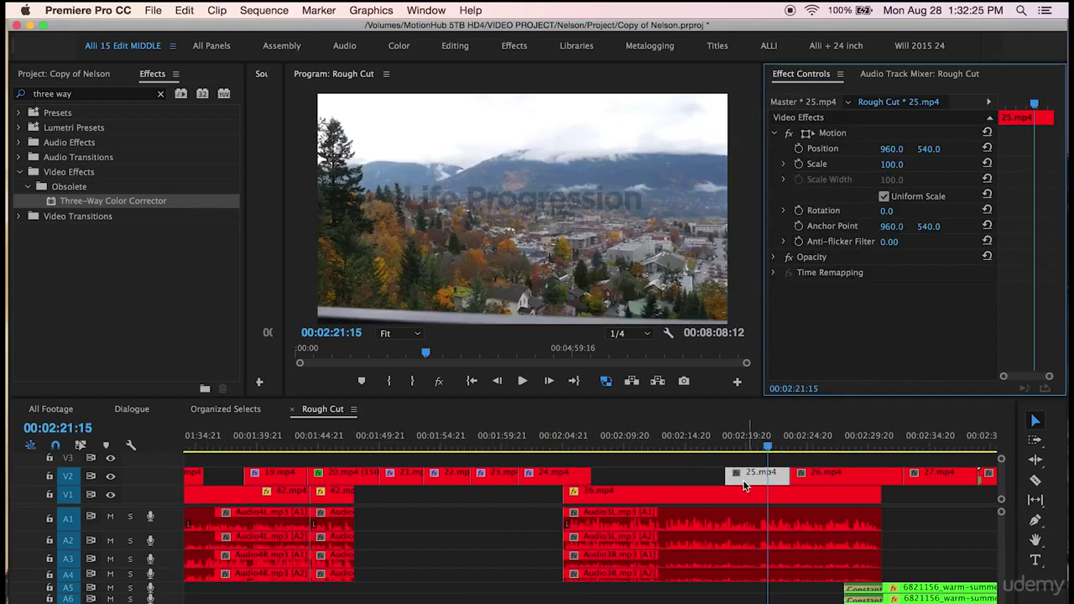
{"action": "scroll", "coordinate": [672, 475], "scroll_direction": "left", "scroll_amount": 10}
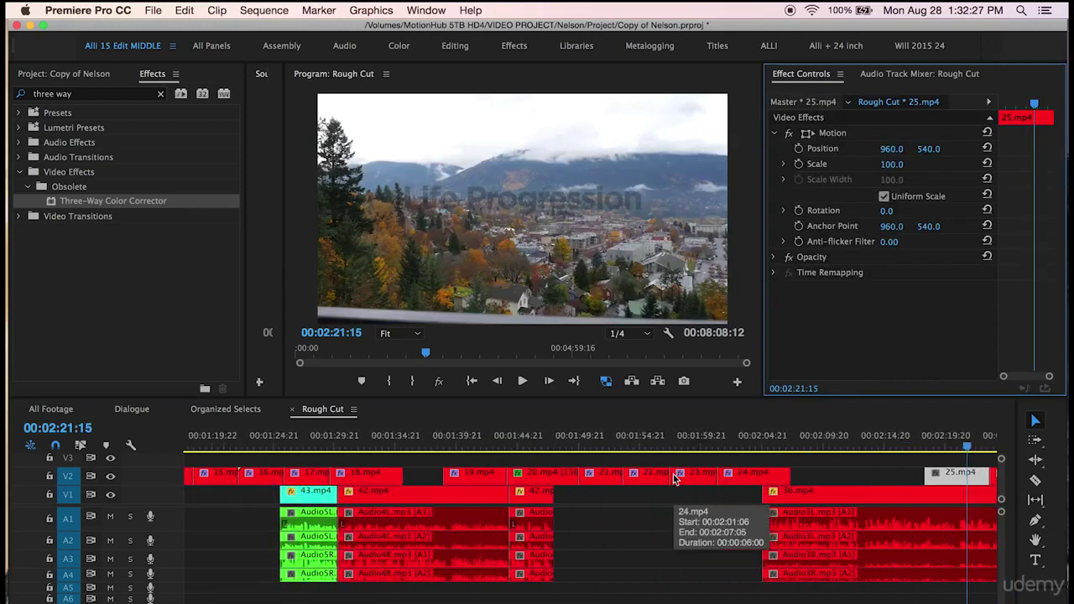
{"action": "scroll", "coordinate": [672, 475], "scroll_direction": "left", "scroll_amount": 5}
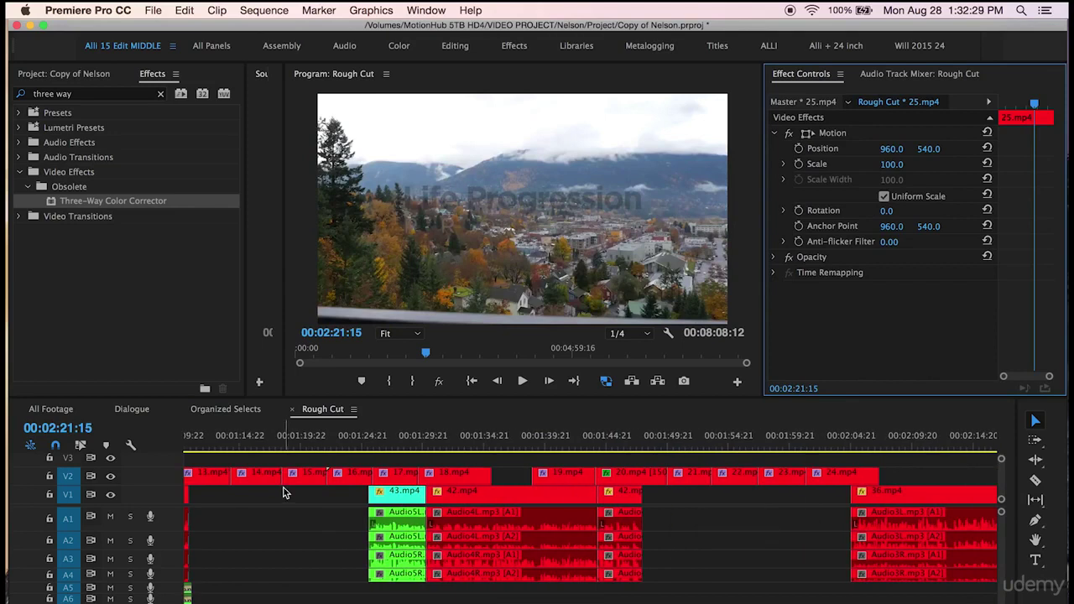
{"action": "scroll", "coordinate": [286, 491], "scroll_direction": "left", "scroll_amount": 20}
Copy the Three-Way Color Corrector from clip 10.mp4 and select 25.mp4 to receive it
{"action": "left_click", "coordinate": [339, 446]}
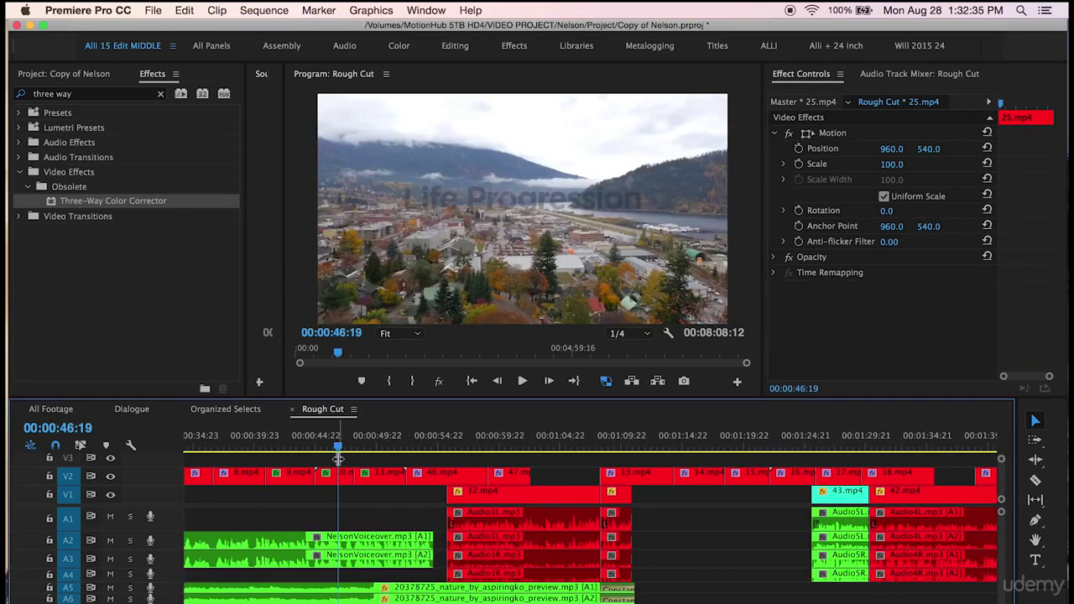
{"action": "left_click", "coordinate": [337, 474]}
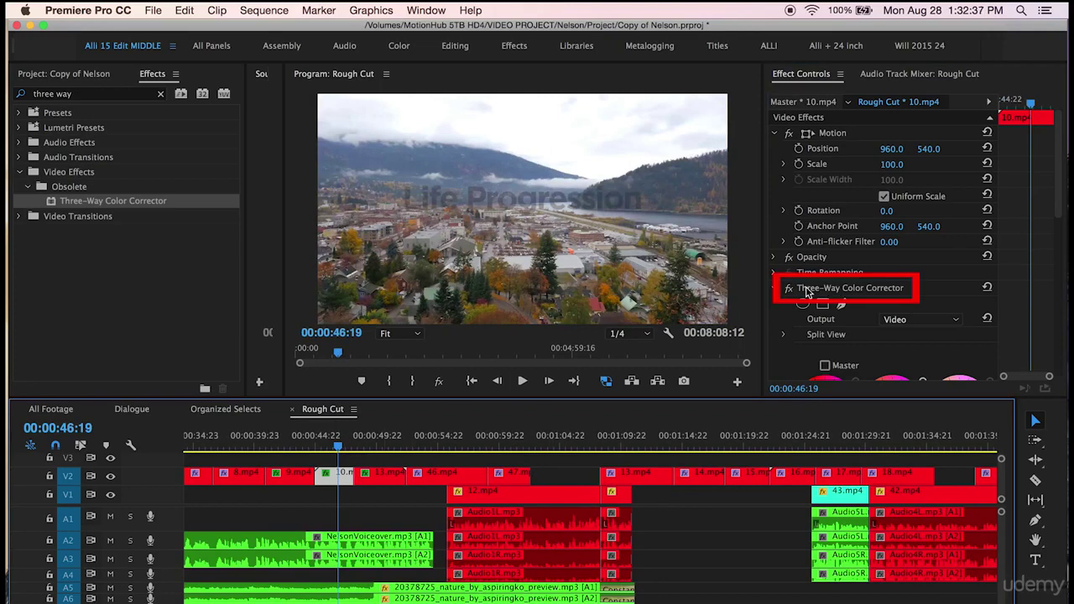
{"action": "left_click", "coordinate": [820, 292]}
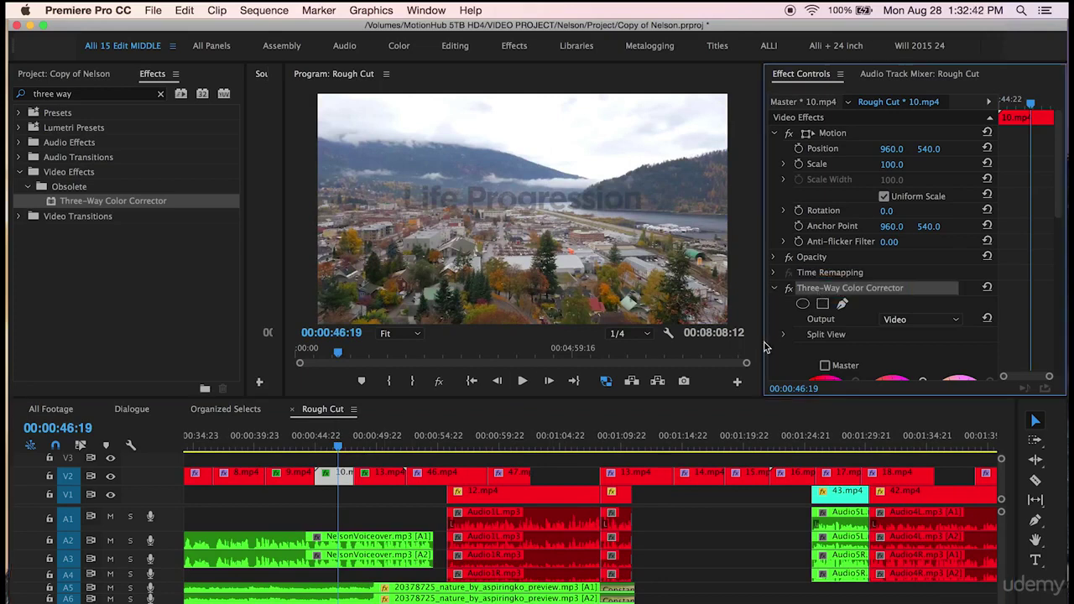
{"action": "scroll", "coordinate": [715, 537], "scroll_direction": "right", "scroll_amount": 3}
{"action": "scroll", "coordinate": [716, 537], "scroll_direction": "right", "scroll_amount": 8}
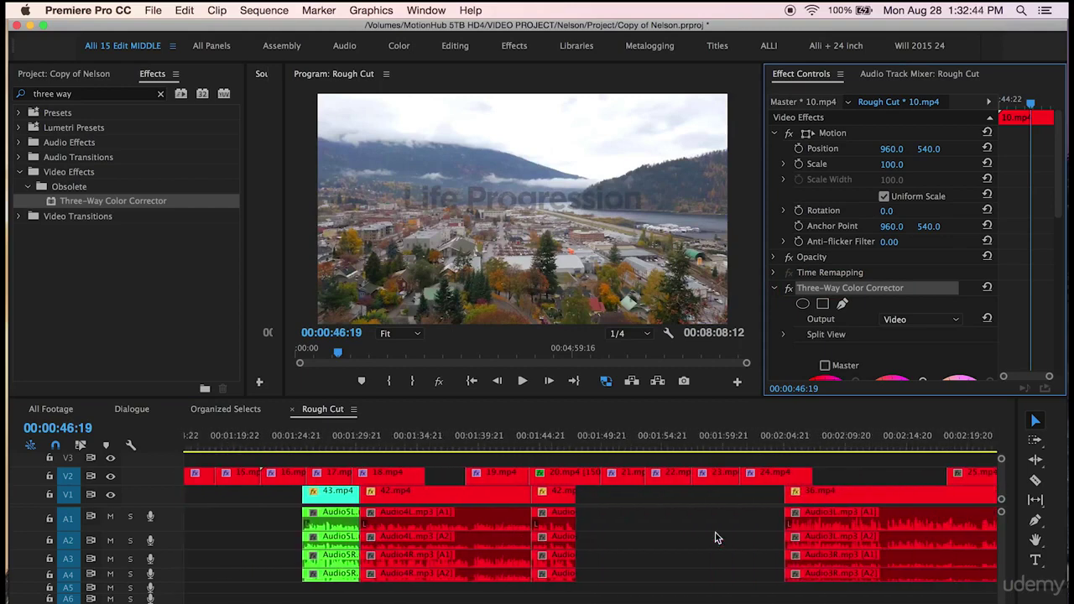
{"action": "left_click", "coordinate": [810, 445]}
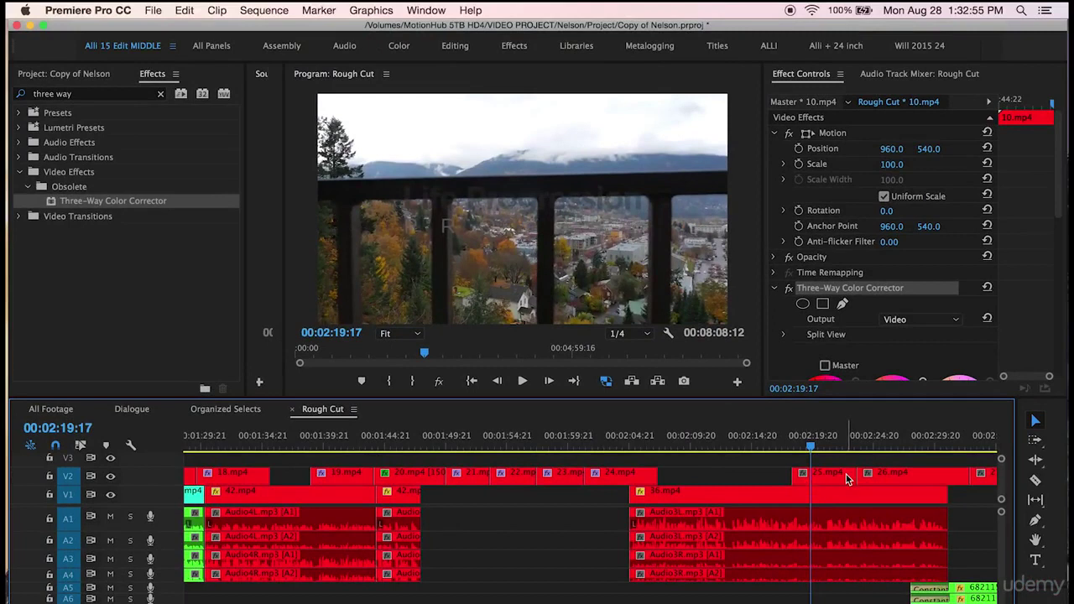
{"action": "left_click", "coordinate": [885, 472]}
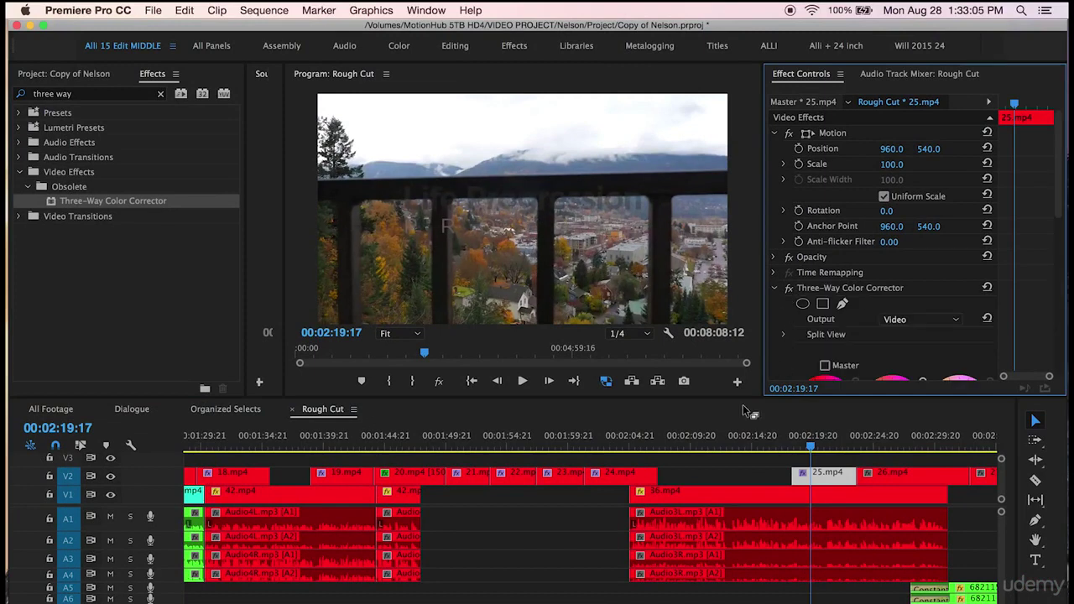
Copy 22.mp4's Three-Way Color Corrector and paste it onto bench-shot clip 26.mp4
{"action": "scroll", "coordinate": [752, 501], "scroll_direction": "right", "scroll_amount": 3}
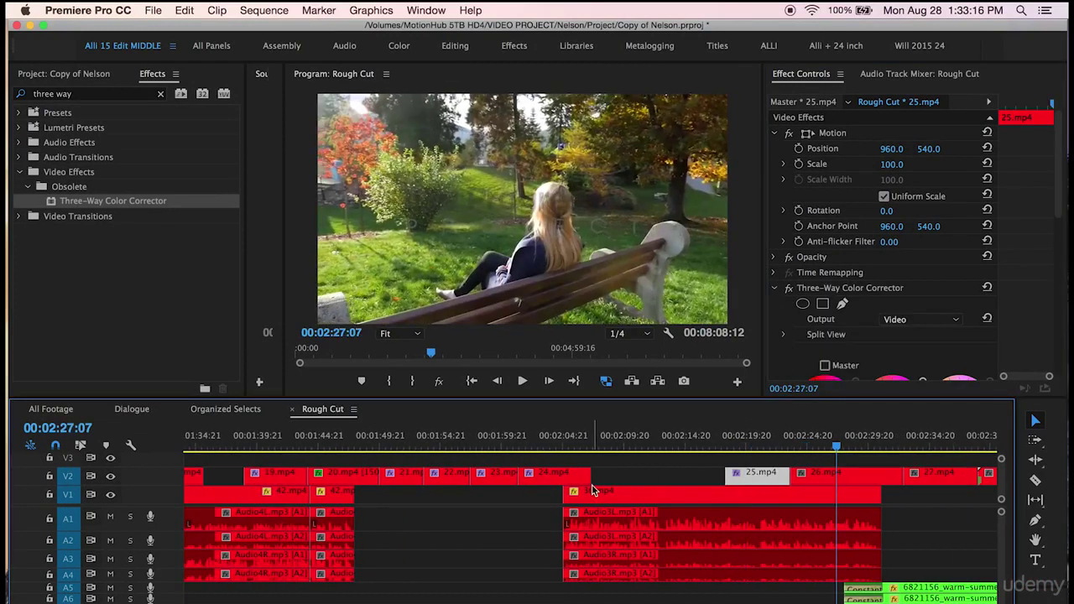
{"action": "left_click", "coordinate": [546, 440]}
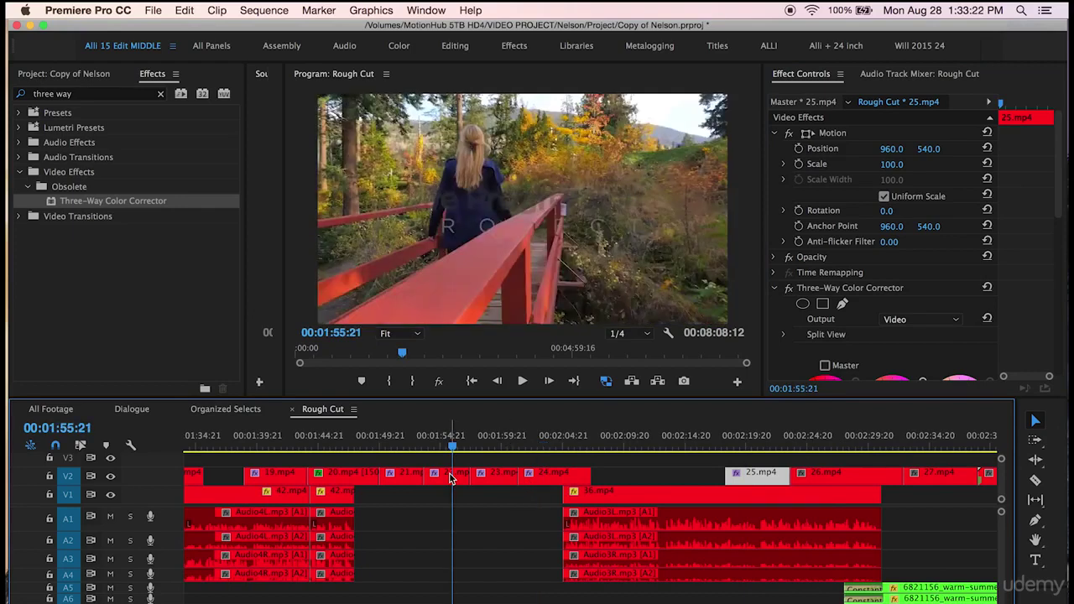
{"action": "left_click", "coordinate": [451, 478]}
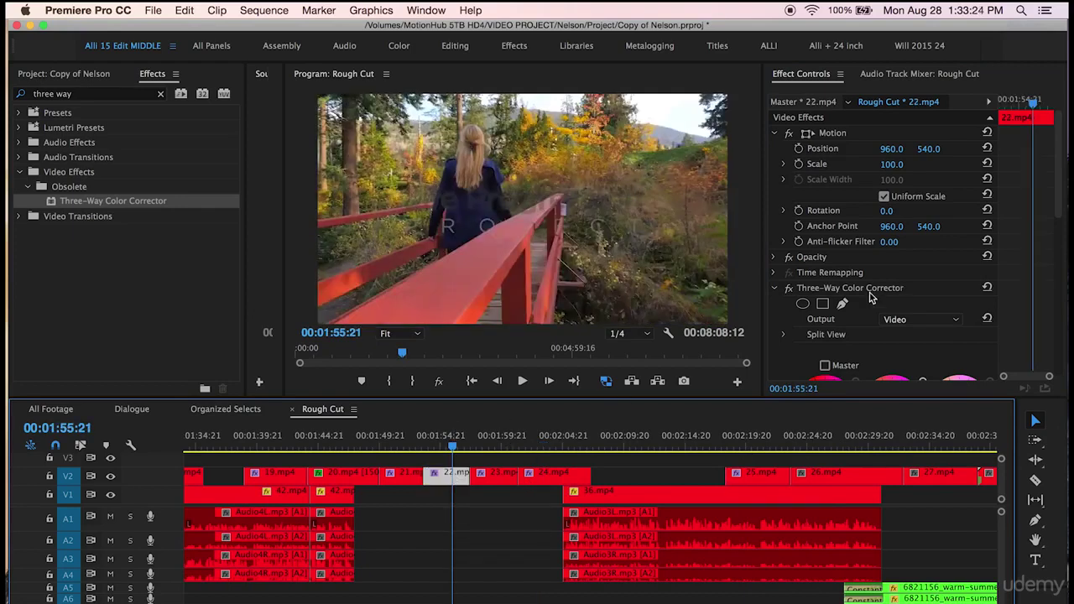
{"action": "left_click", "coordinate": [837, 294]}
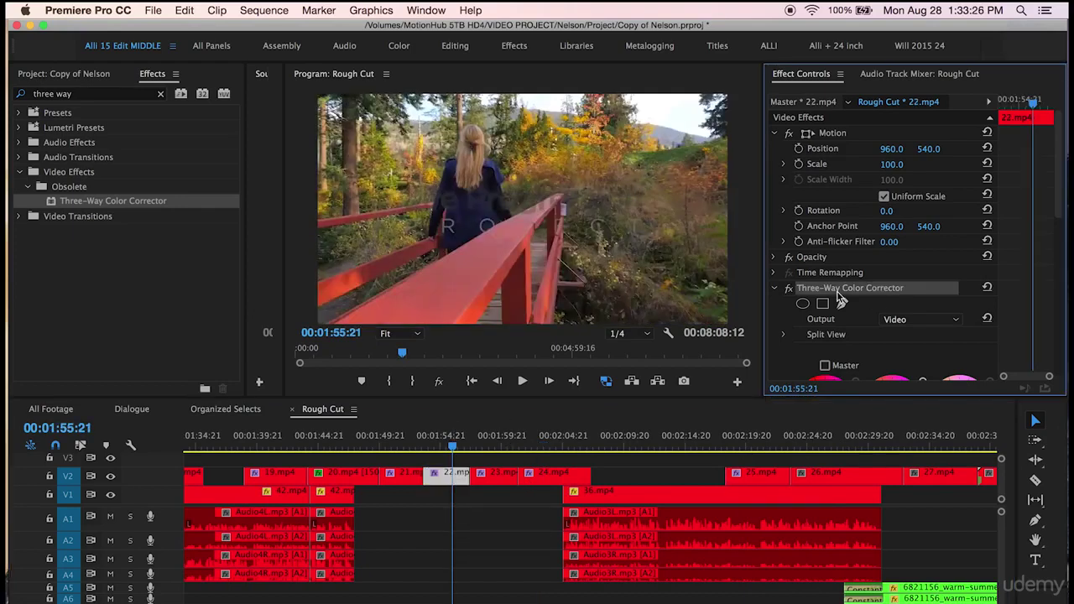
{"action": "left_click", "coordinate": [887, 439]}
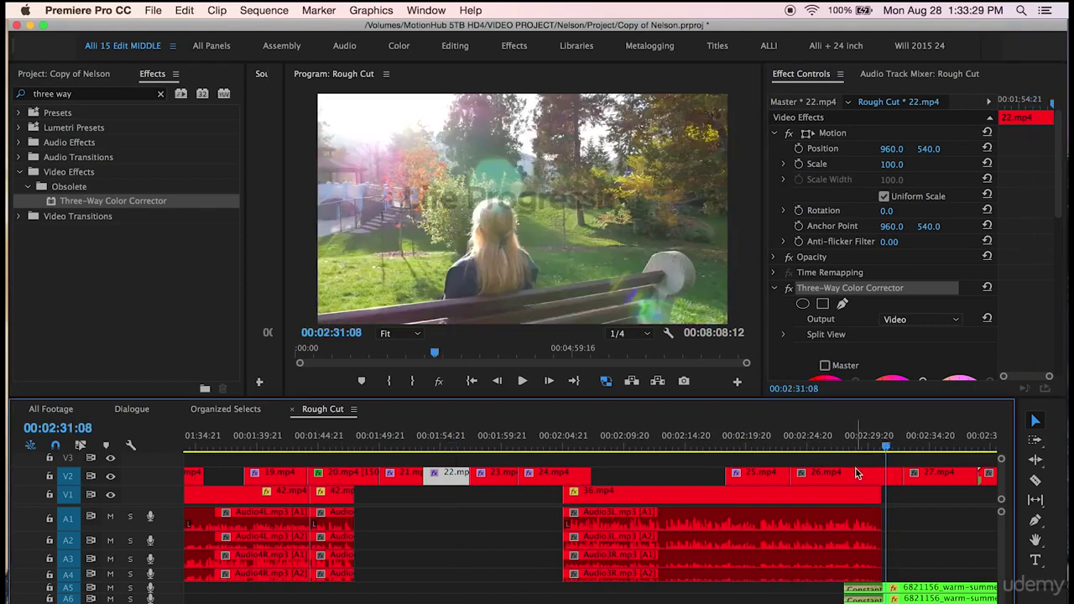
{"action": "left_click", "coordinate": [856, 474]}
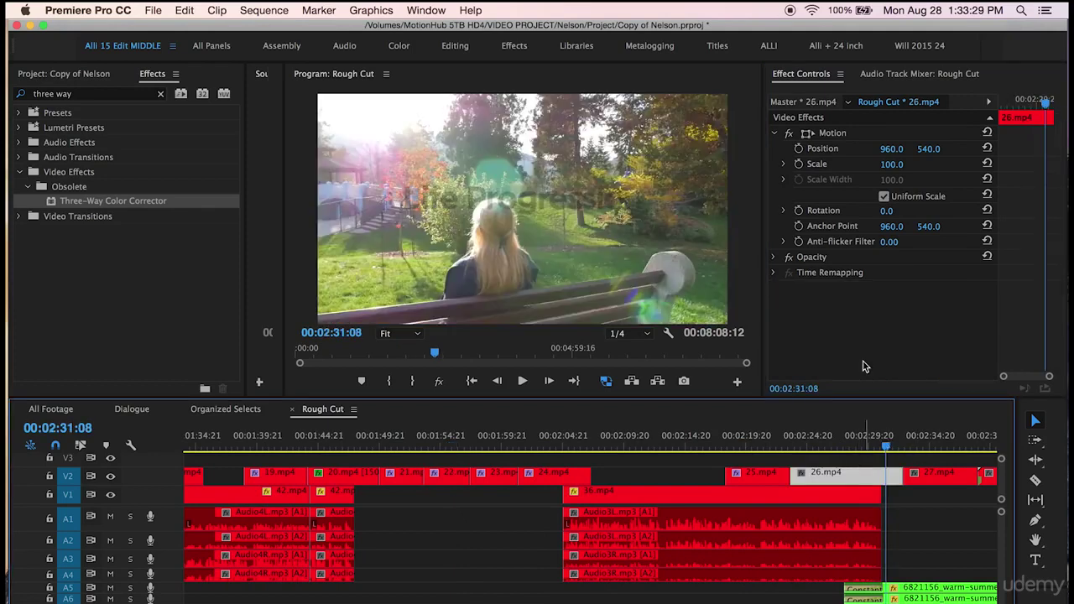
{"action": "left_click", "coordinate": [852, 349]}
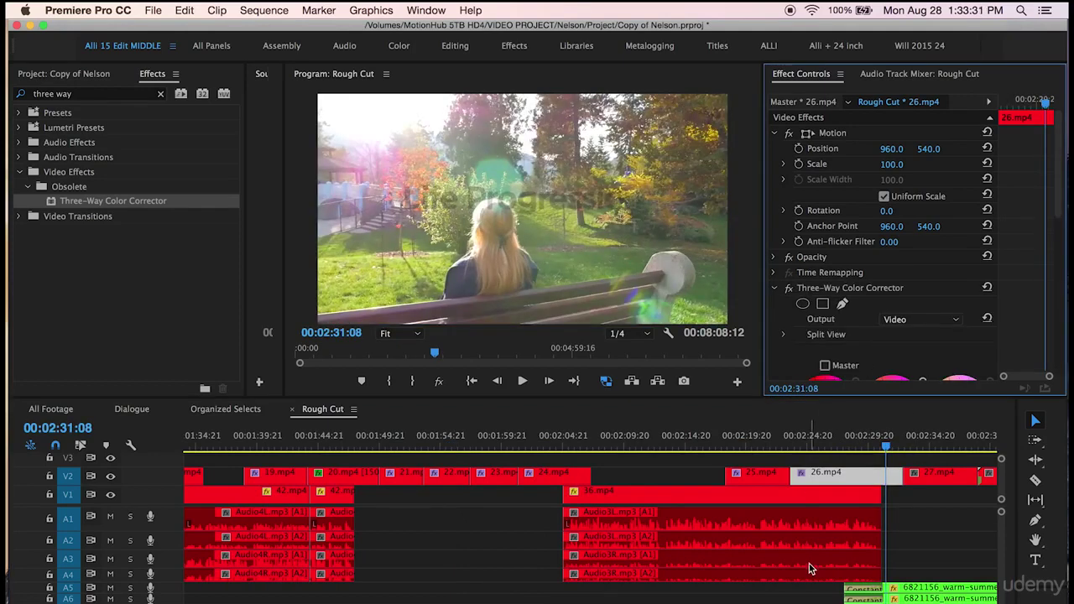
Select lake-shot clip 27.mp4 at 00:02:34:13 and bring up its effect settings
{"action": "scroll", "coordinate": [809, 520], "scroll_direction": "down", "scroll_amount": 5}
{"action": "left_click", "coordinate": [749, 443]}
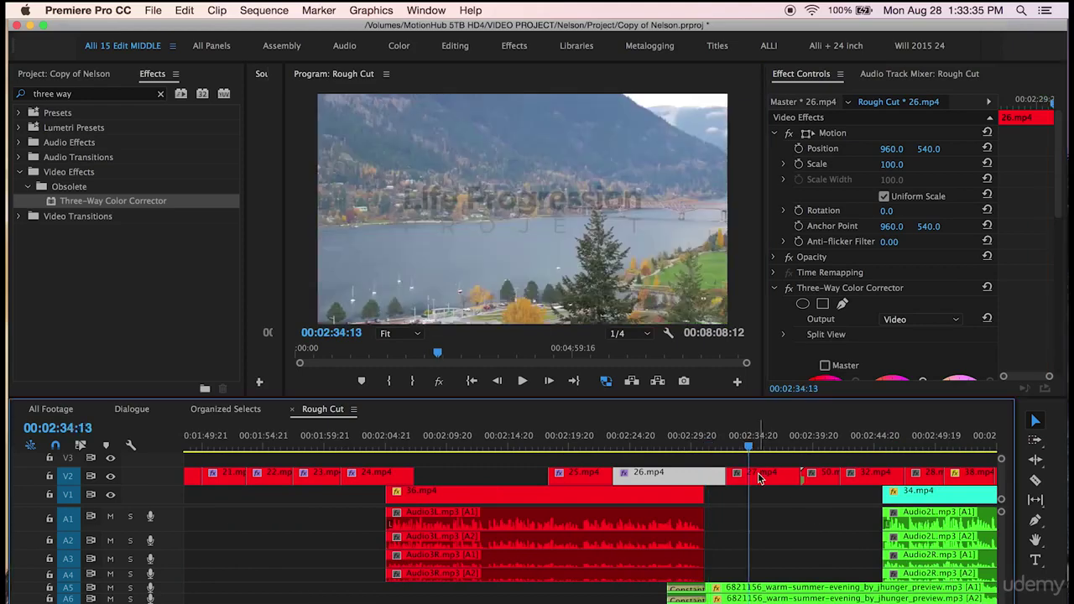
{"action": "left_click", "coordinate": [760, 474]}
{"action": "left_click", "coordinate": [812, 354]}
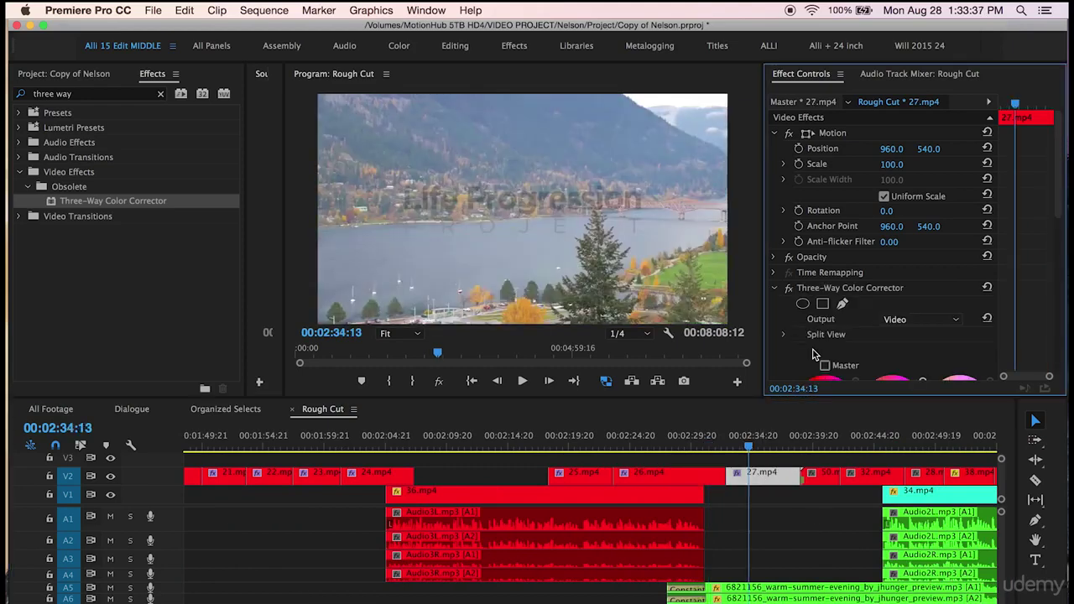
Reset 27.mp4's Three-Way Color Corrector and set Master Saturation to 130
{"action": "scroll", "coordinate": [787, 362], "scroll_direction": "down", "scroll_amount": 3}
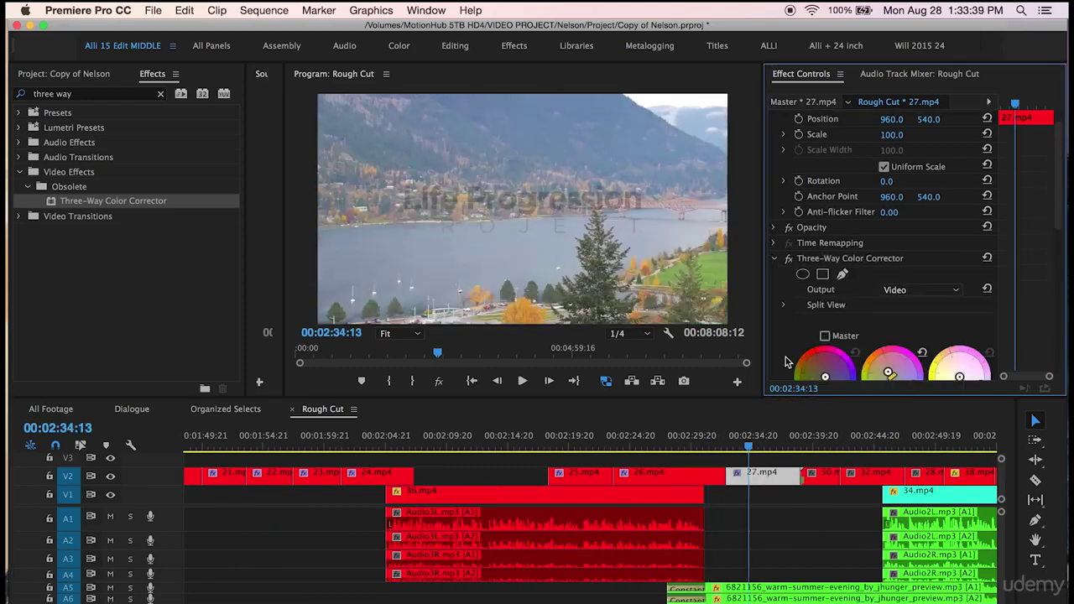
{"action": "left_click", "coordinate": [988, 216]}
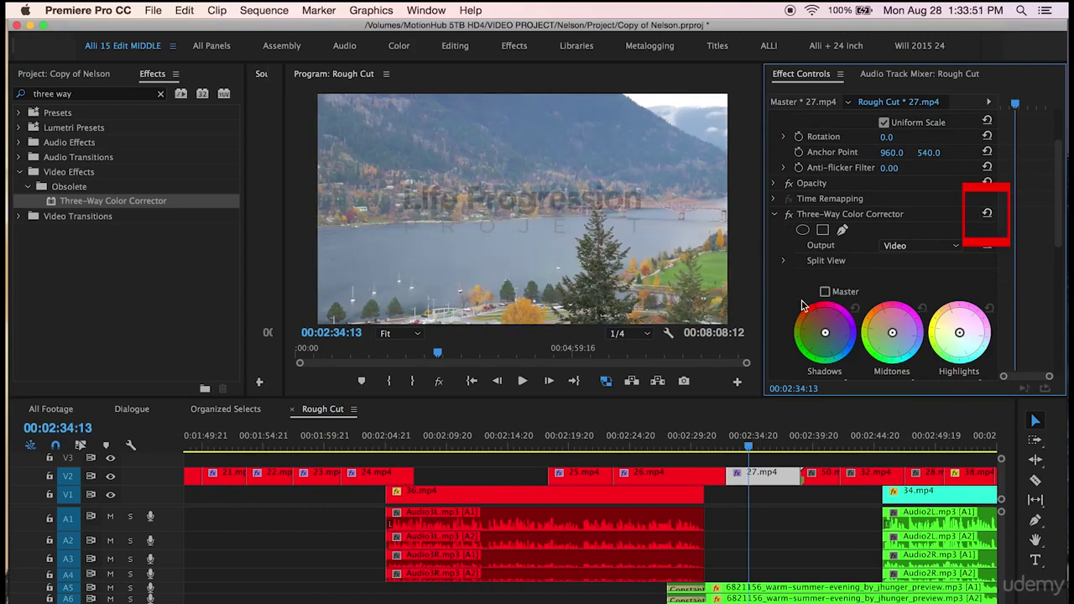
{"action": "scroll", "coordinate": [788, 294], "scroll_direction": "down", "scroll_amount": 3}
{"action": "scroll", "coordinate": [789, 294], "scroll_direction": "down", "scroll_amount": 3}
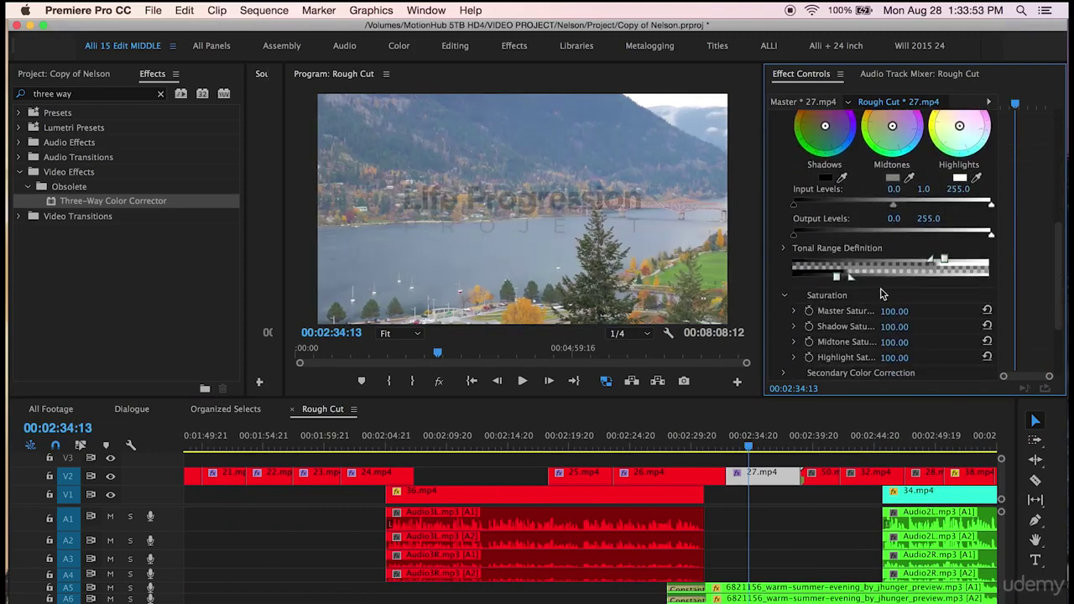
{"action": "left_click", "coordinate": [894, 311]}
{"action": "type", "text": "130"}
{"action": "key", "text": "Return"}
Shift the midtone balance slightly and raise the black input level to 9.5
{"action": "scroll", "coordinate": [776, 277], "scroll_direction": "up", "scroll_amount": 3}
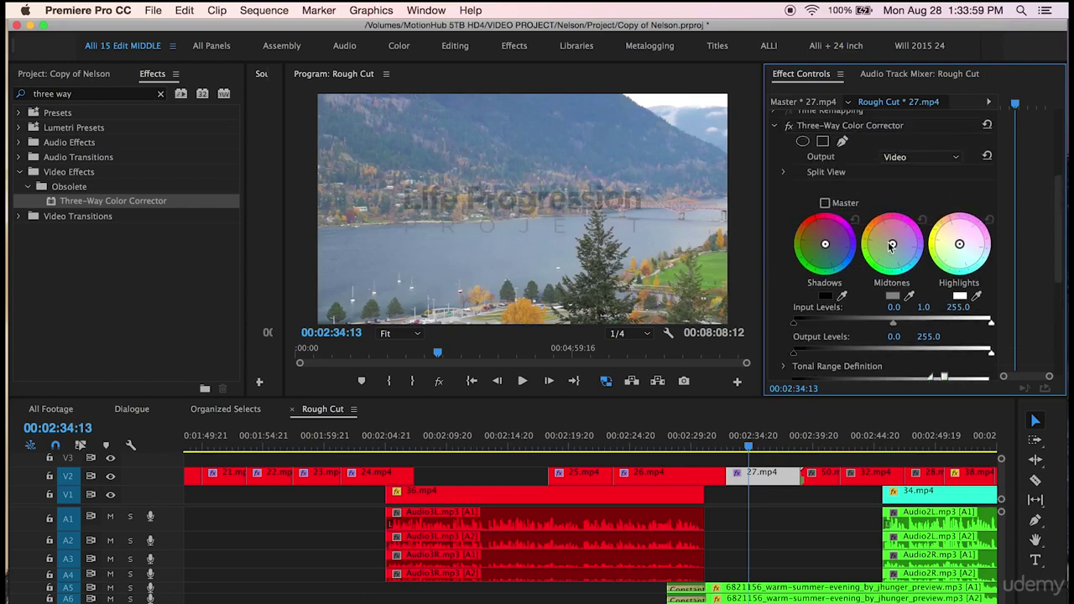
{"action": "left_click_drag", "start_coordinate": [891, 244], "coordinate": [889, 243]}
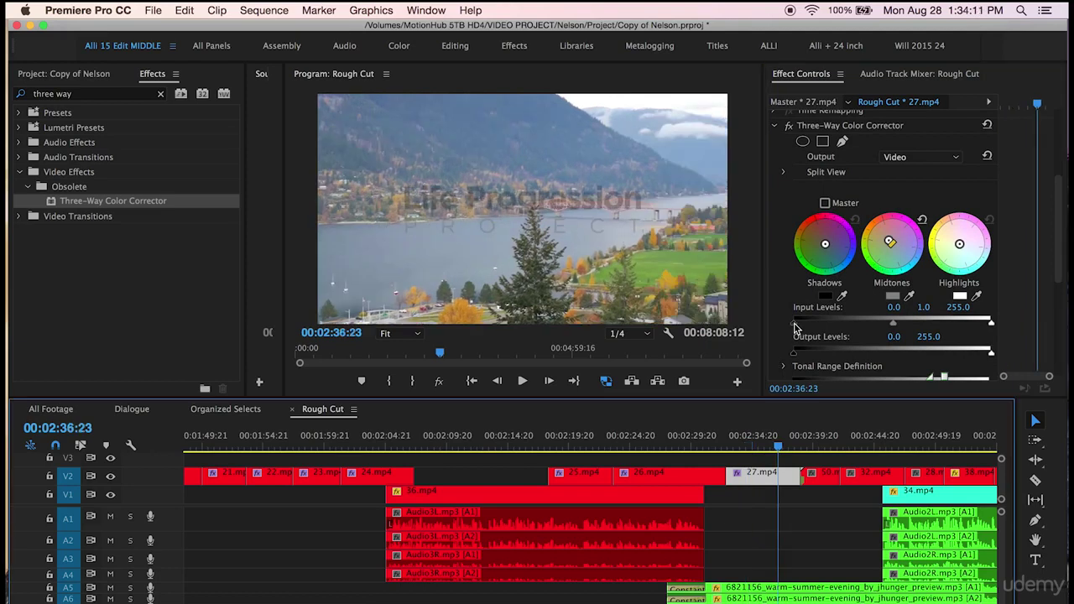
{"action": "left_click_drag", "start_coordinate": [797, 327], "coordinate": [798, 327]}
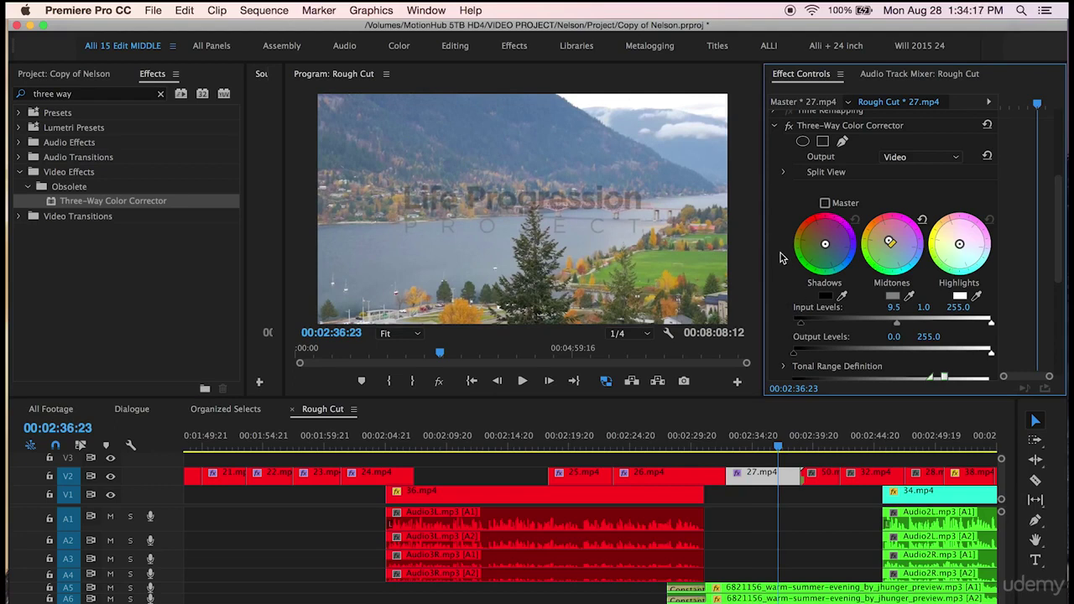
{"action": "scroll", "coordinate": [777, 258], "scroll_direction": "up", "scroll_amount": 3}
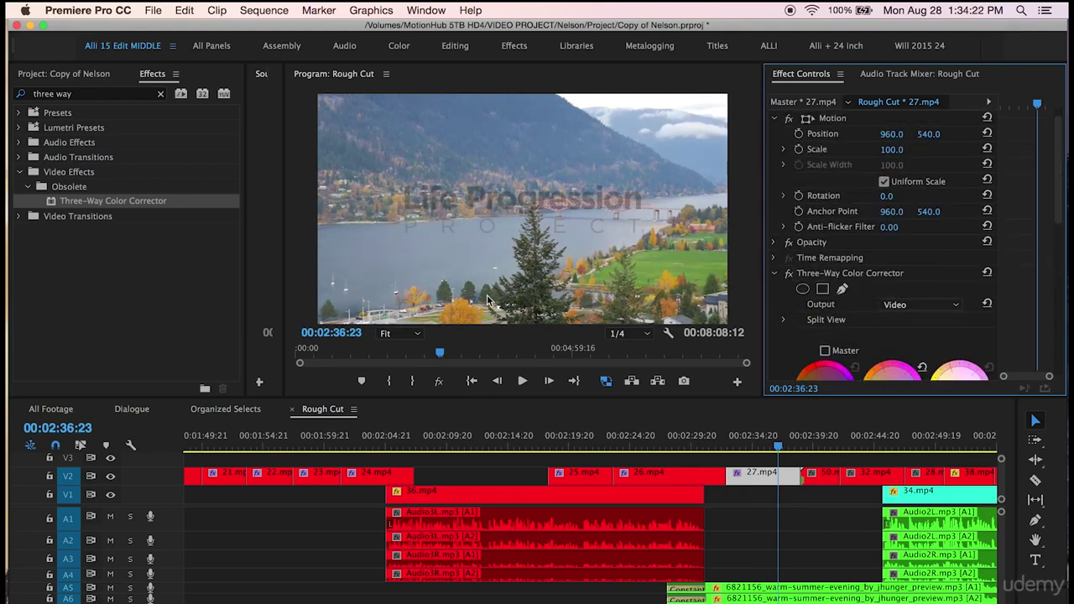
{"action": "left_click", "coordinate": [812, 277]}
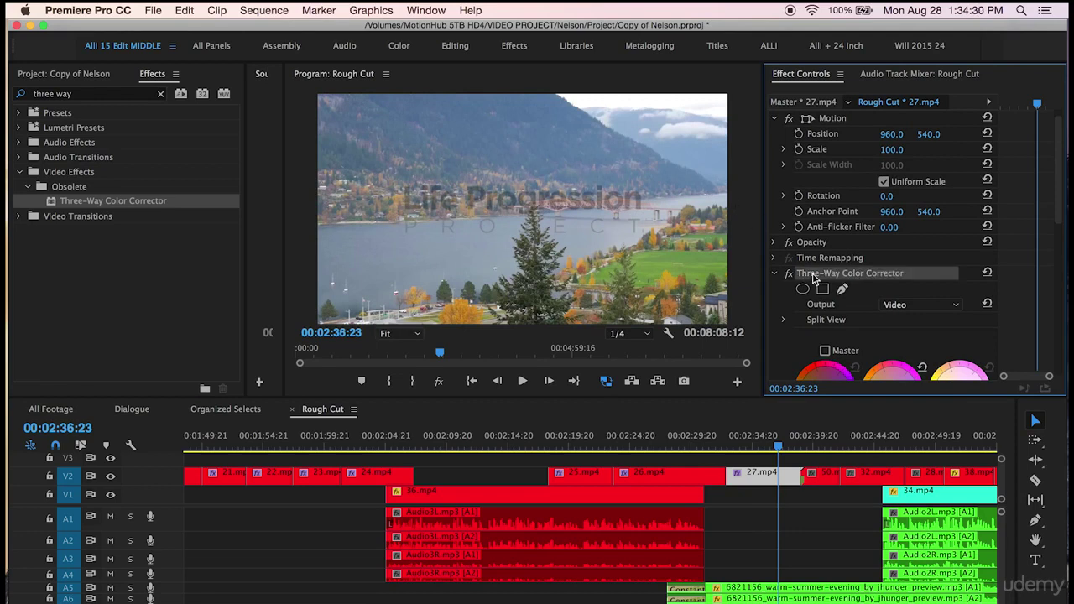
Paste the copied Three-Way Color Corrector onto clip 50.mp4
{"action": "left_click", "coordinate": [824, 437]}
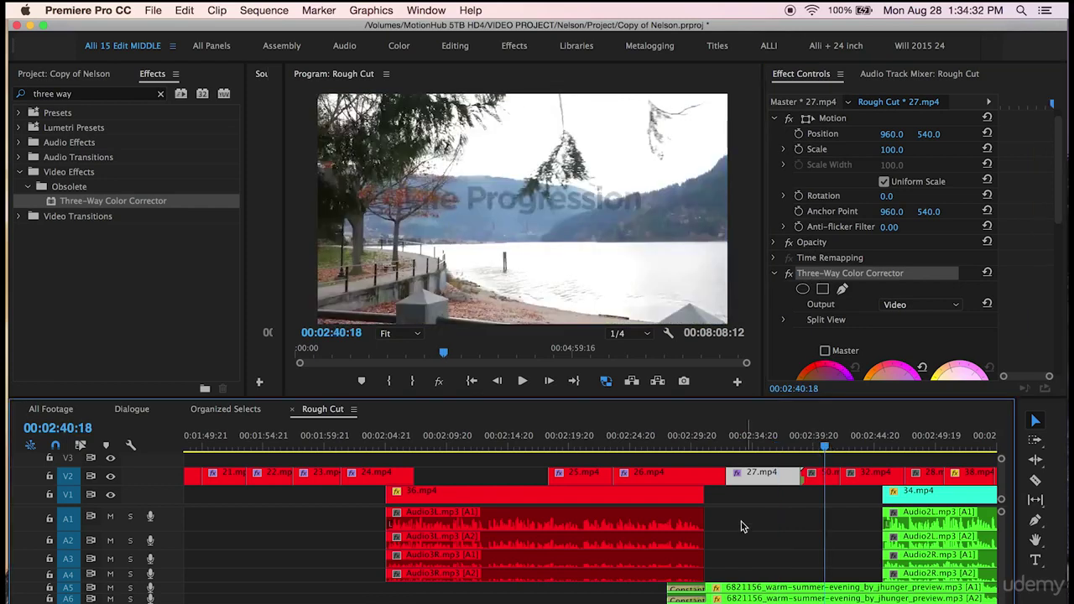
{"action": "scroll", "coordinate": [763, 549], "scroll_direction": "right", "scroll_amount": 1}
{"action": "scroll", "coordinate": [763, 550], "scroll_direction": "right", "scroll_amount": 1}
{"action": "left_click", "coordinate": [755, 474]}
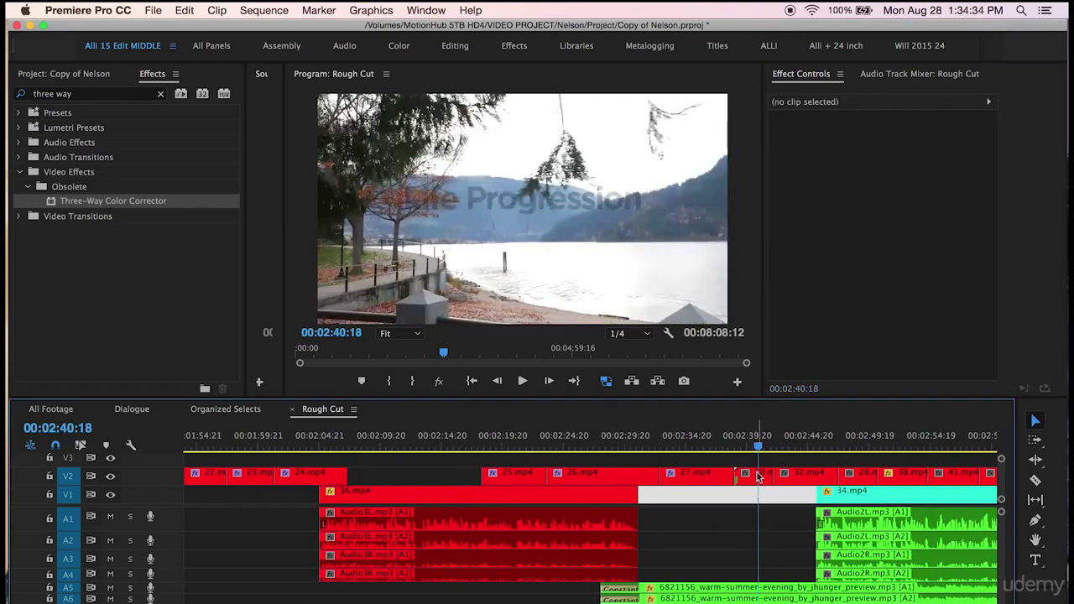
{"action": "left_click", "coordinate": [821, 352]}
{"action": "key", "text": "ctrl+v"}
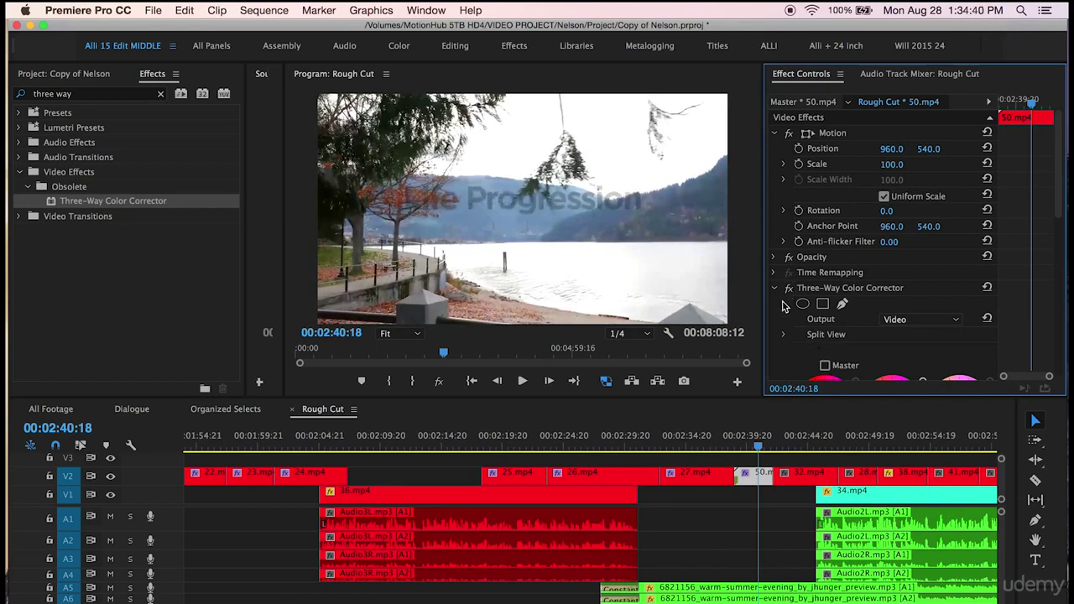
Set 50.mp4's black input level to 0.0 and lower its white output to 237.9
{"action": "scroll", "coordinate": [781, 356], "scroll_direction": "down", "scroll_amount": 6}
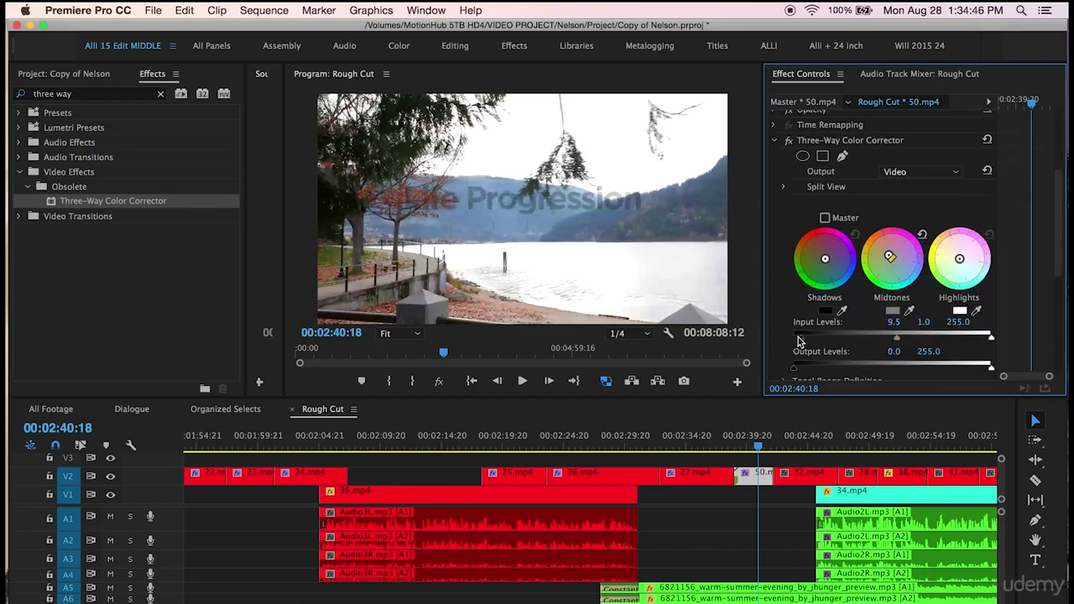
{"action": "left_click_drag", "start_coordinate": [798, 339], "coordinate": [791, 340]}
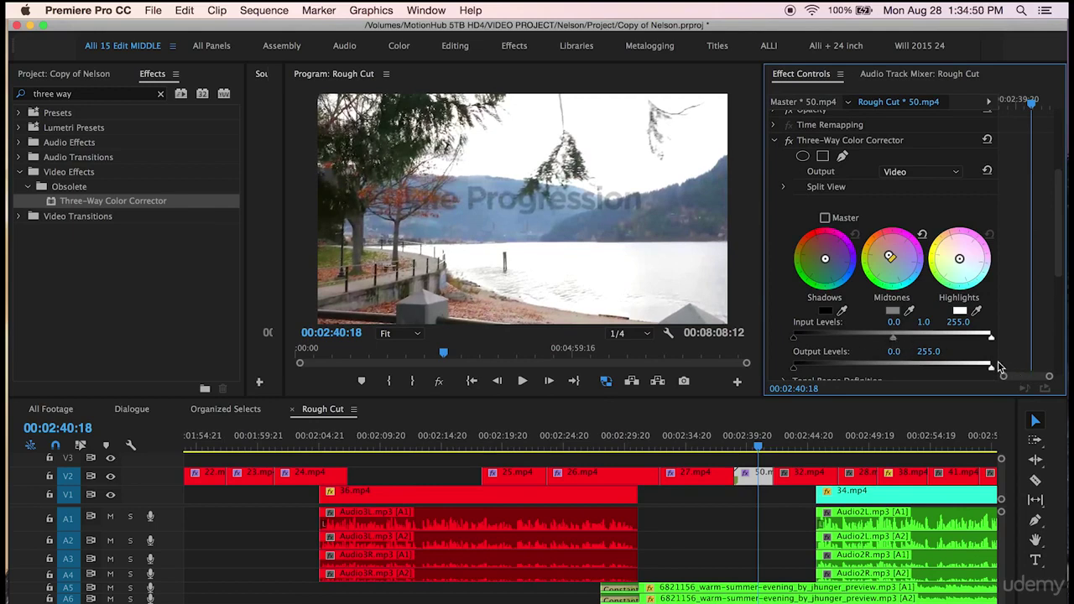
{"action": "scroll", "coordinate": [985, 354], "scroll_direction": "down", "scroll_amount": 1}
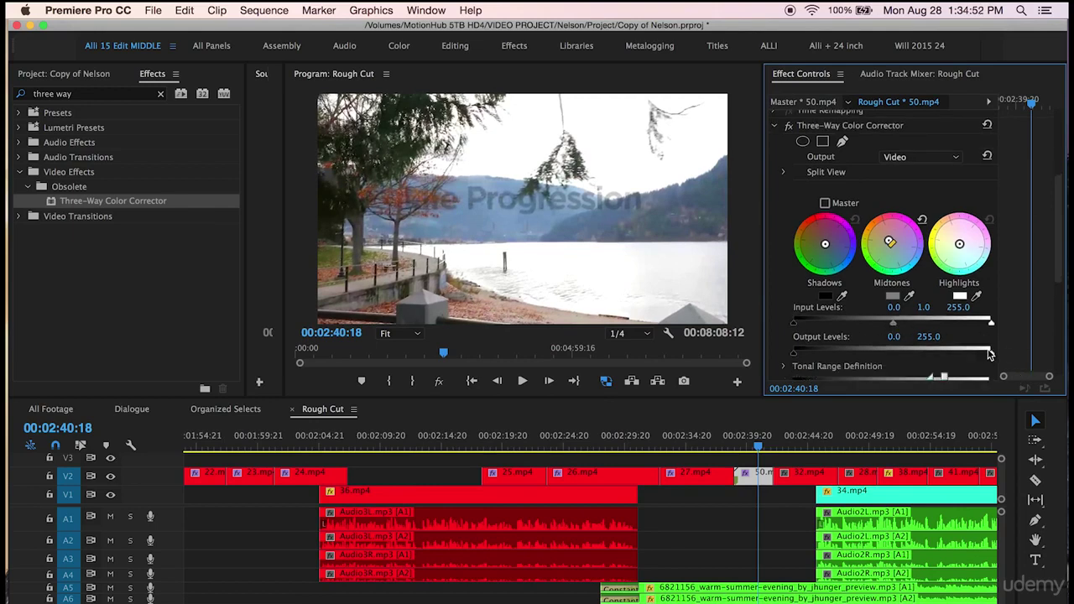
{"action": "left_click_drag", "start_coordinate": [988, 355], "coordinate": [977, 355]}
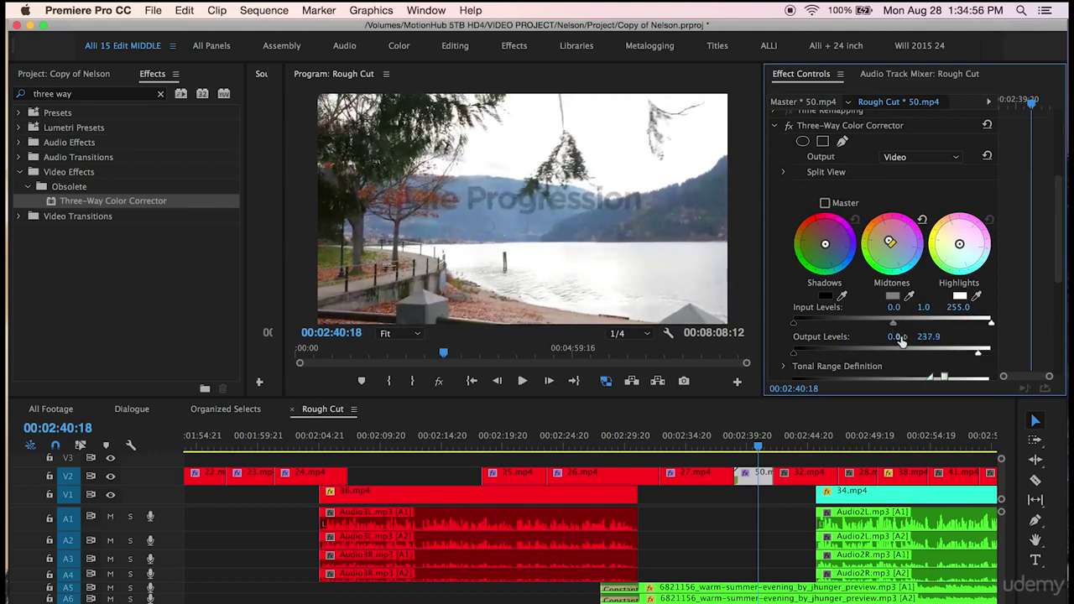
Toggle the colour correction off and on to compare, then copy the corrector
{"action": "scroll", "coordinate": [786, 263], "scroll_direction": "up", "scroll_amount": 3}
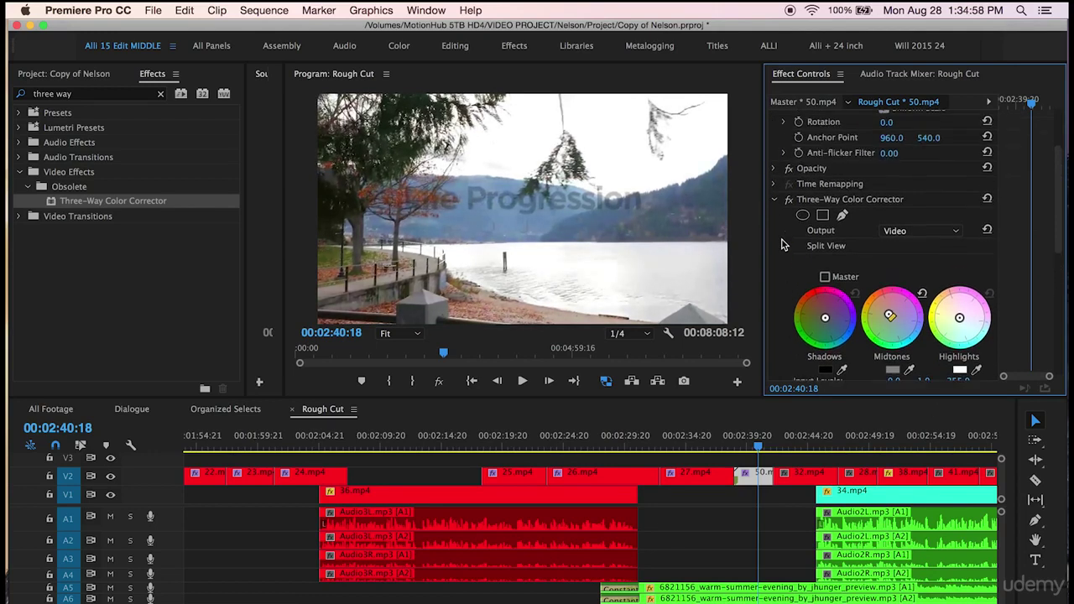
{"action": "left_click", "coordinate": [787, 200]}
{"action": "left_click", "coordinate": [787, 202]}
{"action": "left_click", "coordinate": [816, 201]}
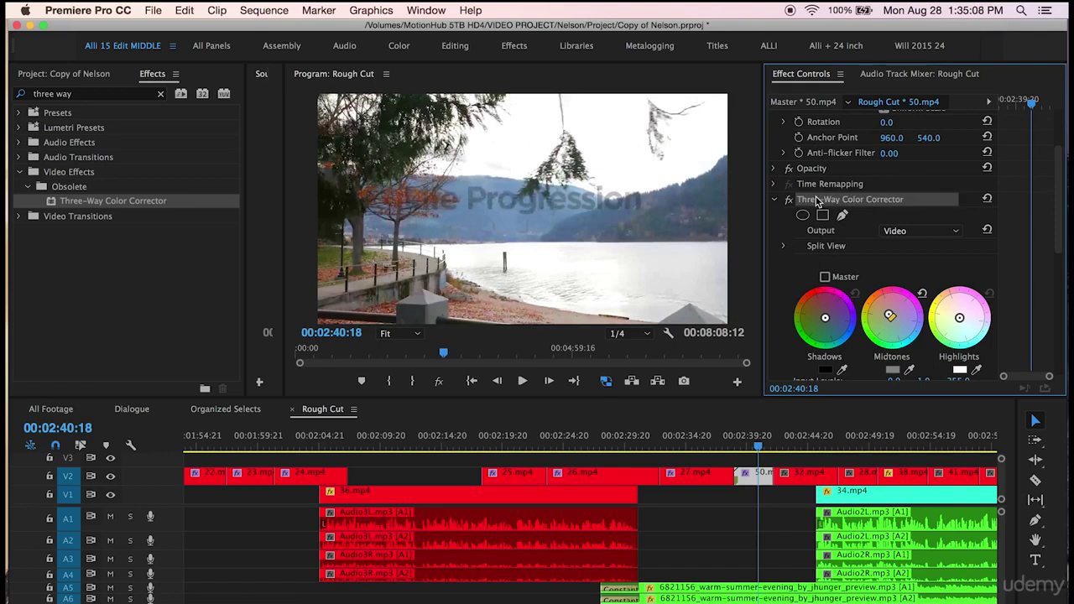
{"action": "left_click", "coordinate": [794, 443]}
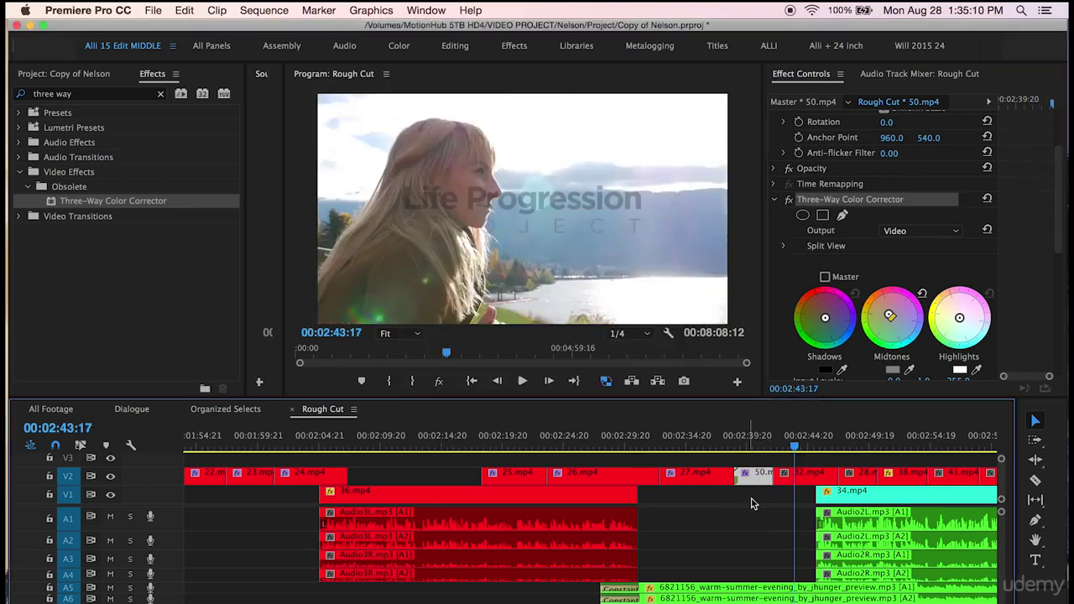
Paste the corrector onto clip 32.mp4 and drag its output white level back to 255.0
{"action": "scroll", "coordinate": [719, 510], "scroll_direction": "right", "scroll_amount": 2}
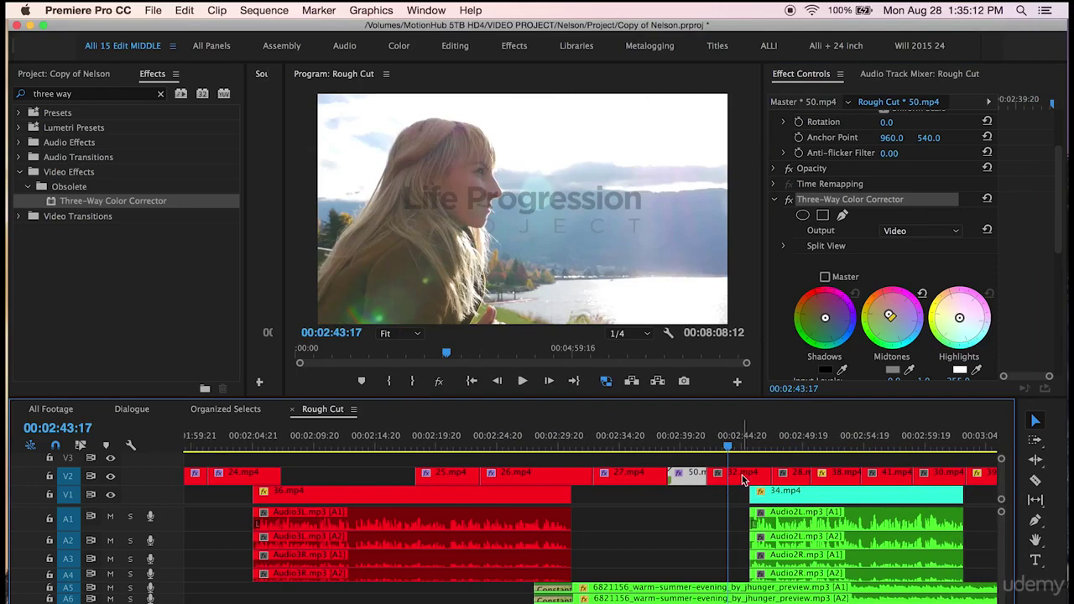
{"action": "left_click", "coordinate": [742, 476]}
{"action": "left_click", "coordinate": [843, 338]}
{"action": "key", "text": "ctrl+v"}
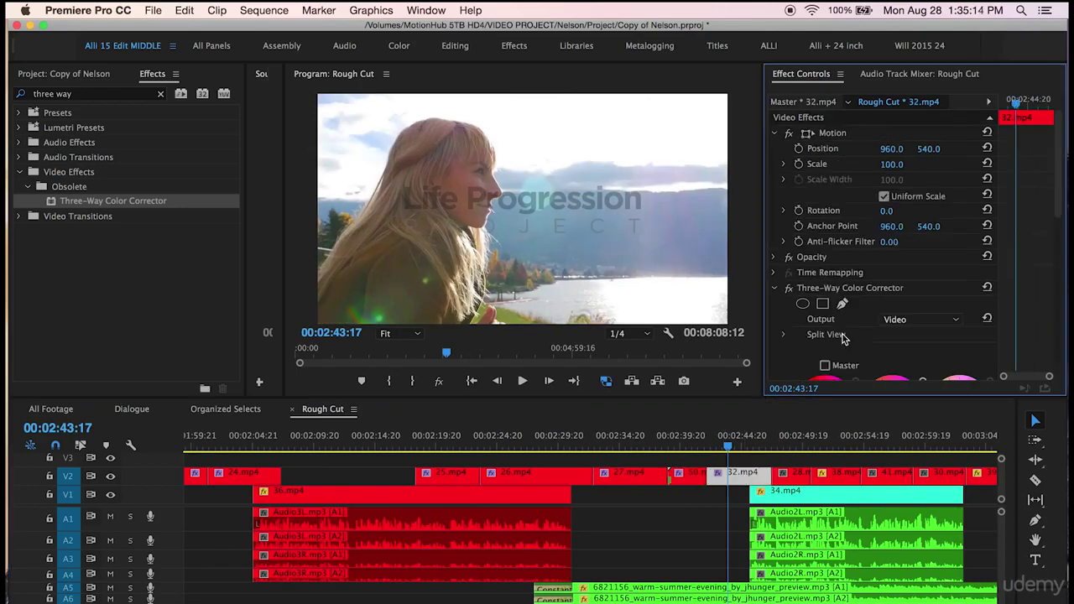
{"action": "scroll", "coordinate": [786, 361], "scroll_direction": "down", "scroll_amount": 5}
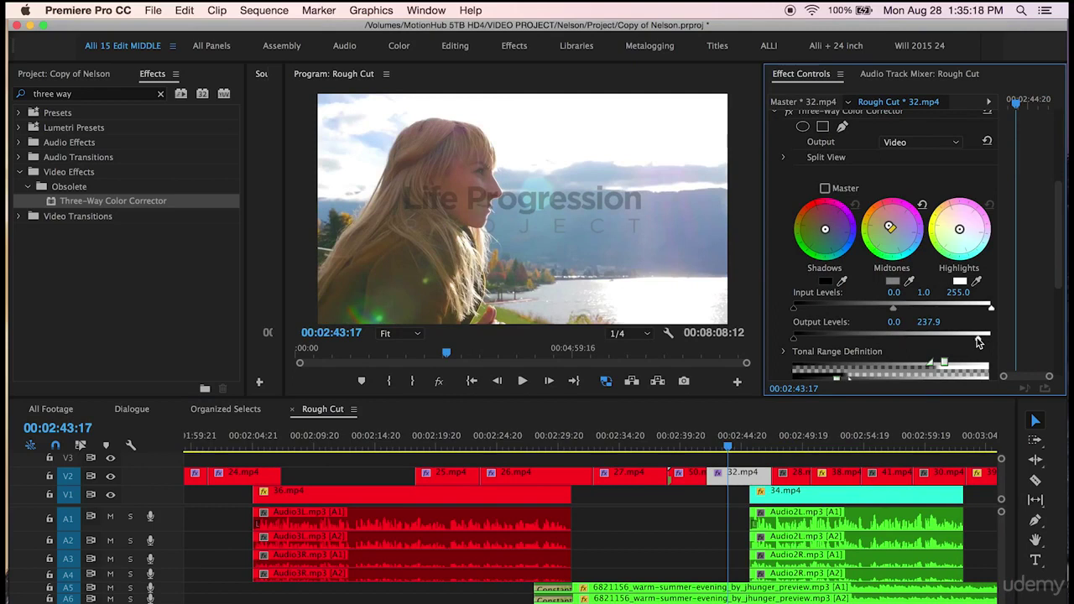
{"action": "left_click_drag", "start_coordinate": [978, 341], "coordinate": [1009, 336]}
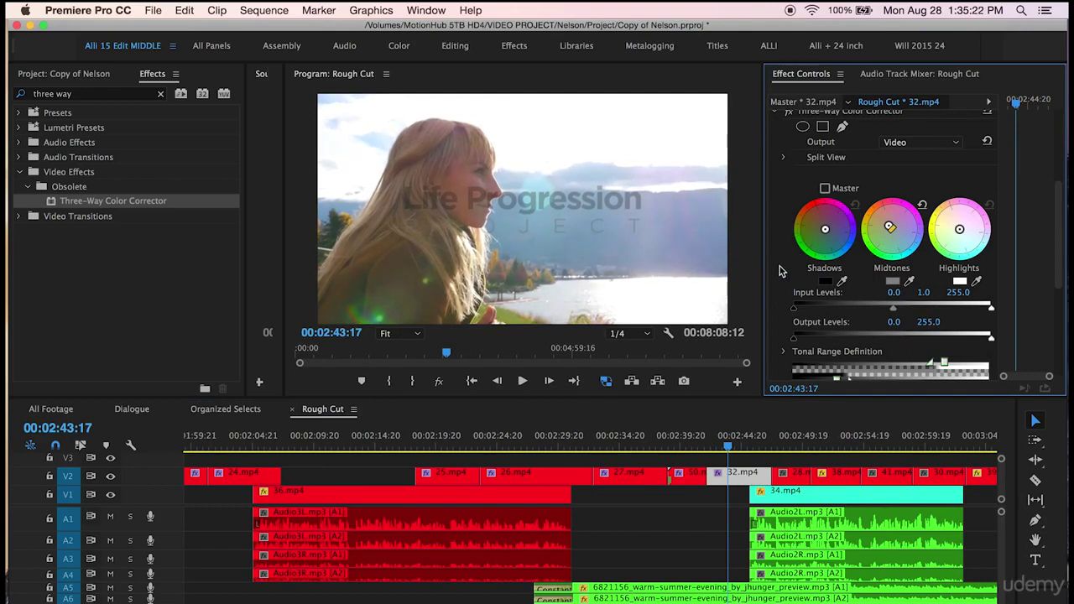
{"action": "scroll", "coordinate": [778, 212], "scroll_direction": "up", "scroll_amount": 2}
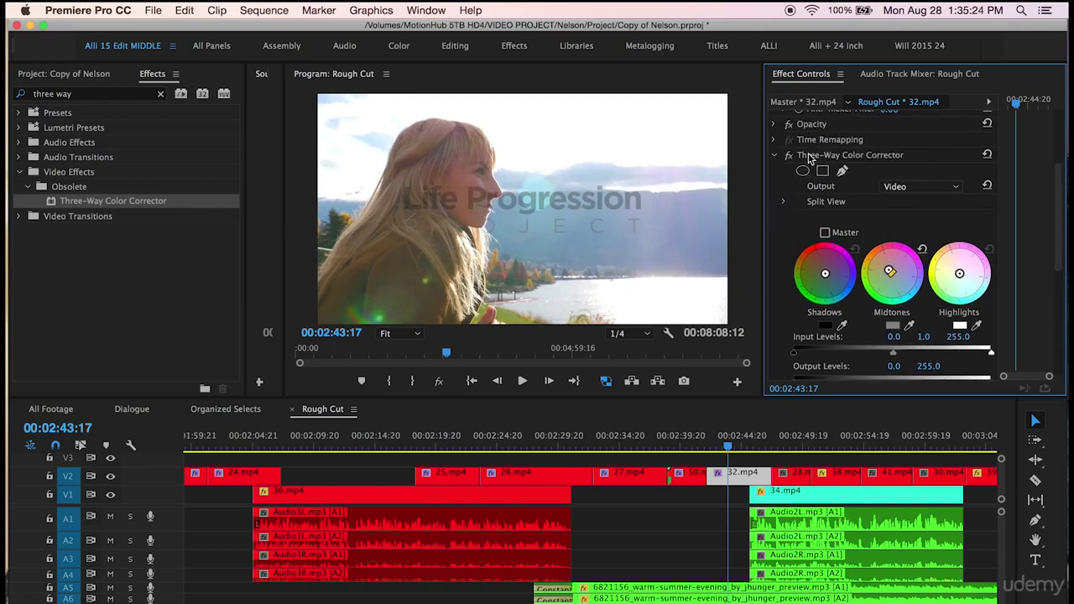
{"action": "left_click", "coordinate": [818, 156]}
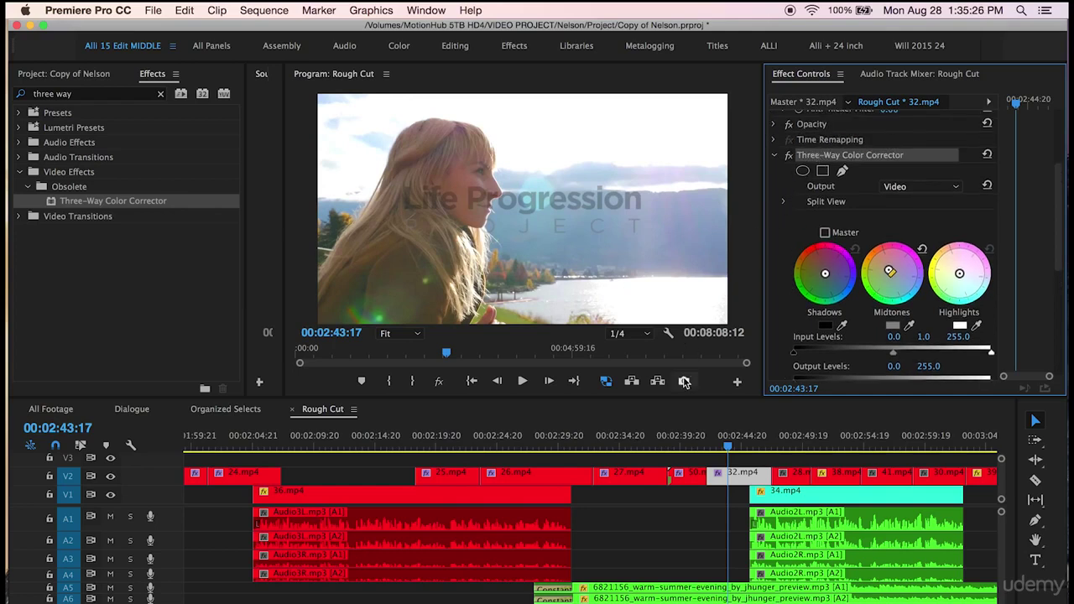
{"action": "left_click", "coordinate": [789, 448]}
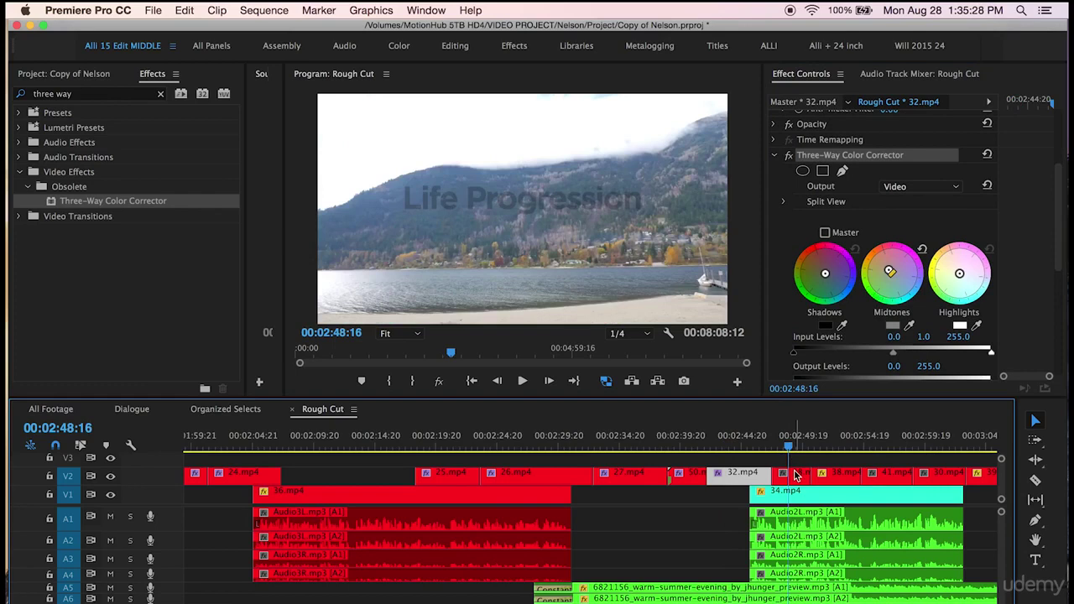
Paste the Three-Way Color Corrector onto clips 28.mp4 and bridge-shot 38.mp4
{"action": "left_click", "coordinate": [795, 473]}
{"action": "key", "text": "ctrl+v"}
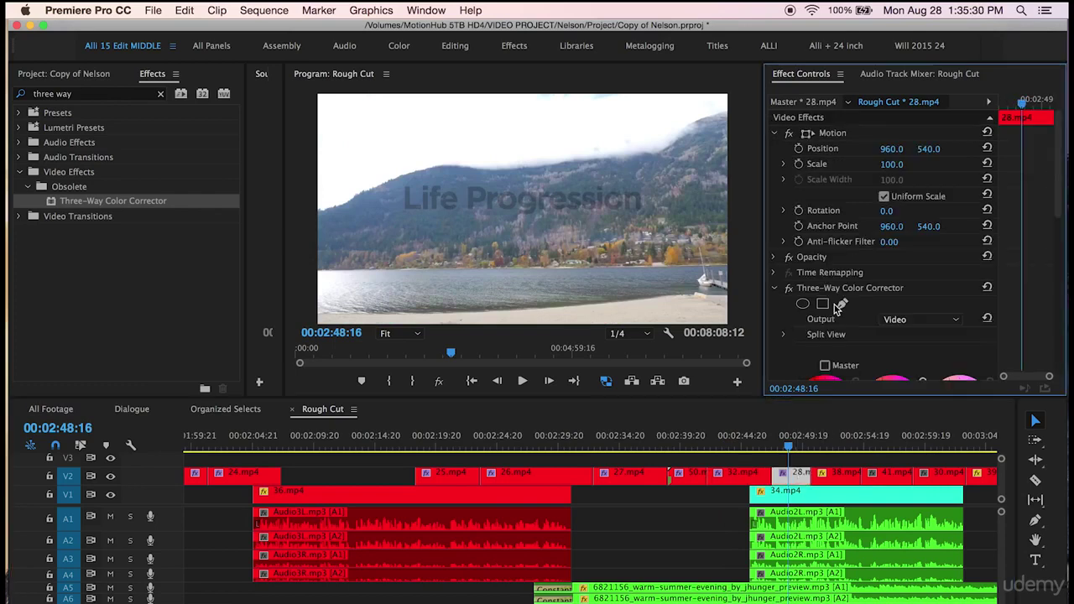
{"action": "left_click", "coordinate": [842, 448]}
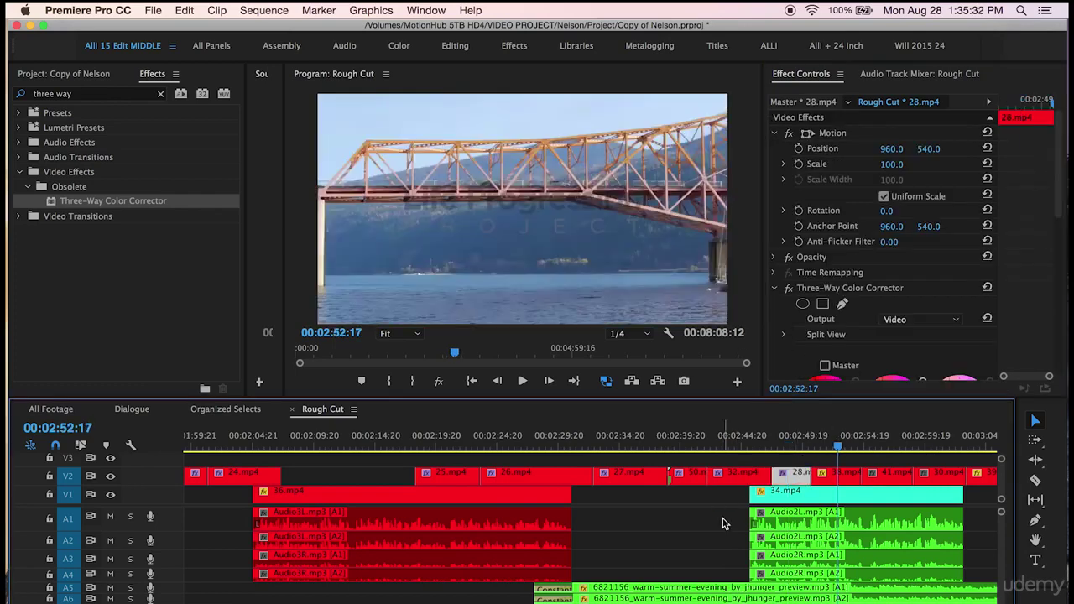
{"action": "scroll", "coordinate": [726, 523], "scroll_direction": "down", "scroll_amount": 2}
{"action": "left_click", "coordinate": [805, 474]}
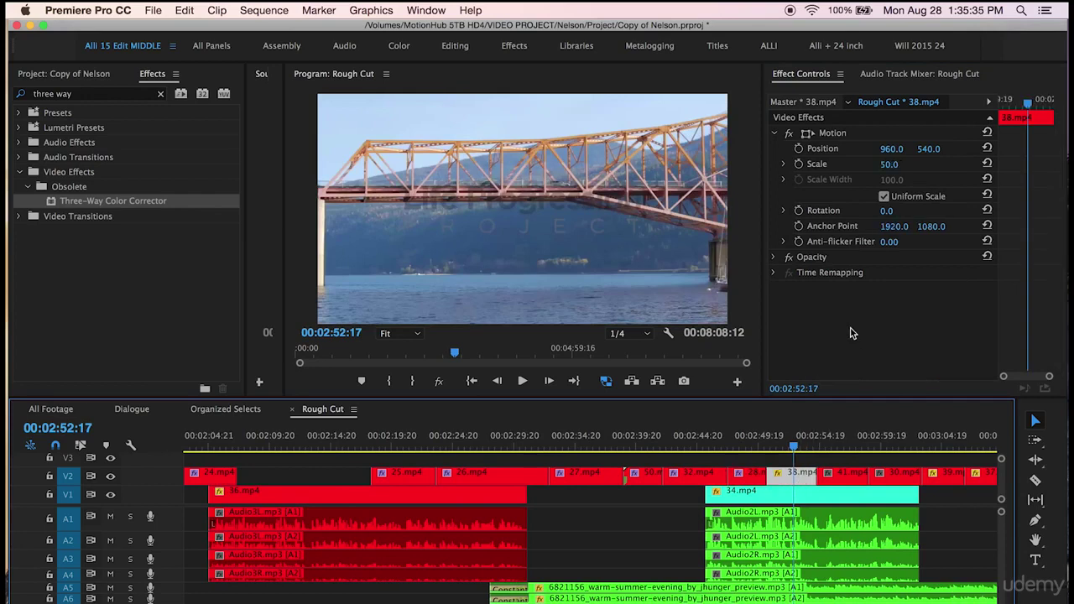
{"action": "left_click", "coordinate": [850, 333]}
{"action": "key", "text": "ctrl+v"}
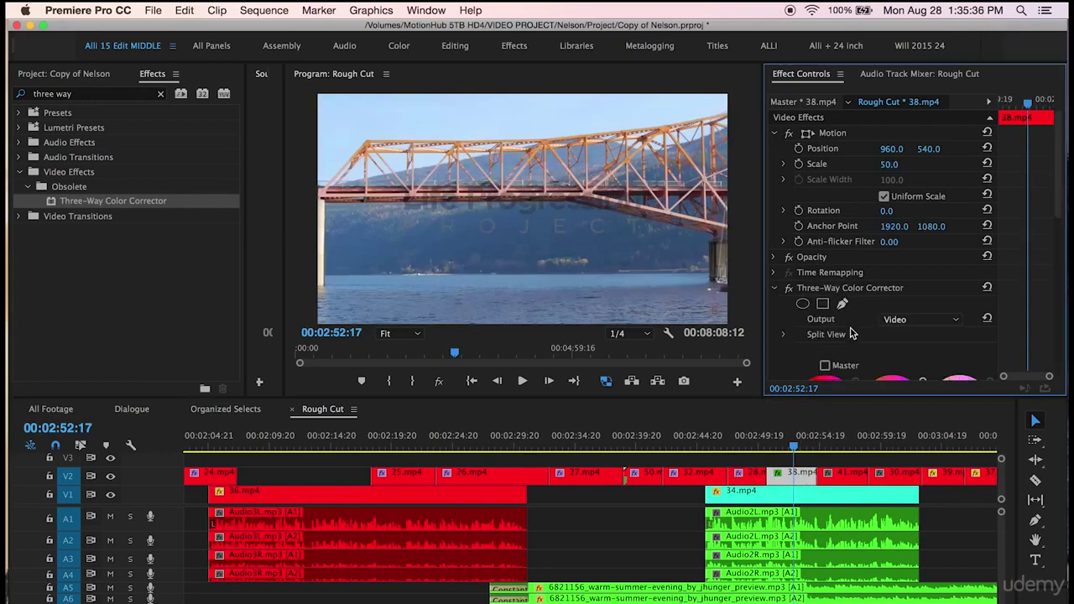
Paste the corrector onto park-shot clip 41.mp4 and beach-shot clip 30.mp4
{"action": "left_click", "coordinate": [841, 445]}
{"action": "left_click", "coordinate": [841, 477]}
{"action": "left_click", "coordinate": [867, 353]}
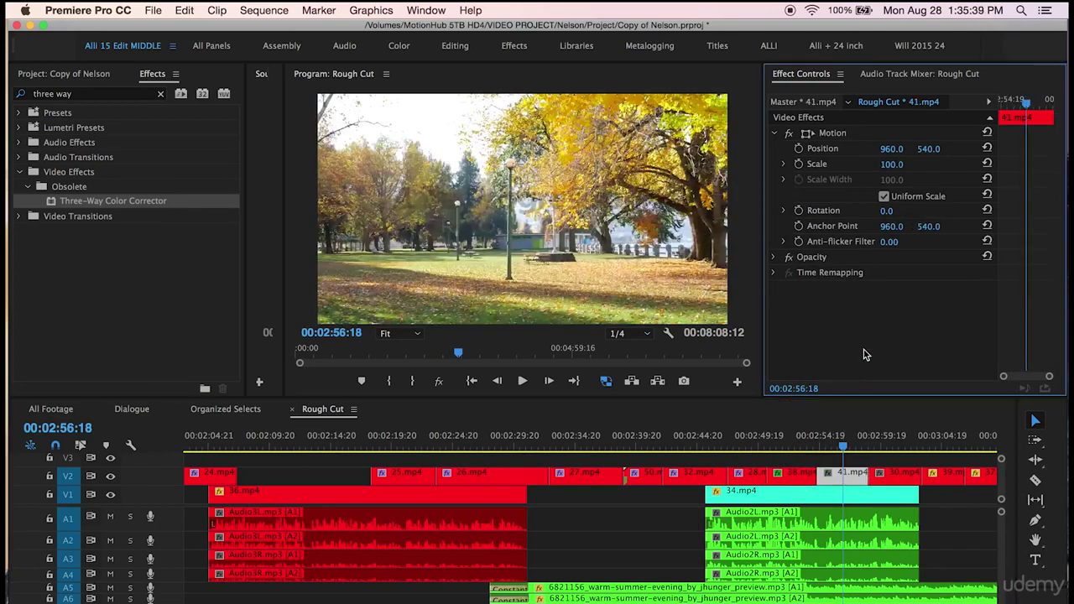
{"action": "key", "text": "ctrl+v"}
{"action": "scroll", "coordinate": [738, 537], "scroll_direction": "right", "scroll_amount": 1}
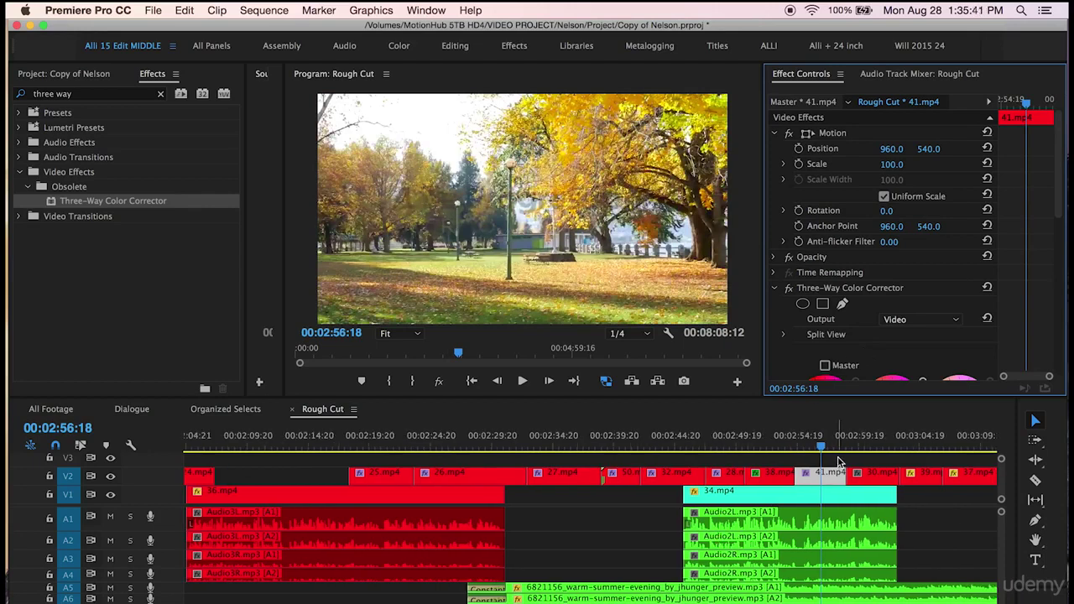
{"action": "left_click", "coordinate": [862, 436]}
{"action": "scroll", "coordinate": [812, 485], "scroll_direction": "right", "scroll_amount": 4}
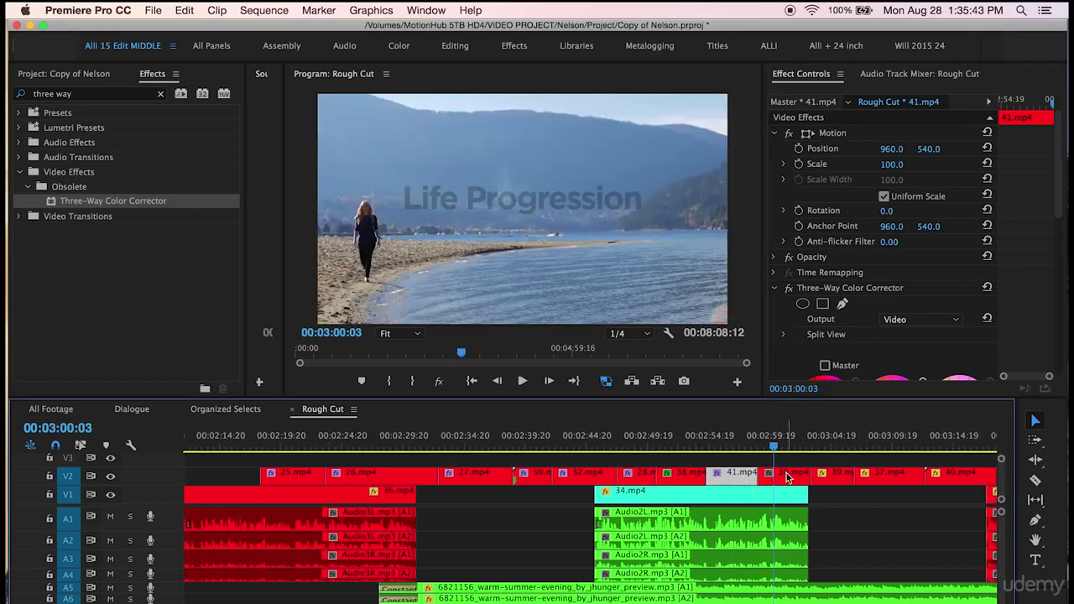
{"action": "left_click", "coordinate": [786, 475]}
{"action": "key", "text": "shift+5"}
{"action": "key", "text": "ctrl+v"}
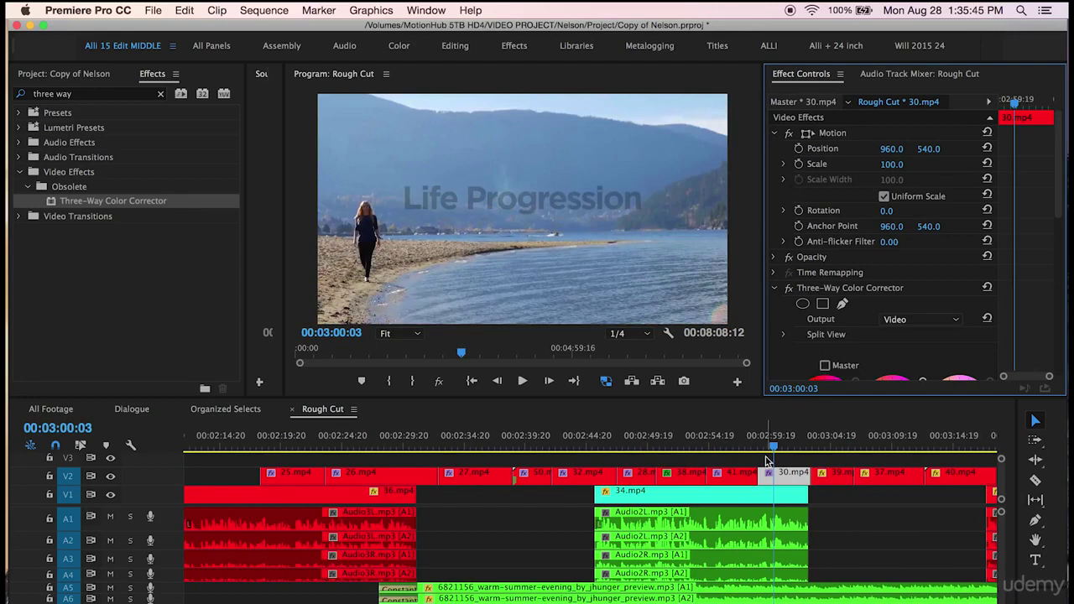
Verify clips 39.mp4, 37.mp4 and 40.mp4 carry the Three-Way Color Corrector
{"action": "left_click", "coordinate": [817, 444]}
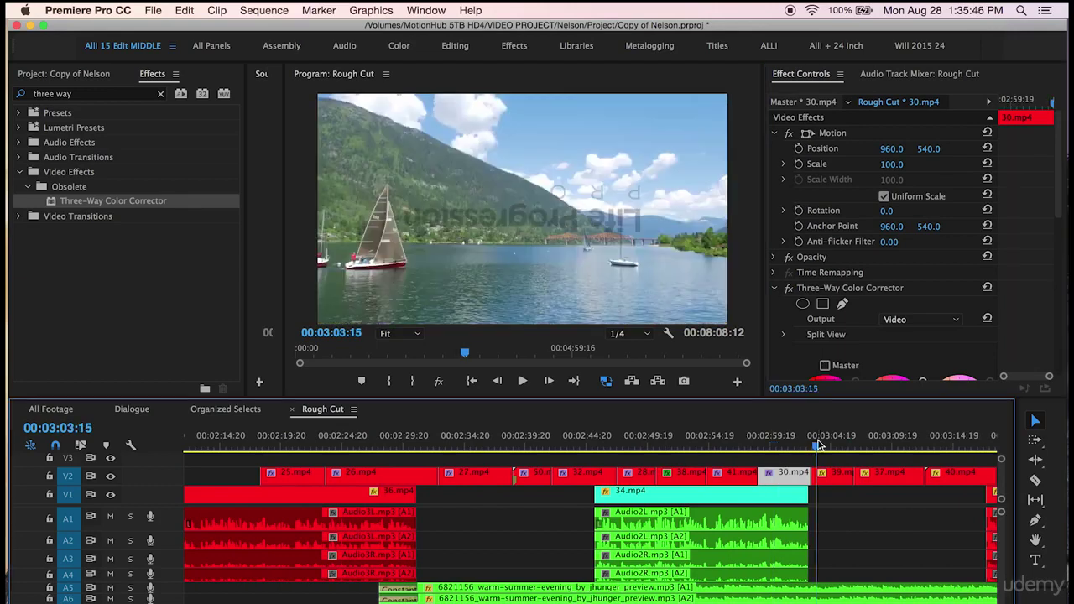
{"action": "left_click", "coordinate": [833, 483]}
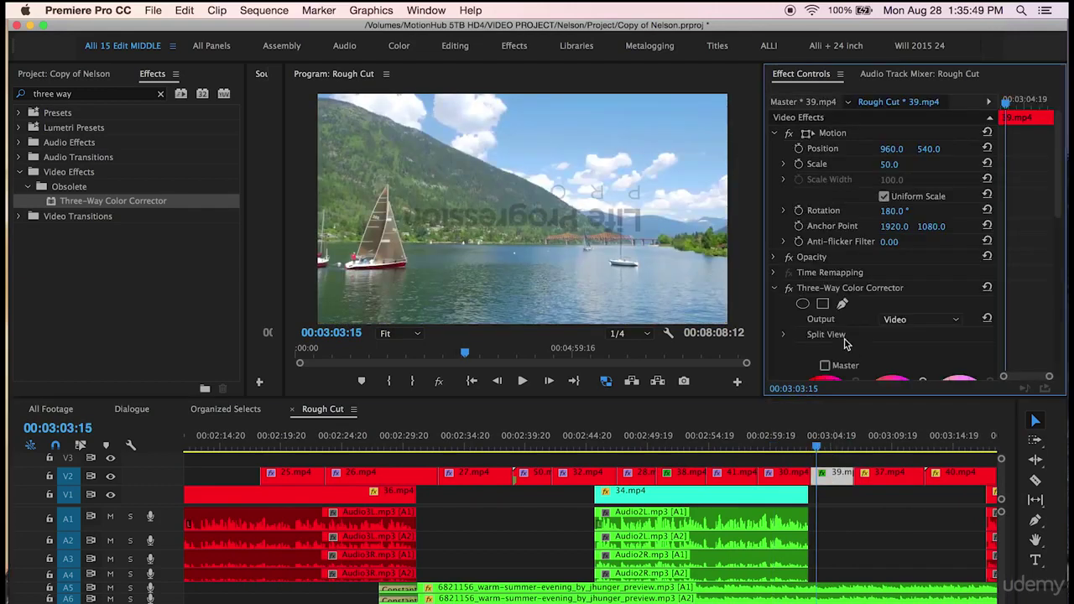
{"action": "left_click", "coordinate": [890, 438]}
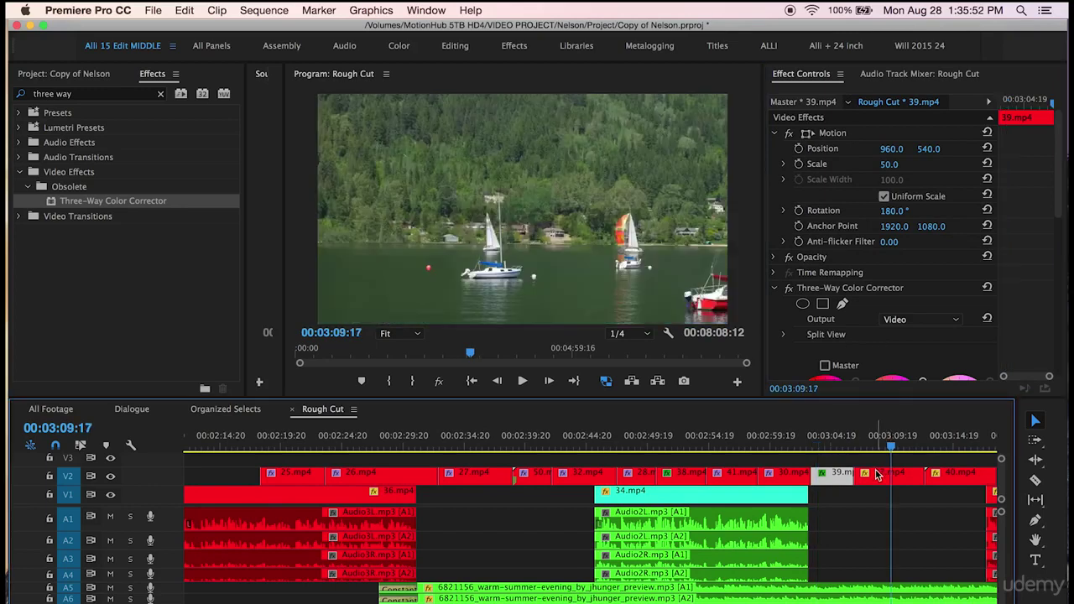
{"action": "left_click", "coordinate": [883, 480]}
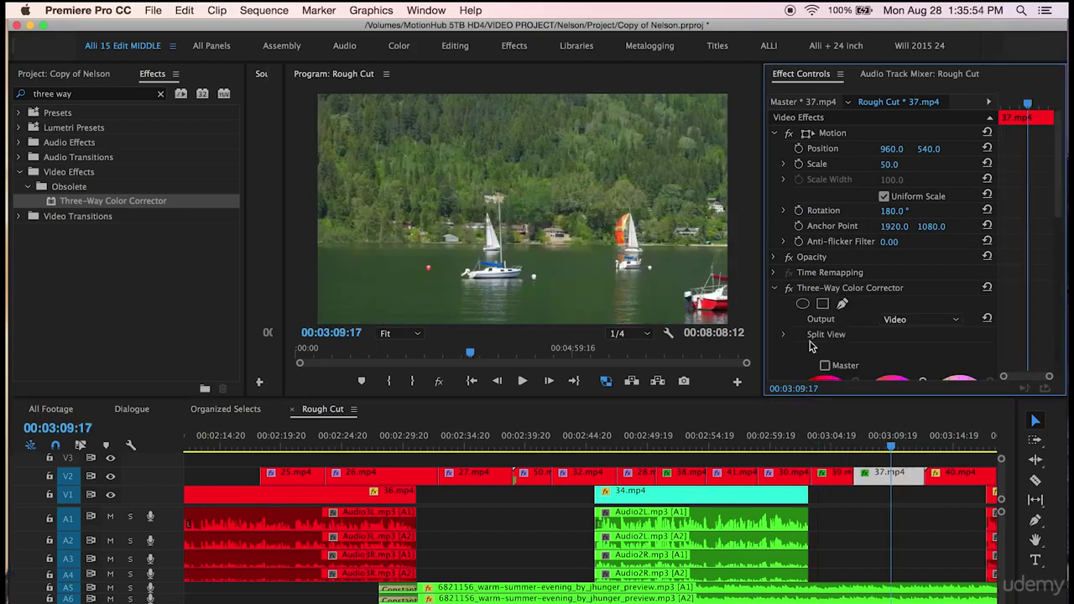
{"action": "scroll", "coordinate": [761, 532], "scroll_direction": "right", "scroll_amount": 5}
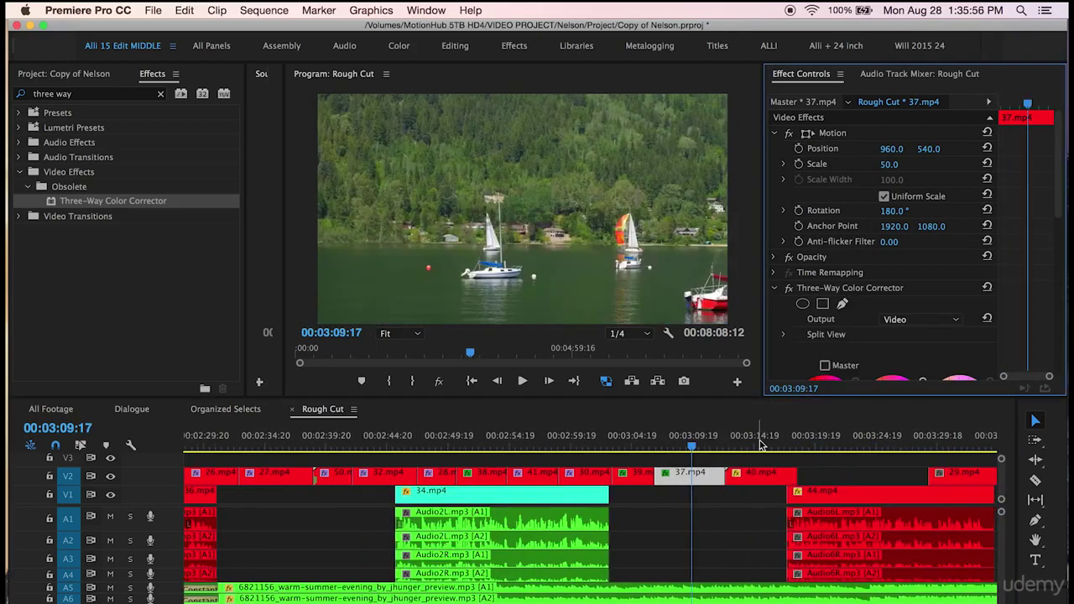
{"action": "left_click", "coordinate": [758, 440]}
{"action": "left_click", "coordinate": [755, 475]}
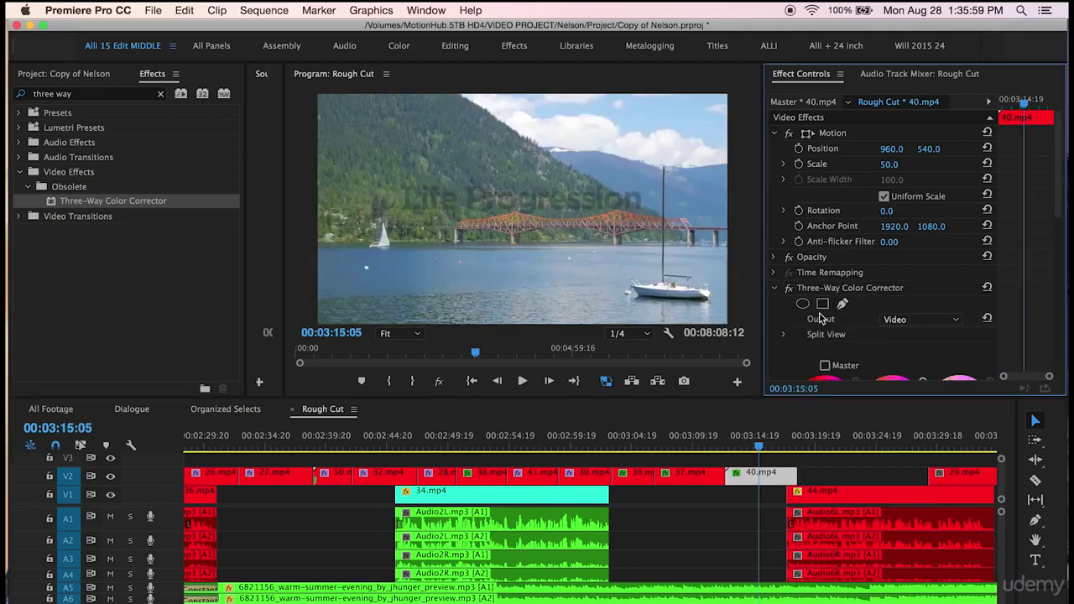
{"action": "scroll", "coordinate": [749, 495], "scroll_direction": "right", "scroll_amount": 2}
Check clip 29.mp4 at 00:03:34:21, then deselect all and zoom out the sequence
{"action": "left_click", "coordinate": [914, 436]}
{"action": "scroll", "coordinate": [805, 472], "scroll_direction": "right", "scroll_amount": 5}
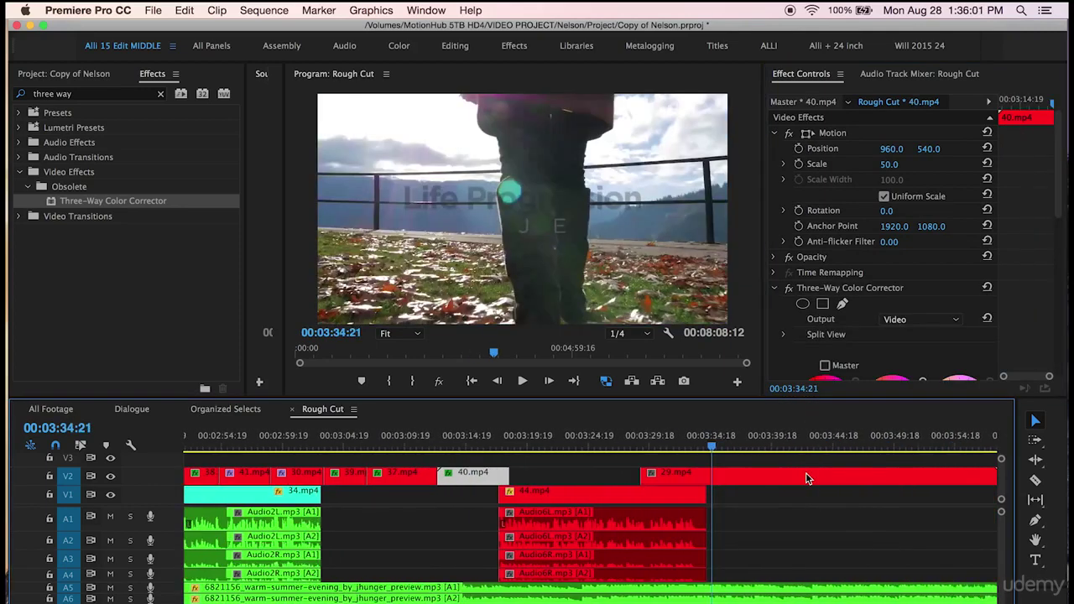
{"action": "left_click", "coordinate": [772, 477]}
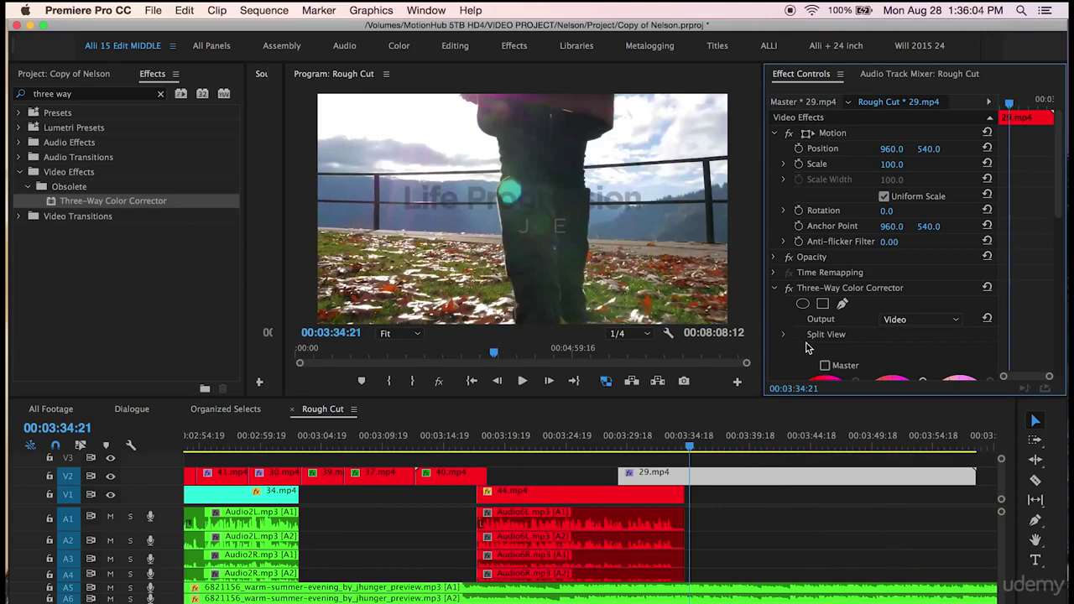
{"action": "left_click", "coordinate": [736, 507]}
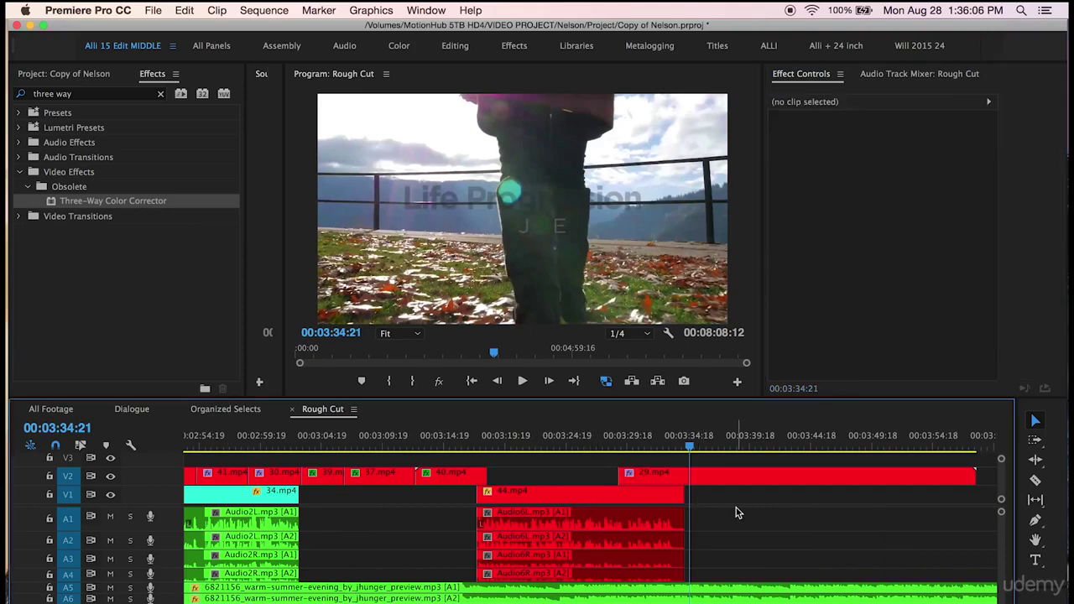
{"action": "key", "text": "minus"}
{"action": "key", "text": "minus"}
{"action": "key", "text": "minus"}
{"action": "key", "text": "minus"}
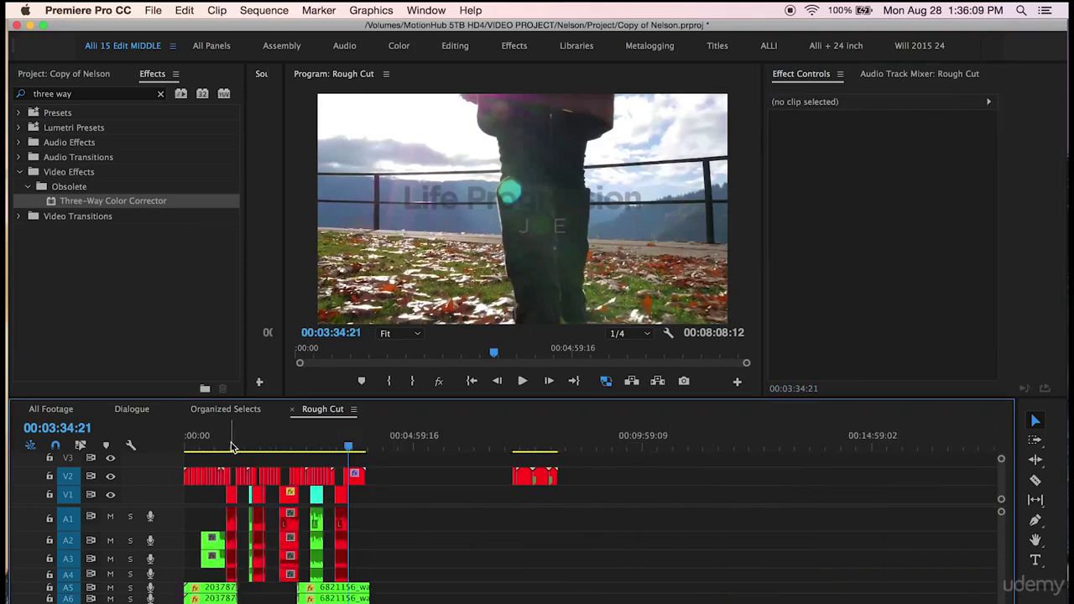
Select clip 12.mp4 at 00:01:02:18, raise its midtone input level to 1.2, and compare with the correction toggled
{"action": "left_click", "coordinate": [233, 445]}
{"action": "key", "text": "equal"}
{"action": "key", "text": "equal"}
{"action": "key", "text": "equal"}
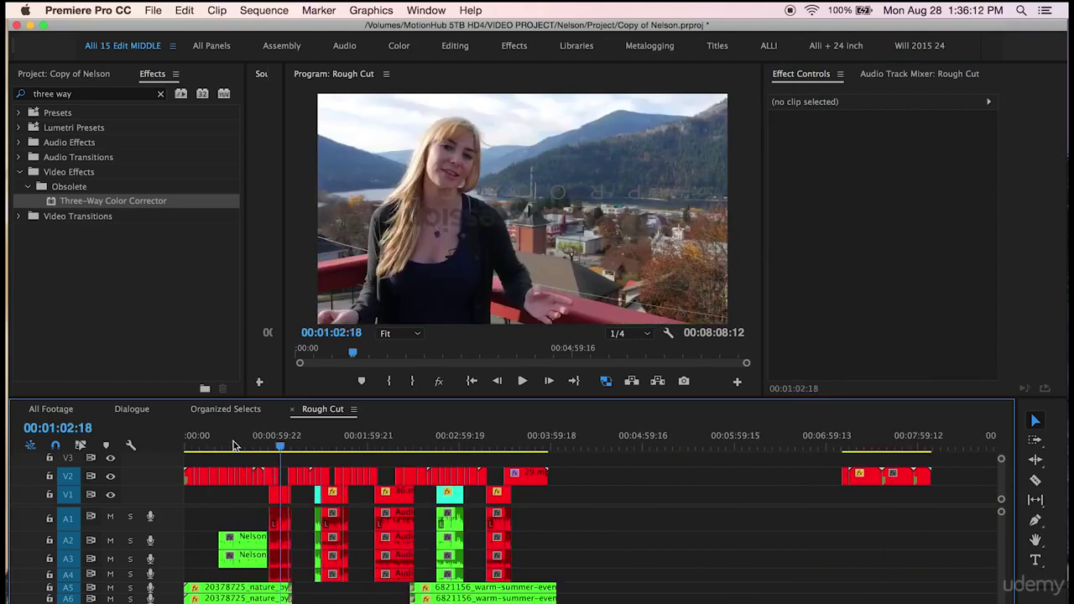
{"action": "key", "text": "equal"}
{"action": "key", "text": "equal"}
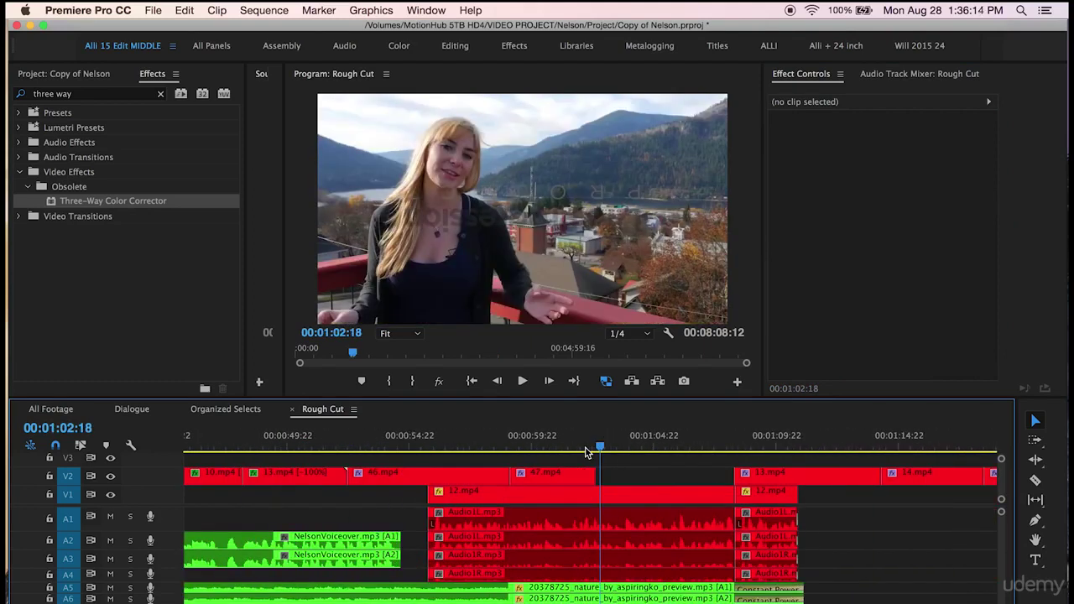
{"action": "left_click", "coordinate": [606, 501]}
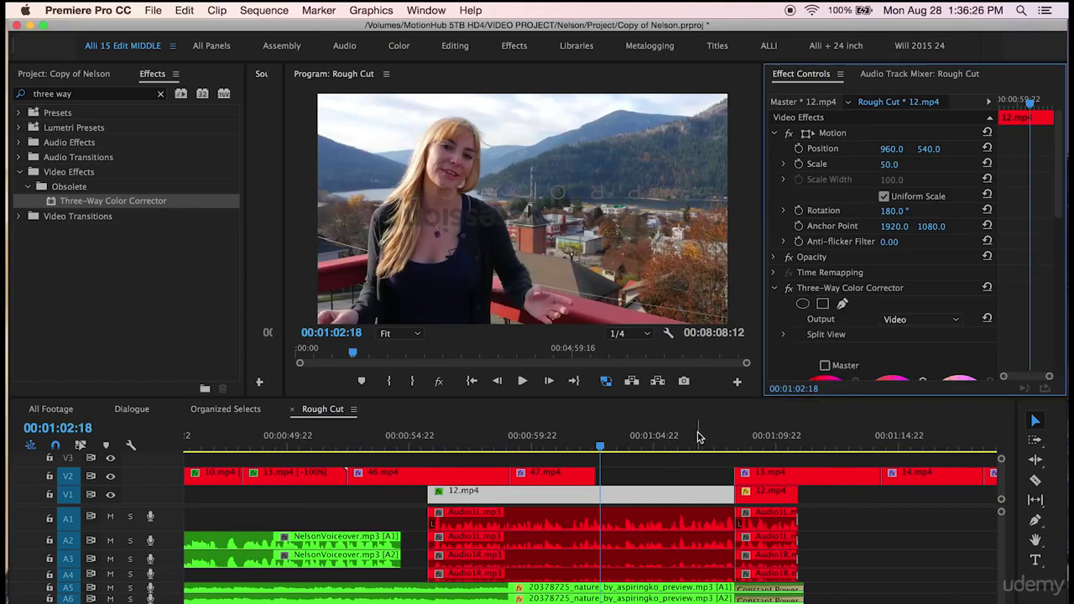
{"action": "left_click", "coordinate": [697, 437]}
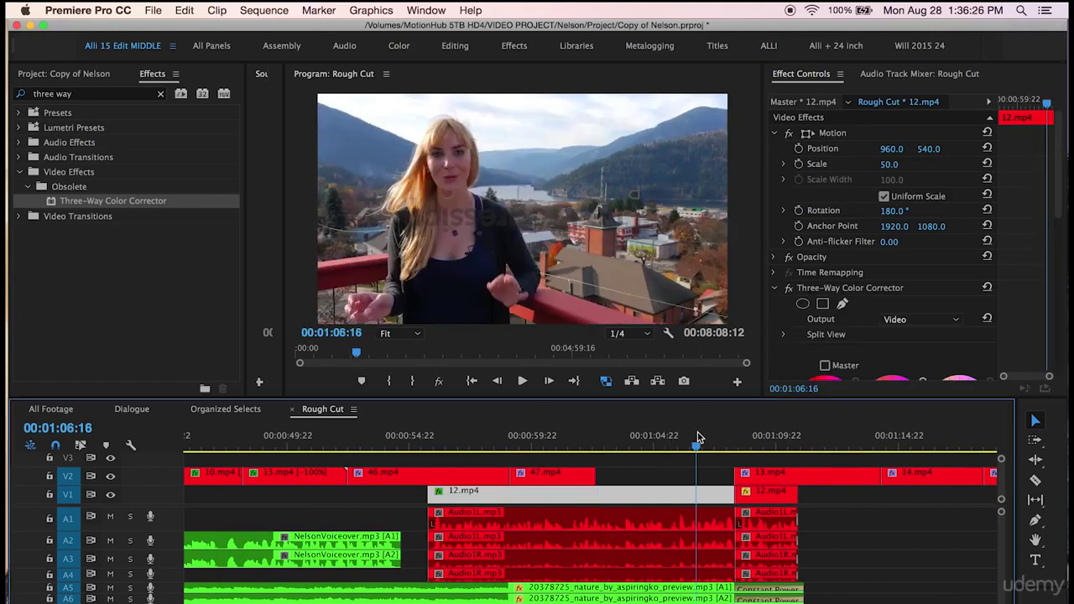
{"action": "left_click", "coordinate": [787, 293]}
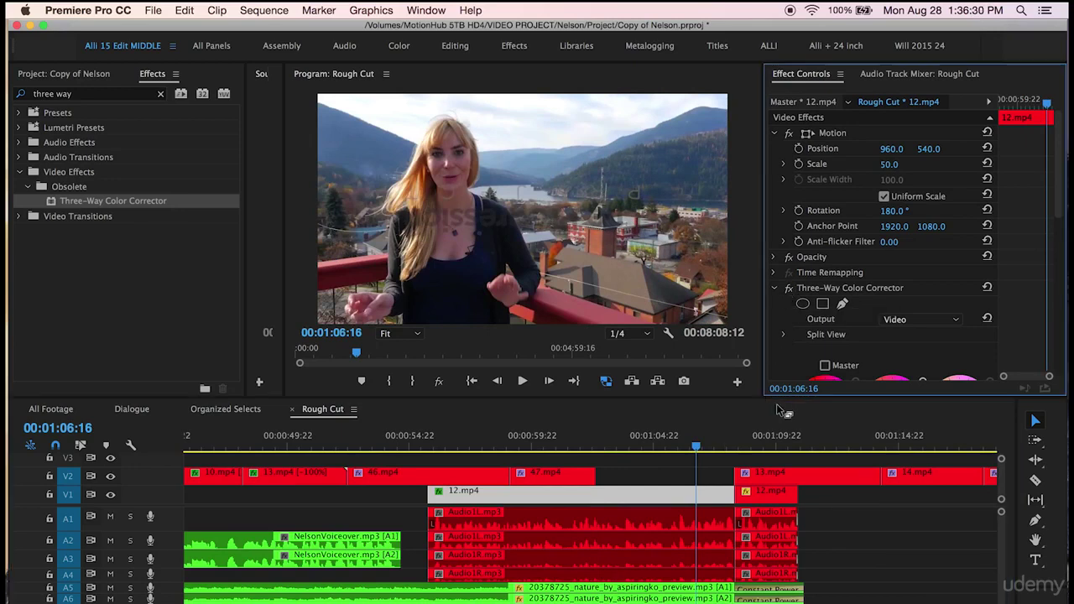
{"action": "scroll", "coordinate": [777, 365], "scroll_direction": "down", "scroll_amount": 5}
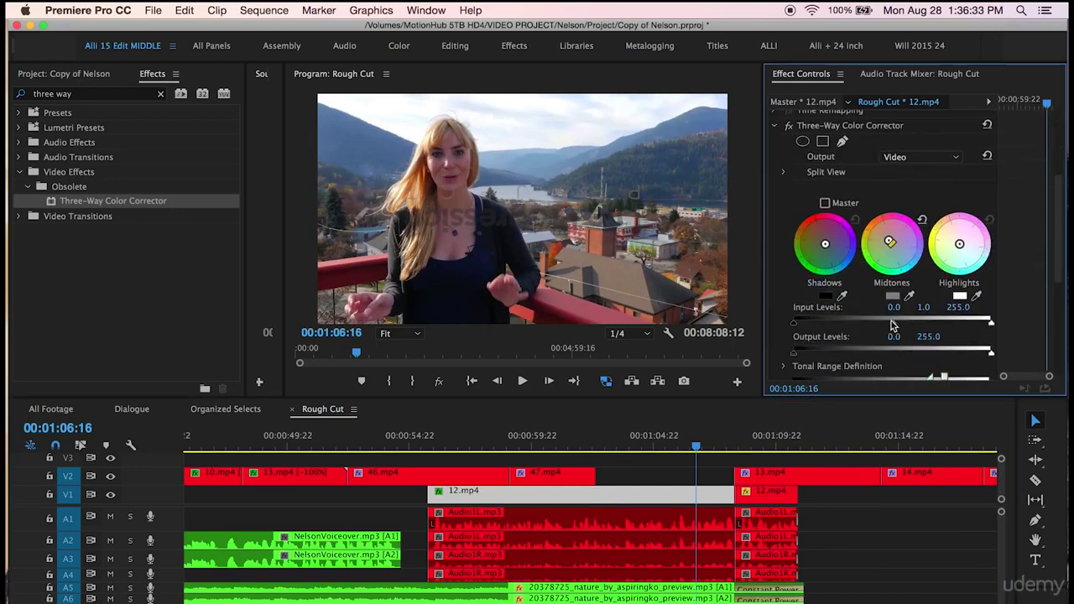
{"action": "left_click_drag", "start_coordinate": [893, 326], "coordinate": [896, 327]}
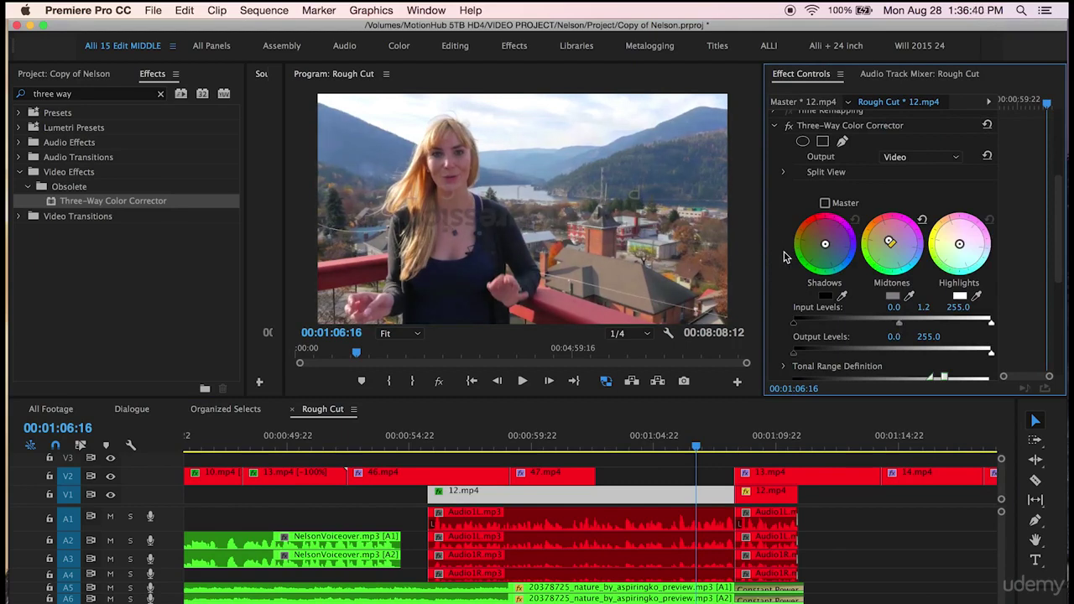
{"action": "left_click", "coordinate": [788, 126]}
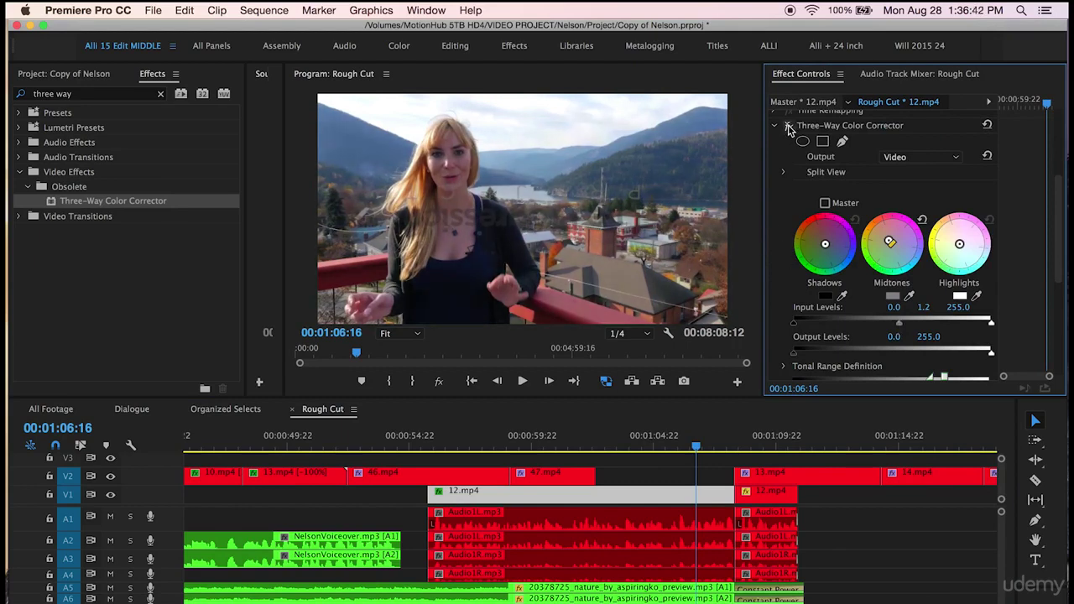
{"action": "left_click", "coordinate": [788, 126]}
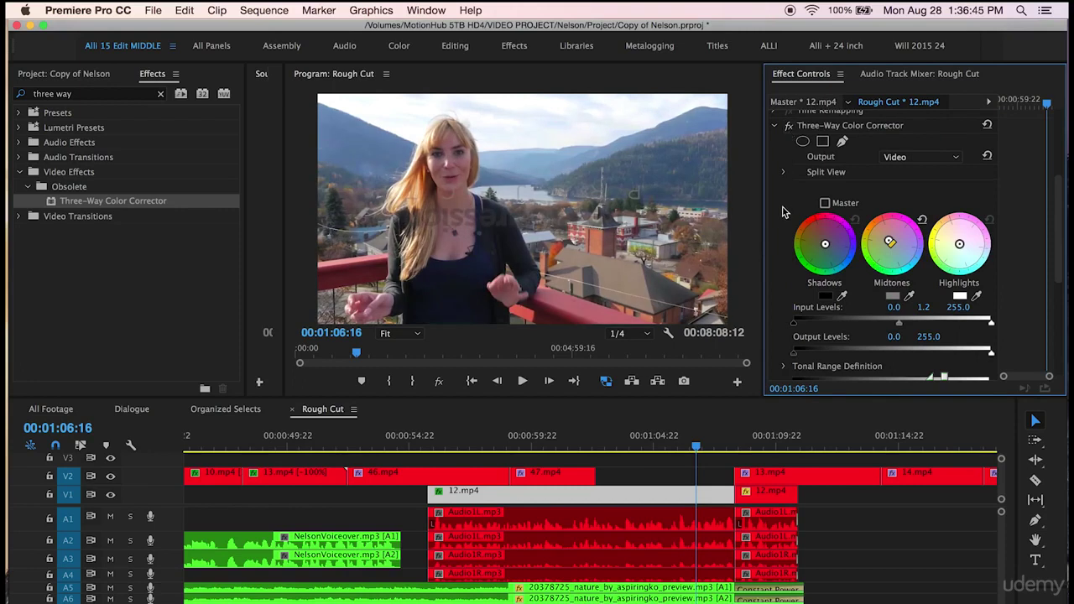
{"action": "scroll", "coordinate": [787, 217], "scroll_direction": "up", "scroll_amount": 2}
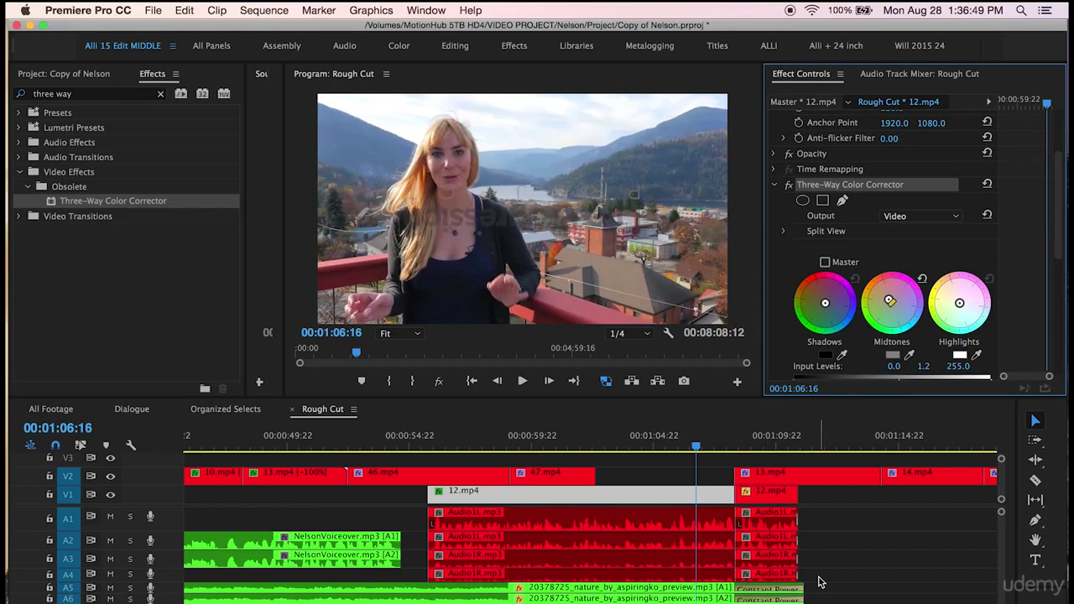
Select forest-shot clip 42.mp4 and set its midtone input level back to 1.0
{"action": "scroll", "coordinate": [881, 554], "scroll_direction": "right", "scroll_amount": 5}
{"action": "scroll", "coordinate": [882, 553], "scroll_direction": "right", "scroll_amount": 3}
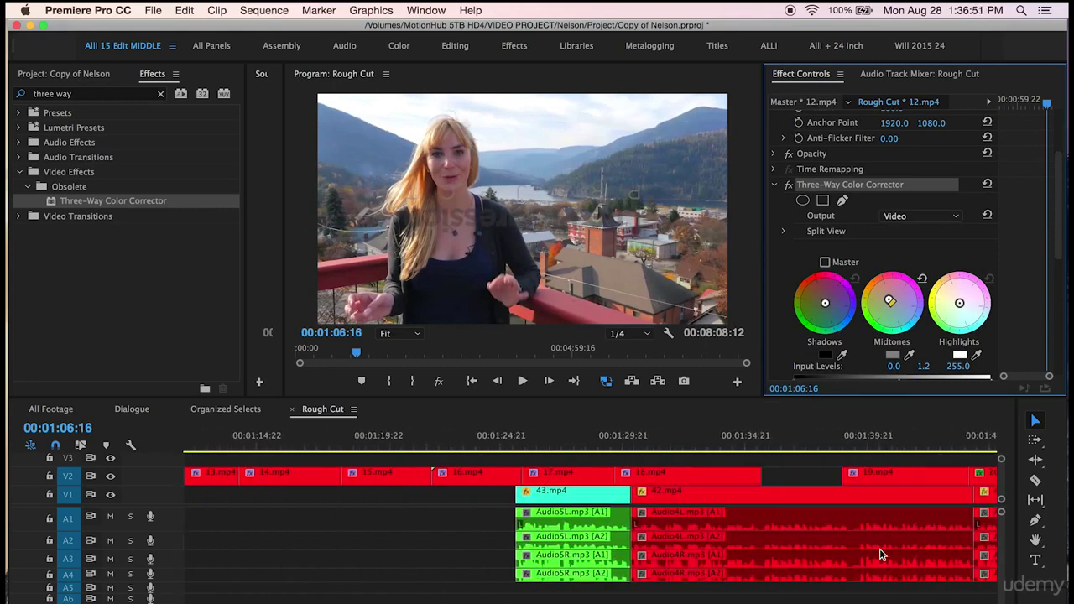
{"action": "left_click", "coordinate": [807, 439]}
{"action": "left_click", "coordinate": [780, 492]}
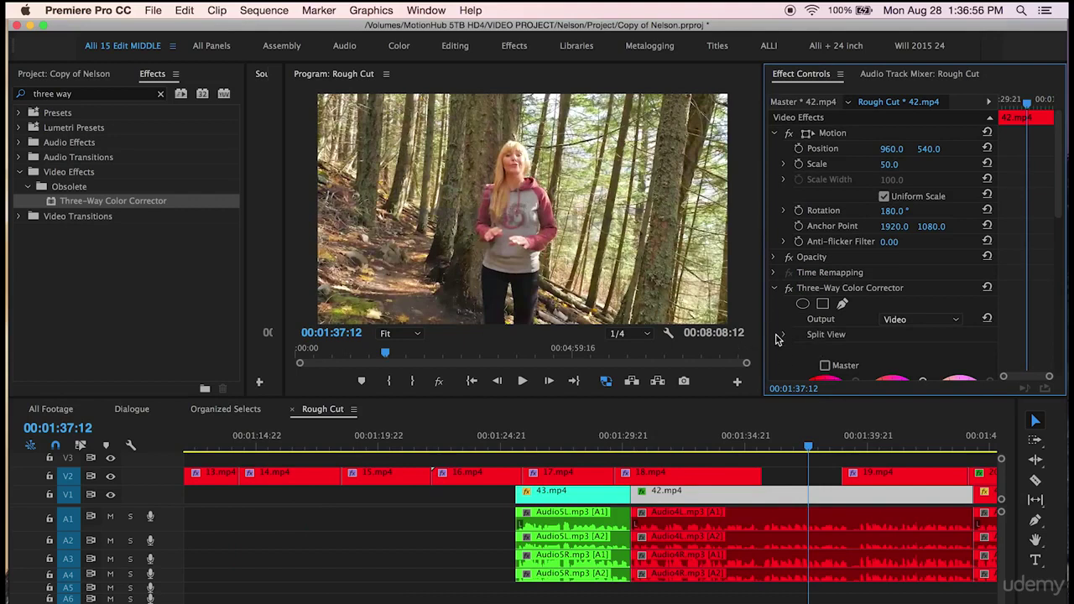
{"action": "scroll", "coordinate": [898, 285], "scroll_direction": "down", "scroll_amount": 5}
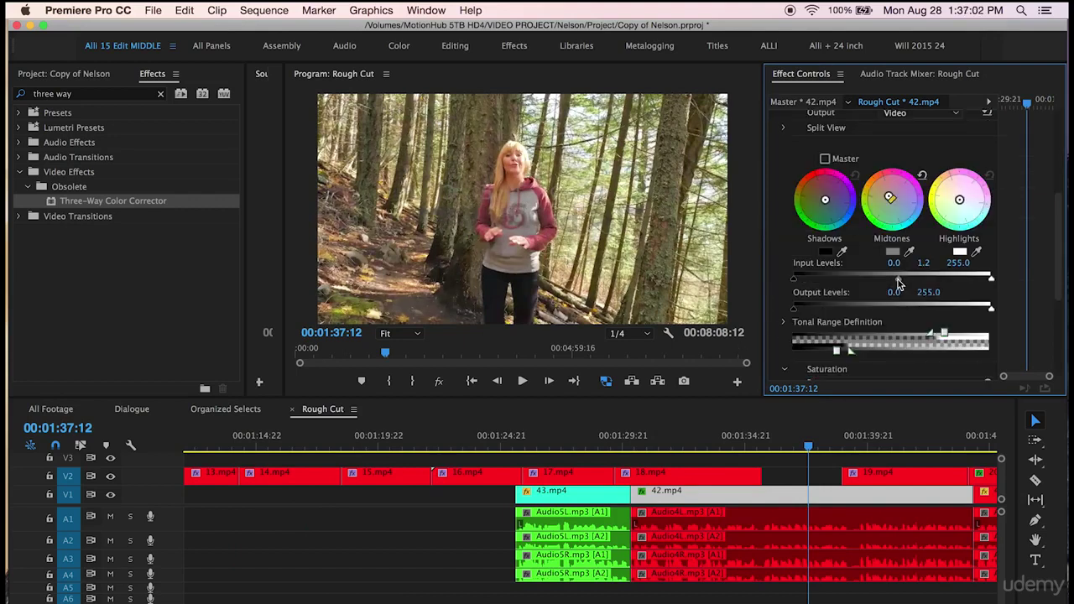
{"action": "left_click_drag", "start_coordinate": [897, 282], "coordinate": [894, 282]}
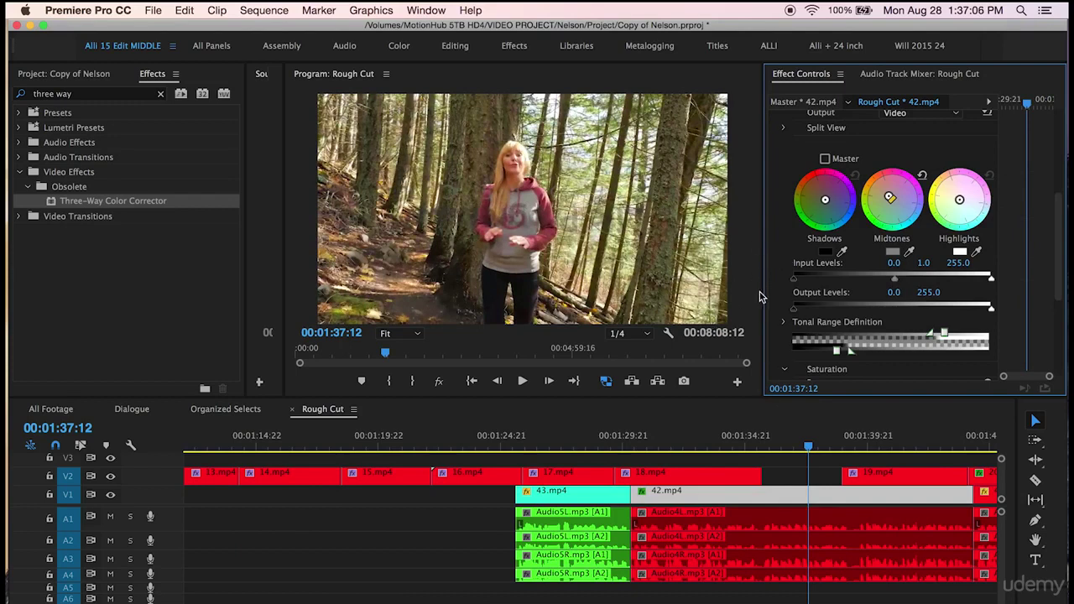
Scroll the timeline forward until clip 36.mp4 on V1 is visible
{"action": "scroll", "coordinate": [790, 238], "scroll_direction": "up", "scroll_amount": 3}
{"action": "scroll", "coordinate": [789, 236], "scroll_direction": "up", "scroll_amount": 1}
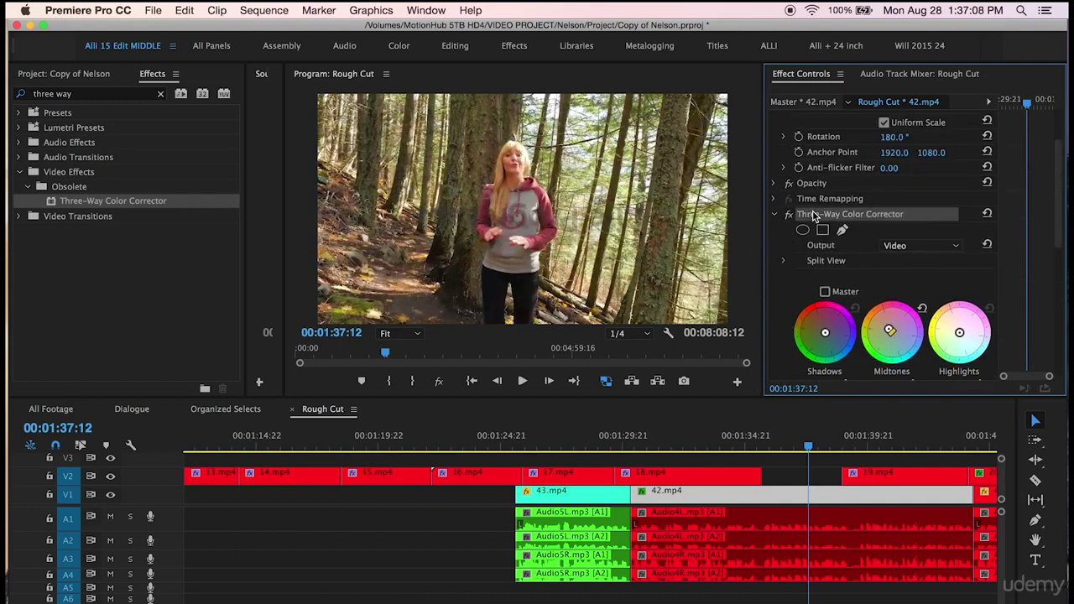
{"action": "scroll", "coordinate": [345, 580], "scroll_direction": "right", "scroll_amount": 5}
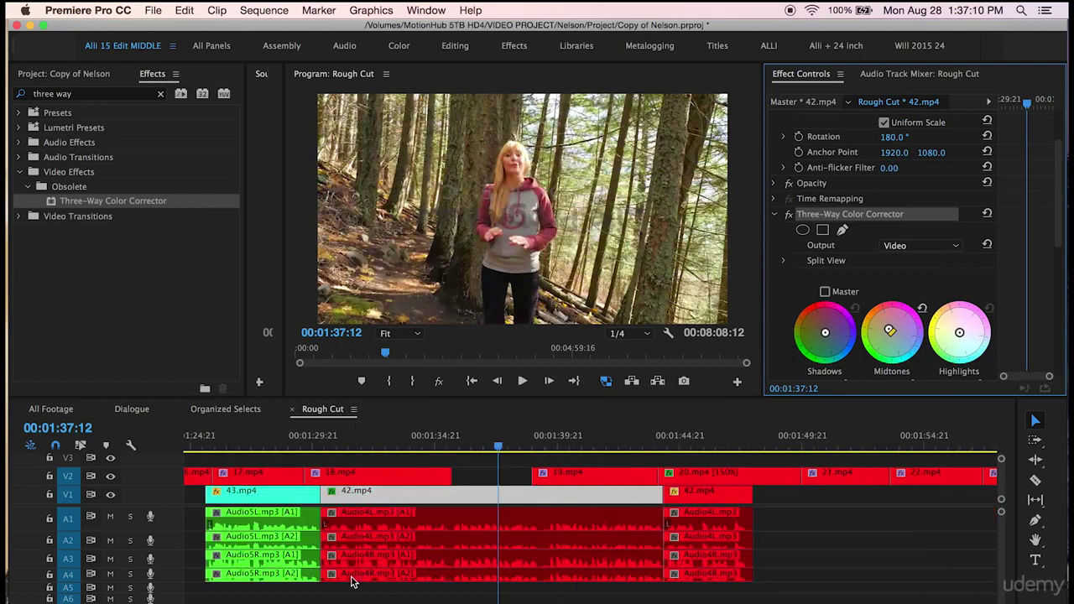
{"action": "scroll", "coordinate": [769, 554], "scroll_direction": "right", "scroll_amount": 9}
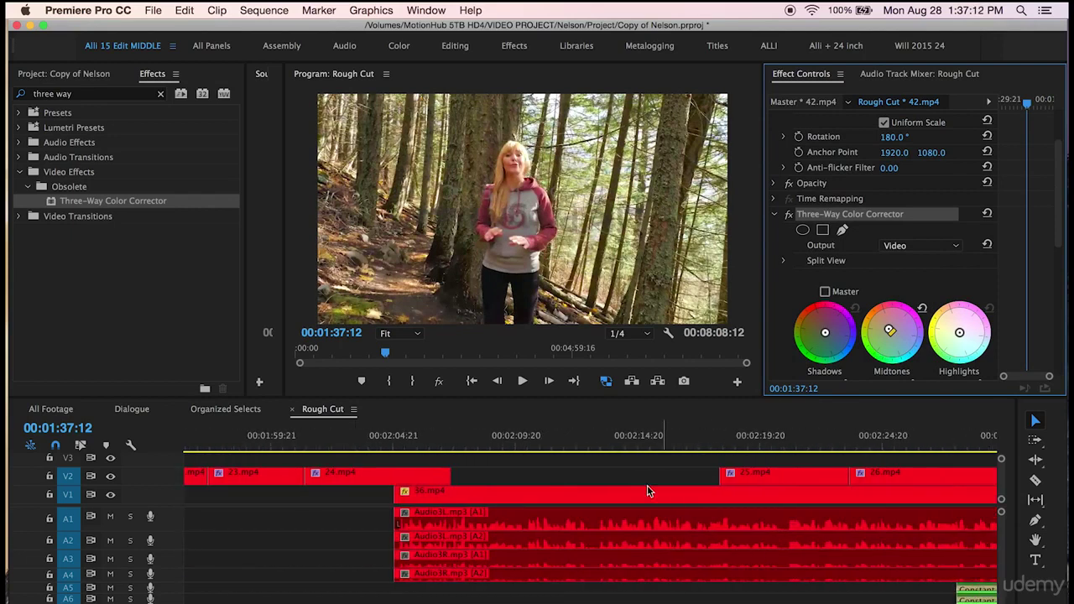
Select clip 36.mp4 at 00:02:13:14 and set input levels to 6.7 black and 1.1 midtone
{"action": "left_click", "coordinate": [607, 447]}
{"action": "left_click", "coordinate": [560, 490]}
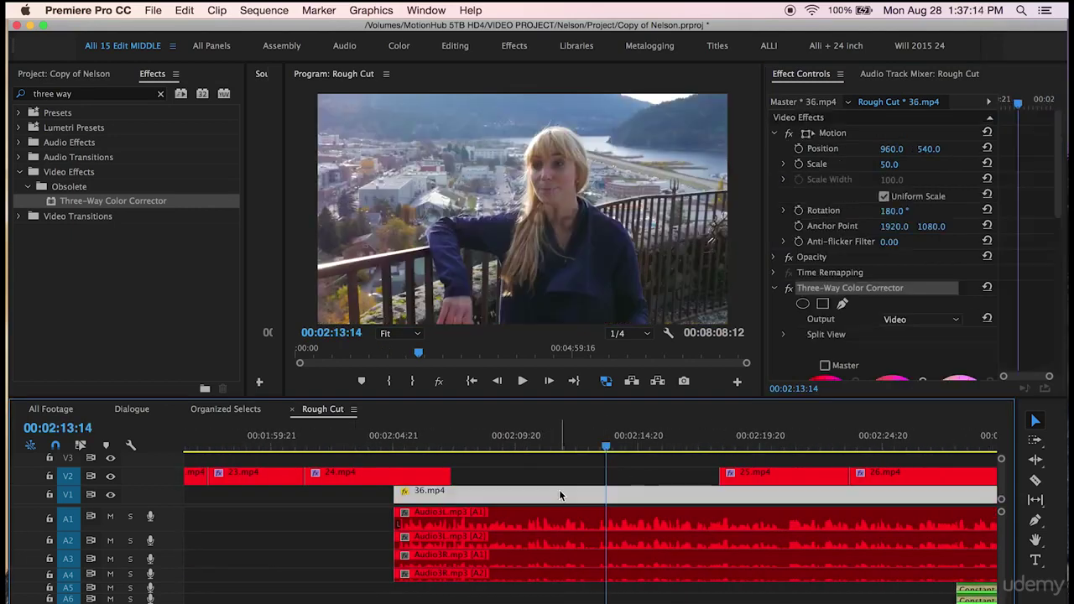
{"action": "left_click", "coordinate": [858, 325]}
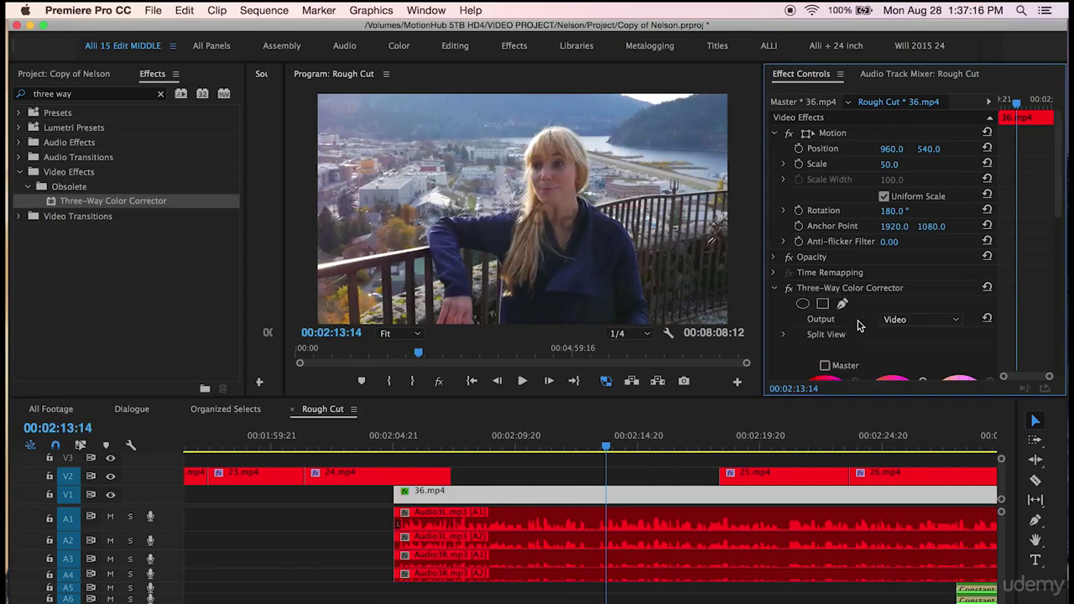
{"action": "scroll", "coordinate": [787, 356], "scroll_direction": "down", "scroll_amount": 10}
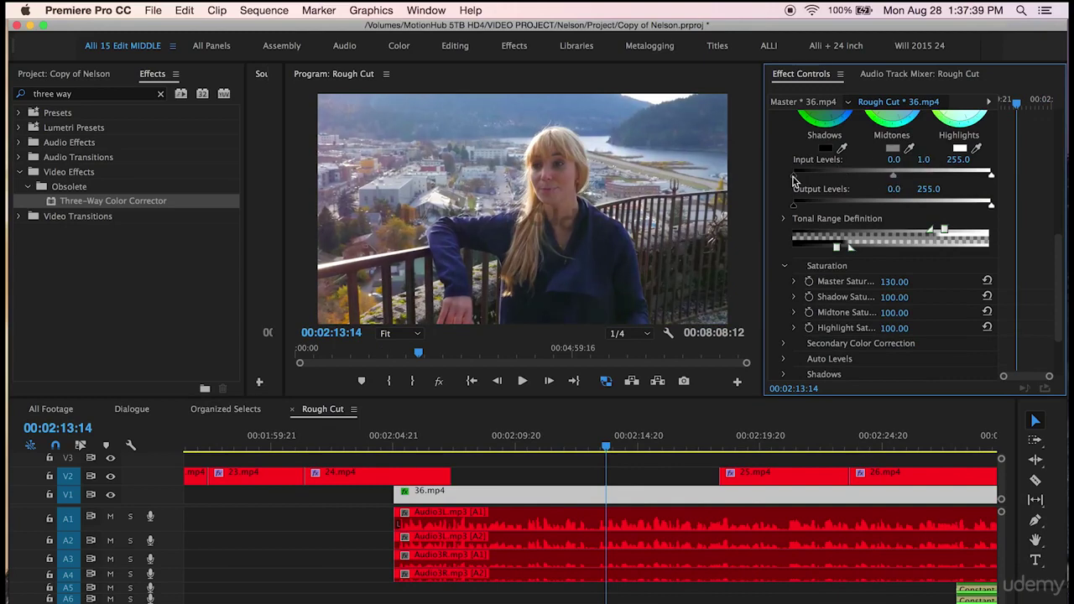
{"action": "left_click_drag", "start_coordinate": [796, 180], "coordinate": [800, 181]}
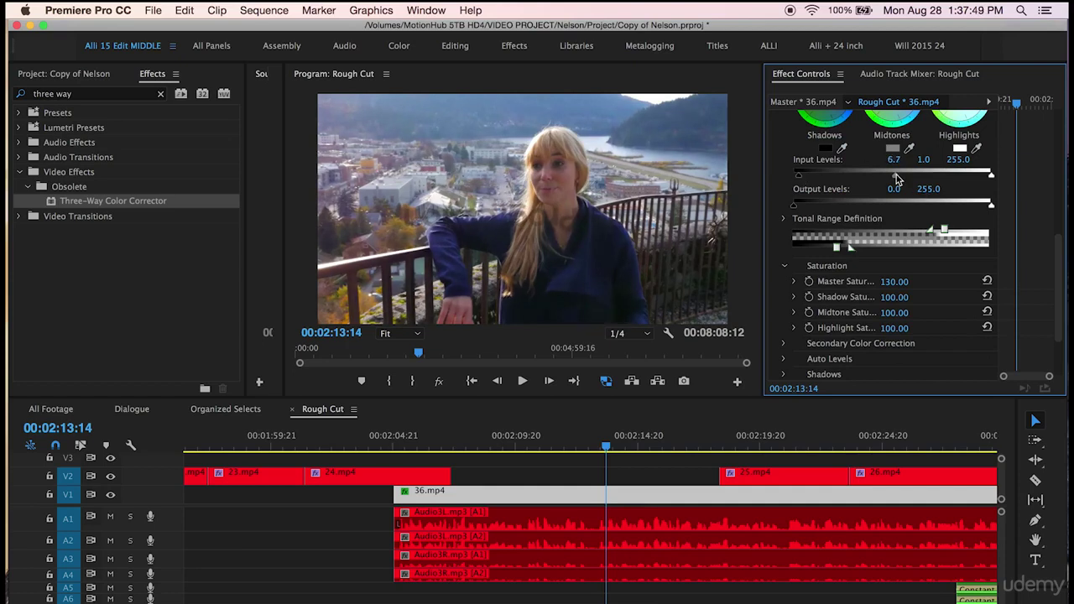
{"action": "left_click_drag", "start_coordinate": [895, 174], "coordinate": [896, 175]}
Deselect clip 36.mp4 and zoom the timeline out to see more clips
{"action": "scroll", "coordinate": [780, 138], "scroll_direction": "up", "scroll_amount": 5}
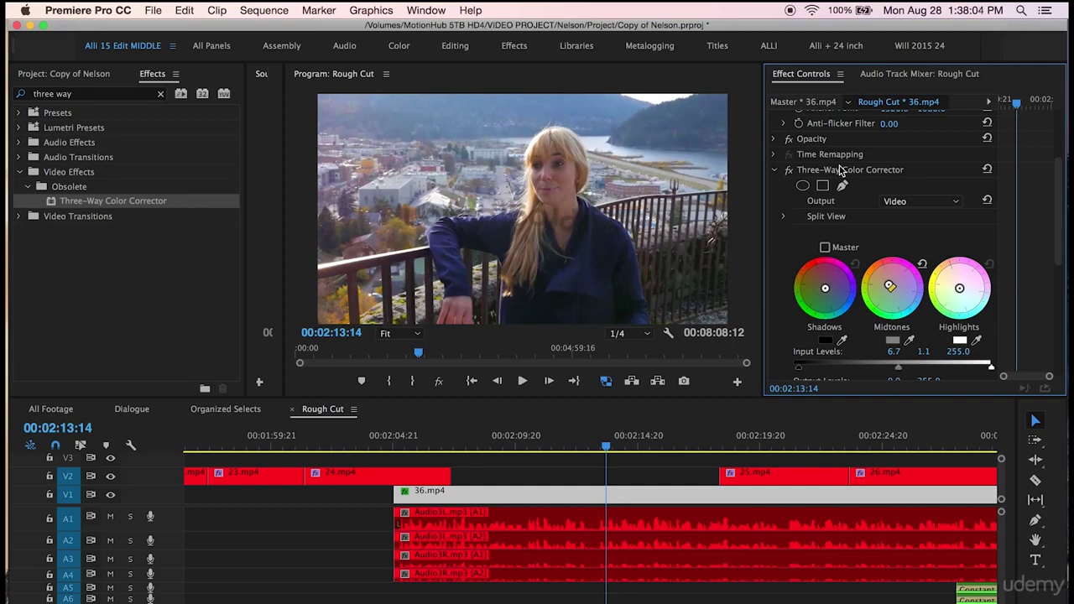
{"action": "left_click", "coordinate": [840, 171]}
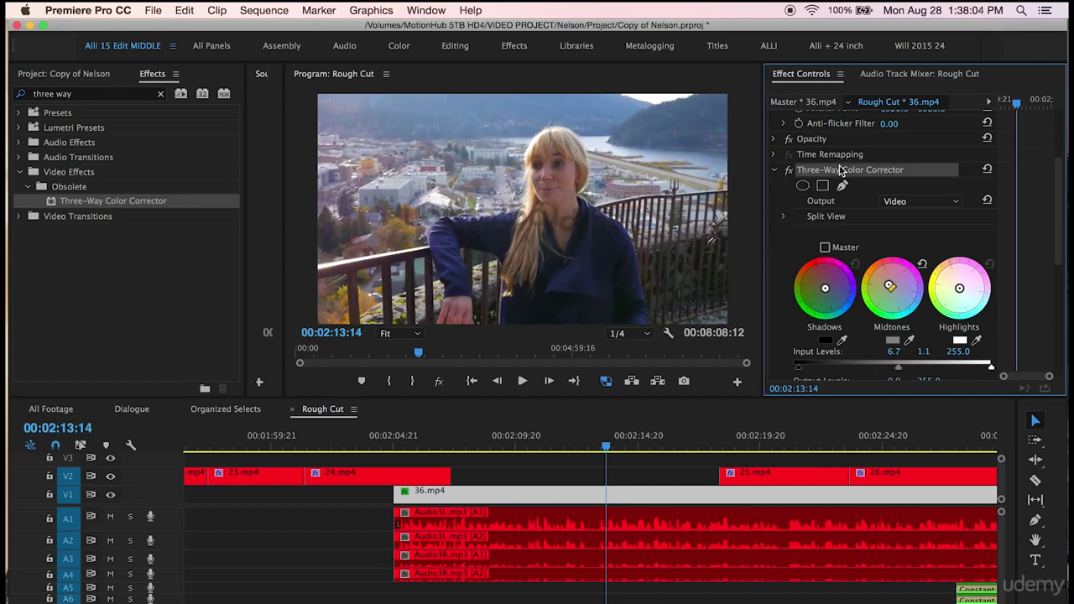
{"action": "left_click", "coordinate": [644, 477]}
{"action": "scroll", "coordinate": [644, 476], "scroll_direction": "down", "scroll_amount": 5}
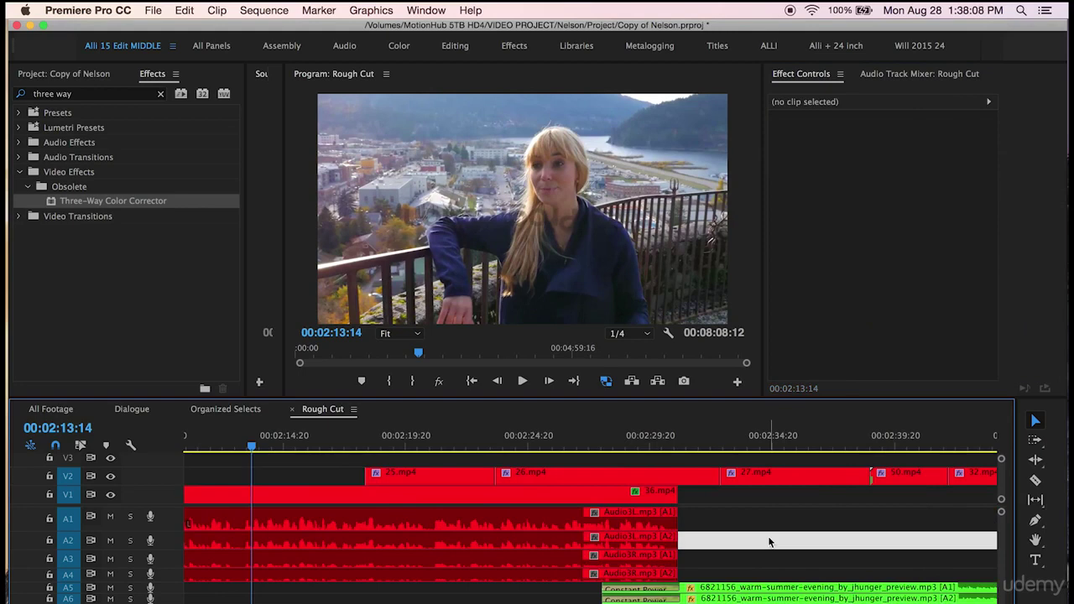
{"action": "key", "text": "minus"}
{"action": "scroll", "coordinate": [734, 513], "scroll_direction": "down", "scroll_amount": 3}
Place the playhead at 00:03:20:12 on clip 44.mp4 and select the clip to show its effects
{"action": "left_click", "coordinate": [723, 440]}
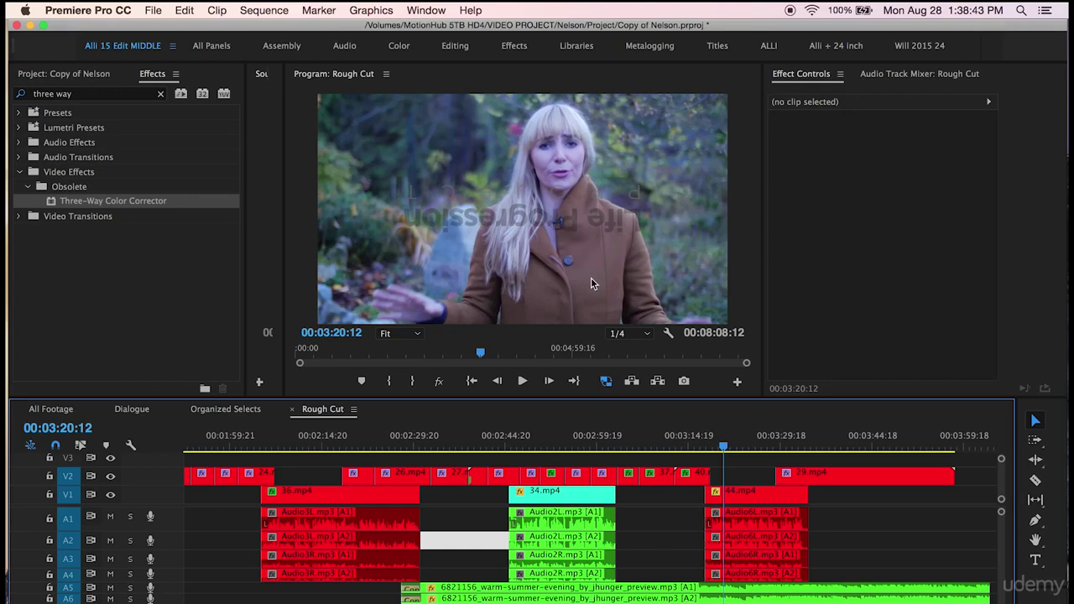
{"action": "left_click", "coordinate": [736, 491]}
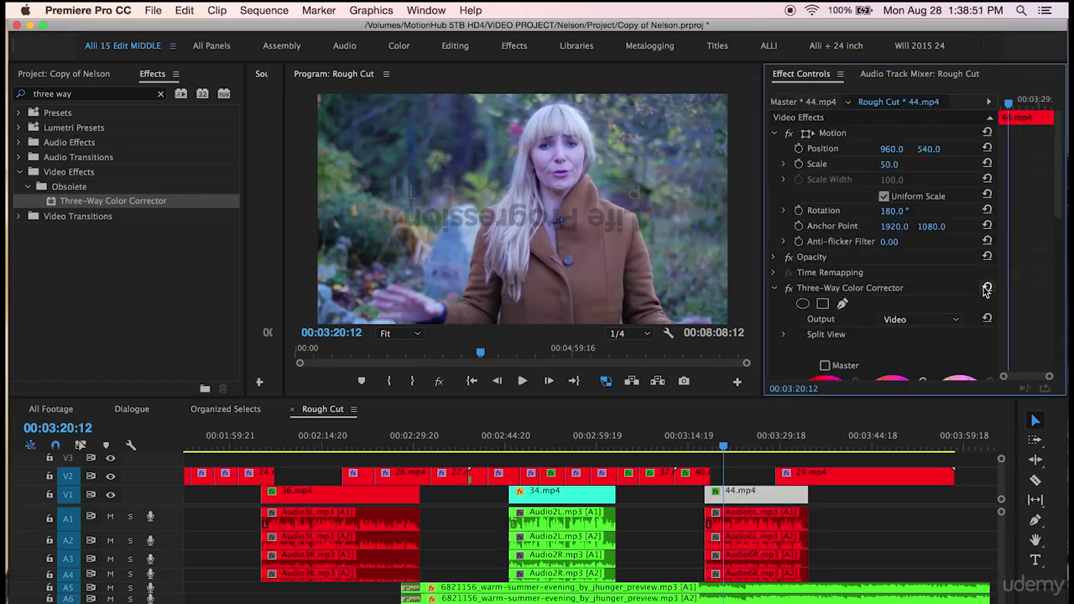
Shift the Three-Way Color Corrector's midtones and shadows warmer, then delete that effect from 44.mp4
{"action": "scroll", "coordinate": [785, 356], "scroll_direction": "down", "scroll_amount": 5}
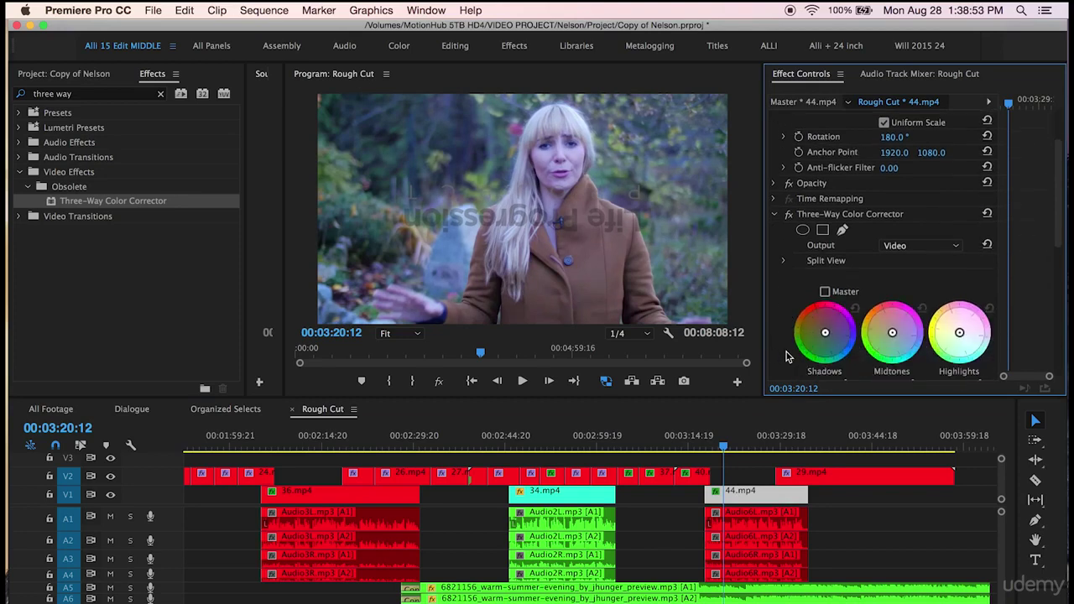
{"action": "left_click_drag", "start_coordinate": [891, 317], "coordinate": [872, 304]}
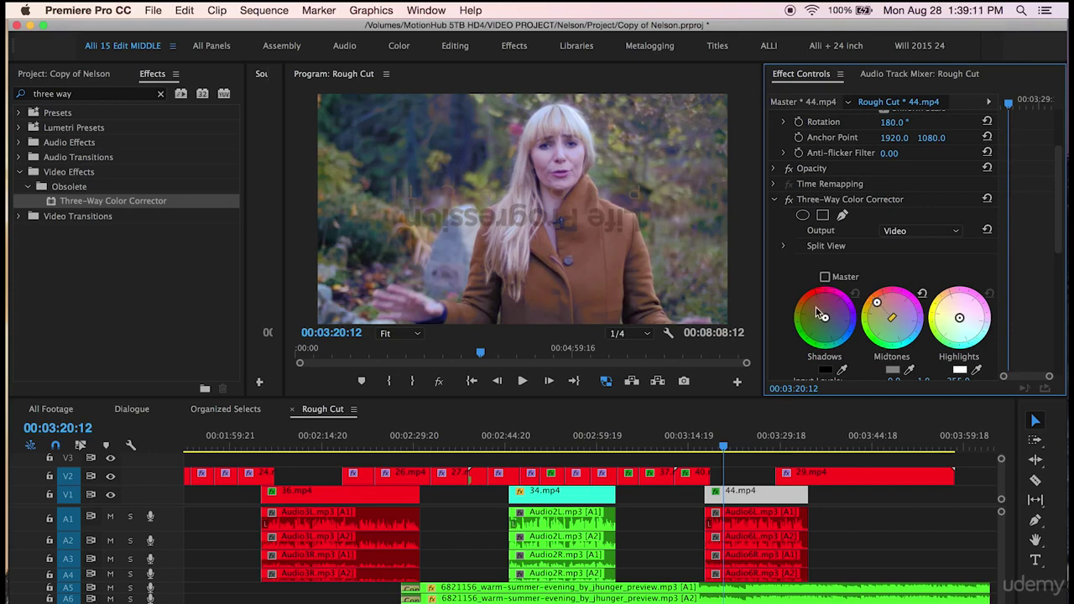
{"action": "left_click_drag", "start_coordinate": [817, 306], "coordinate": [810, 301]}
{"action": "left_click", "coordinate": [811, 204]}
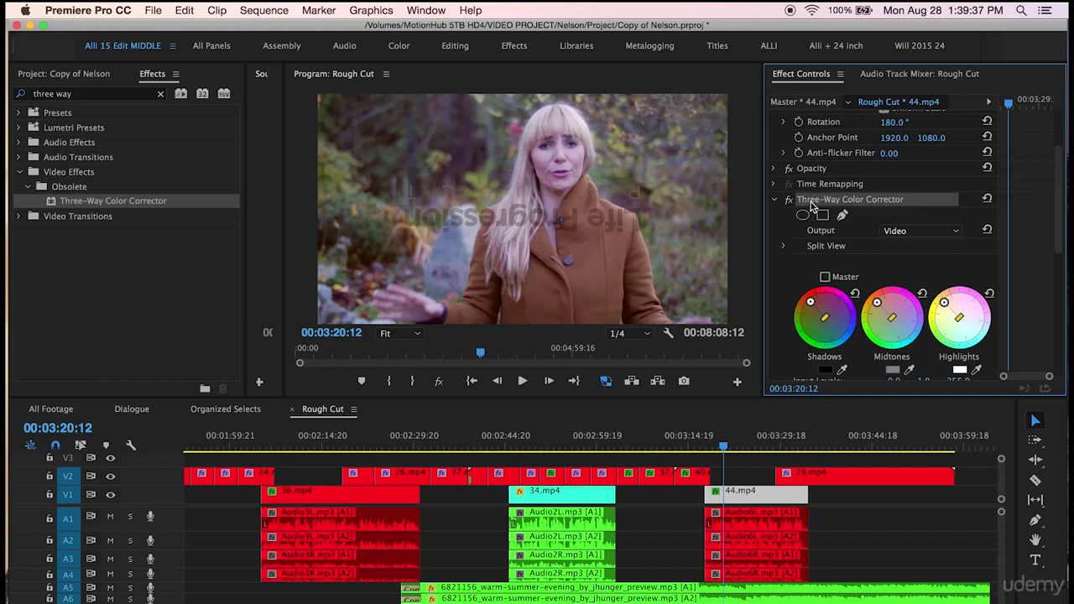
{"action": "key", "text": "Delete"}
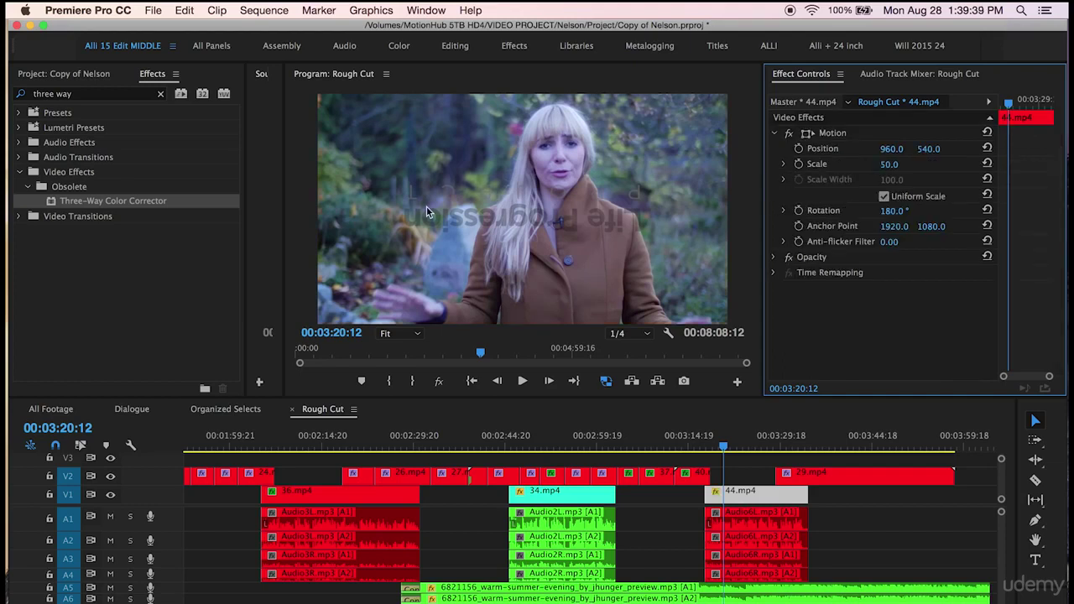
Bring up the Lumetri Color panel from the Window menu and widen it
{"action": "left_click", "coordinate": [416, 6]}
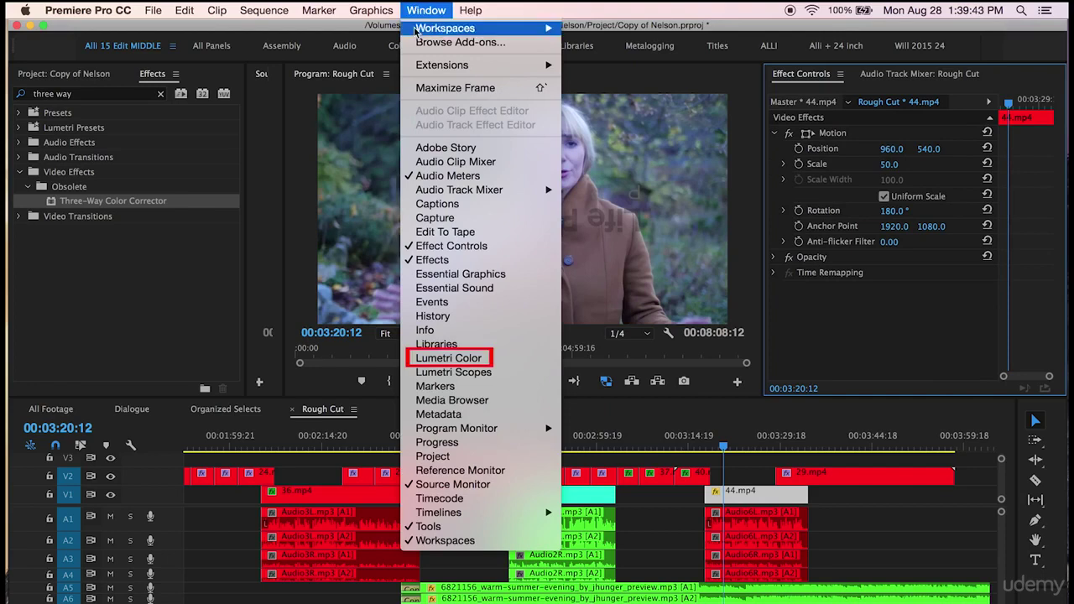
{"action": "left_click", "coordinate": [411, 359]}
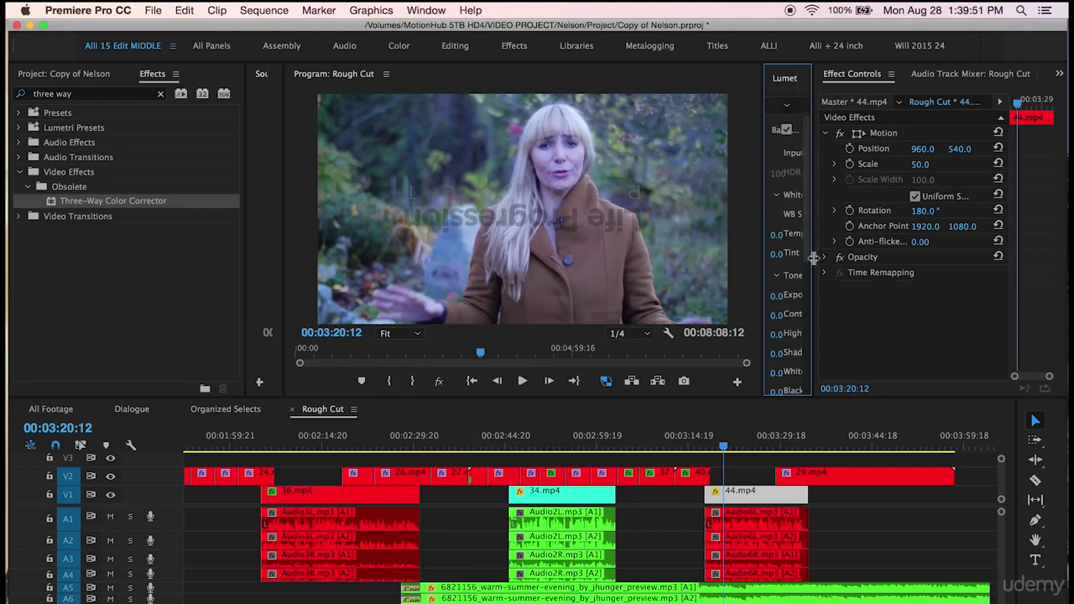
{"action": "left_click_drag", "start_coordinate": [813, 255], "coordinate": [988, 252]}
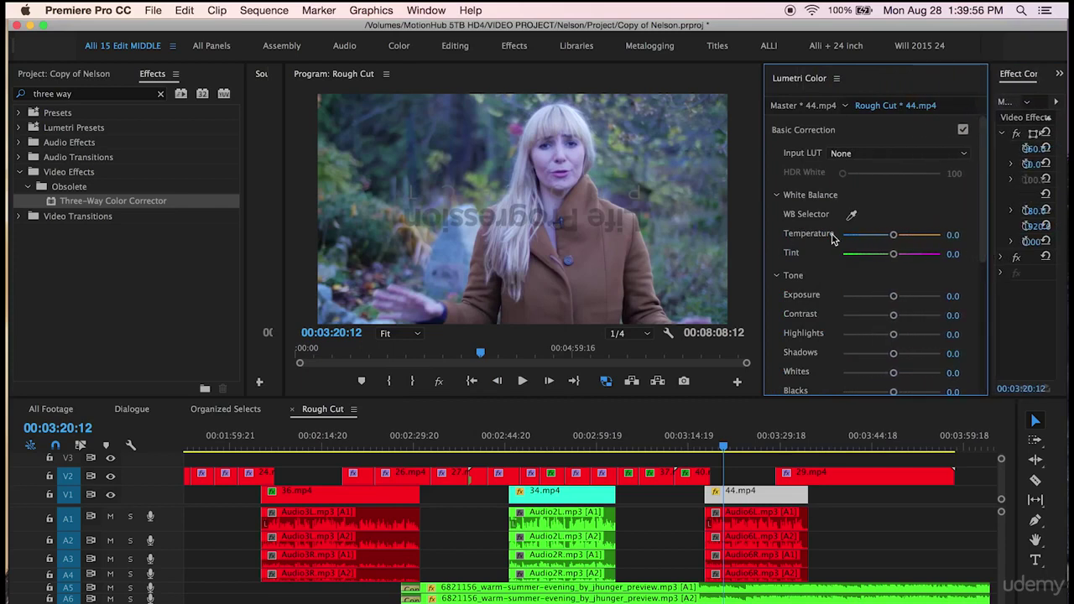
Raise Lumetri Temperature to 60.9 on 44.mp4, toggling the grade off and on to compare
{"action": "left_click_drag", "start_coordinate": [892, 235], "coordinate": [920, 239]}
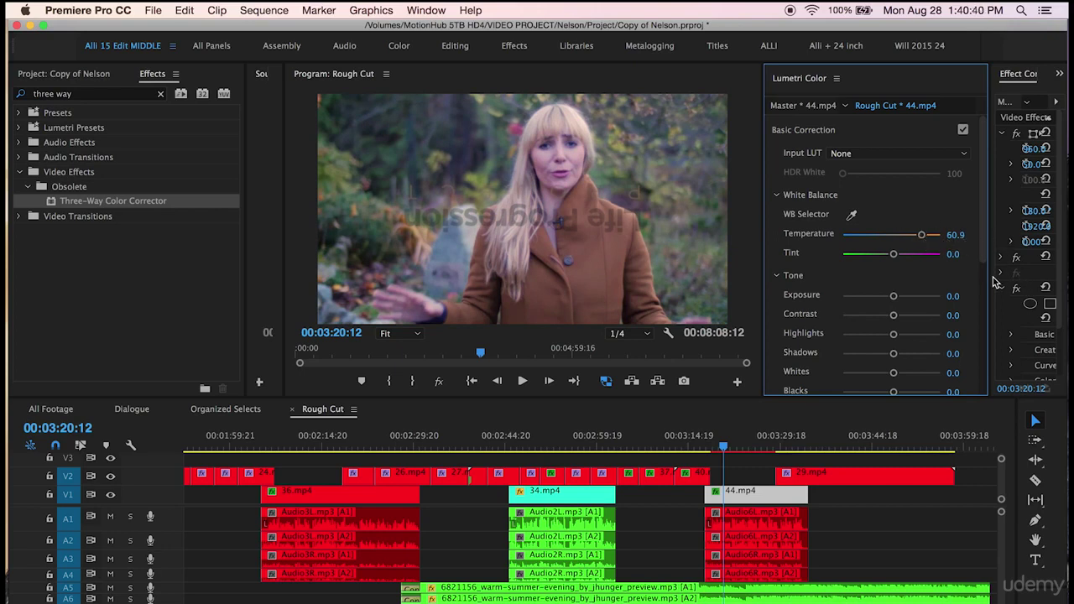
{"action": "left_click_drag", "start_coordinate": [990, 281], "coordinate": [901, 278]}
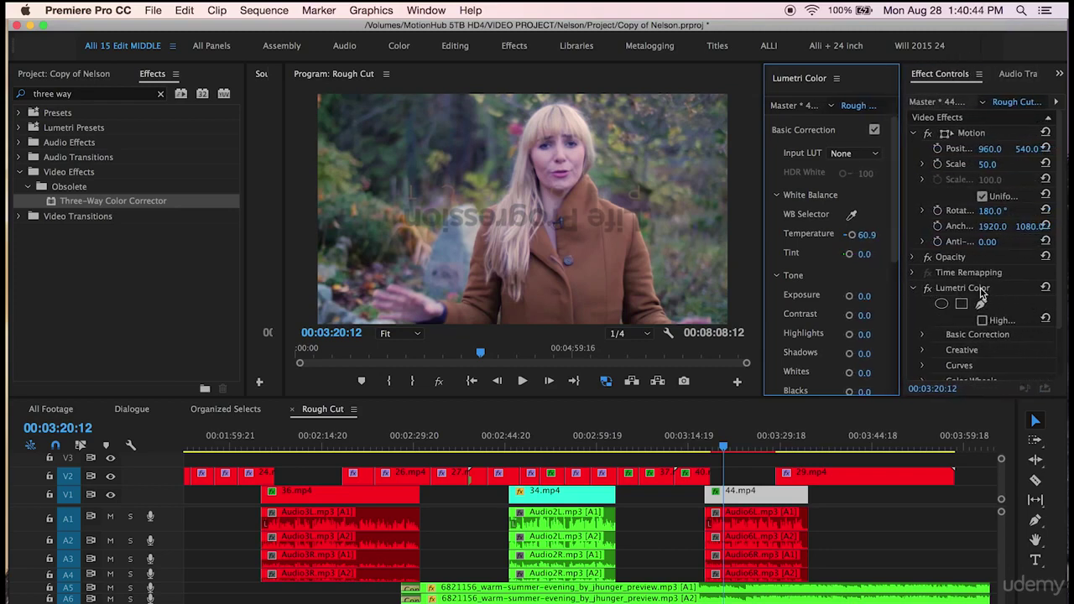
{"action": "left_click", "coordinate": [927, 290]}
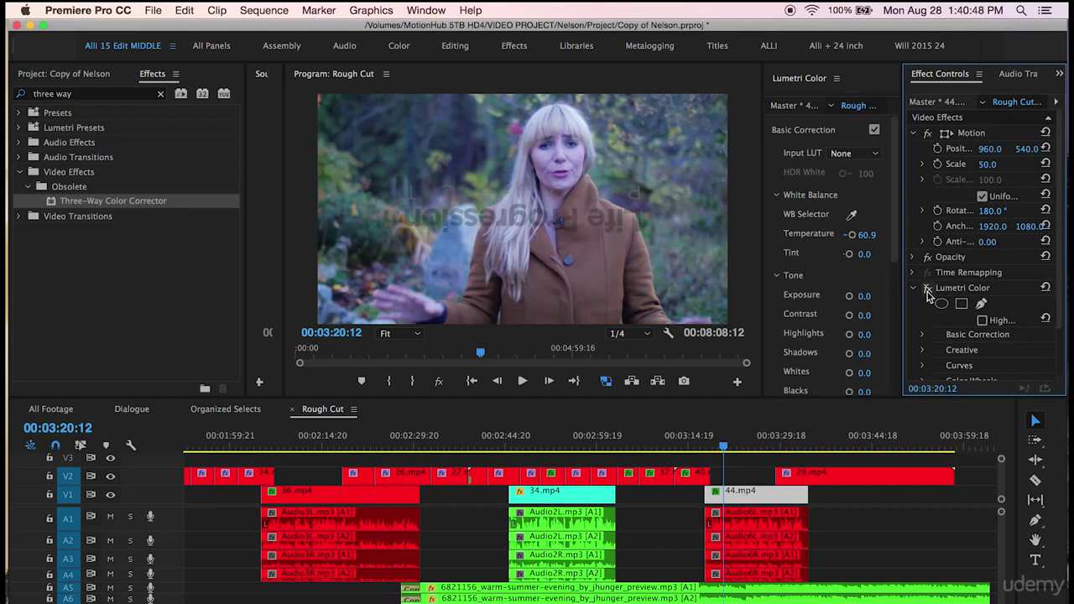
{"action": "left_click", "coordinate": [927, 289]}
{"action": "left_click", "coordinate": [928, 291]}
{"action": "left_click", "coordinate": [929, 291]}
{"action": "left_click_drag", "start_coordinate": [903, 252], "coordinate": [998, 252]}
{"action": "scroll", "coordinate": [776, 243], "scroll_direction": "down", "scroll_amount": 1}
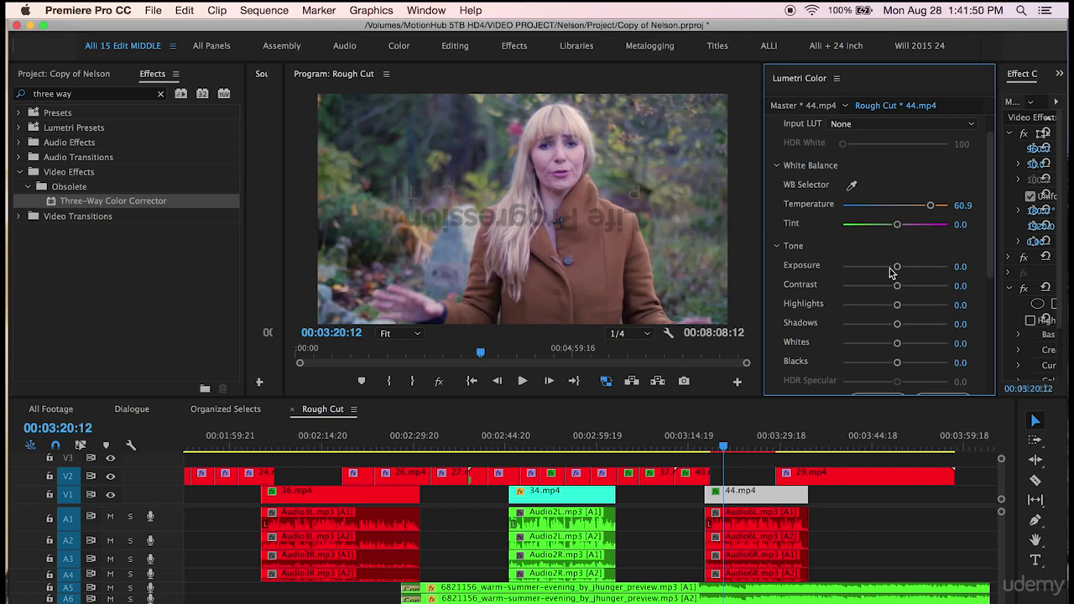
Set Lumetri Exposure to 0.2 and lift Whites to 10.5 on clip 44.mp4
{"action": "left_click_drag", "start_coordinate": [896, 267], "coordinate": [897, 269]}
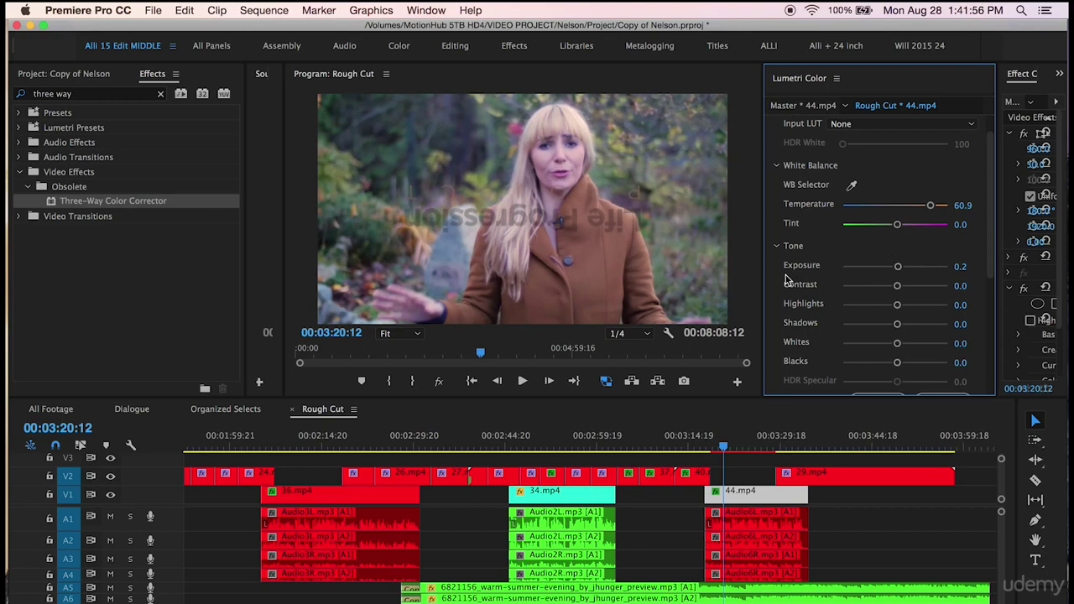
{"action": "scroll", "coordinate": [779, 304], "scroll_direction": "down", "scroll_amount": 3}
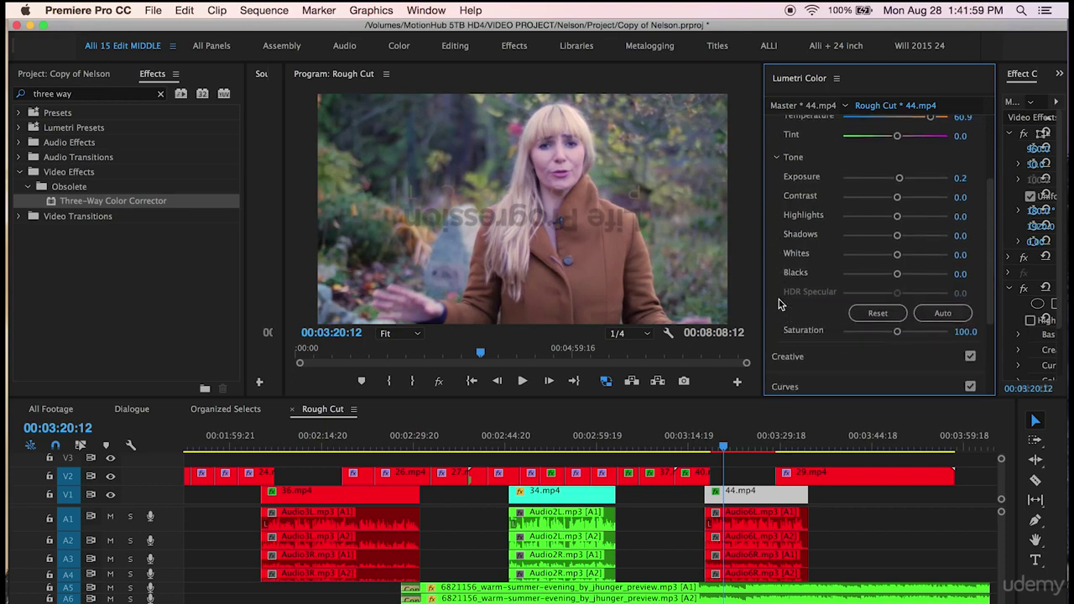
{"action": "left_click_drag", "start_coordinate": [892, 256], "coordinate": [899, 256]}
{"action": "scroll", "coordinate": [780, 306], "scroll_direction": "down", "scroll_amount": 3}
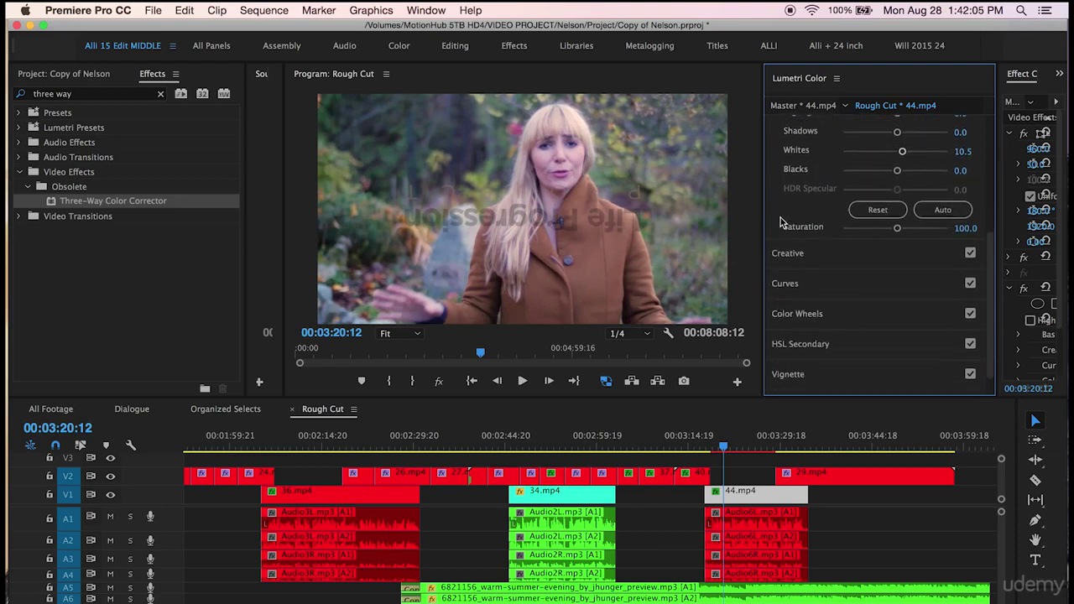
{"action": "left_click", "coordinate": [785, 291]}
Choose the blue channel in RGB Curves and pull the blue curve down to cut blue
{"action": "scroll", "coordinate": [775, 224], "scroll_direction": "up", "scroll_amount": 2}
{"action": "scroll", "coordinate": [775, 224], "scroll_direction": "up", "scroll_amount": 3}
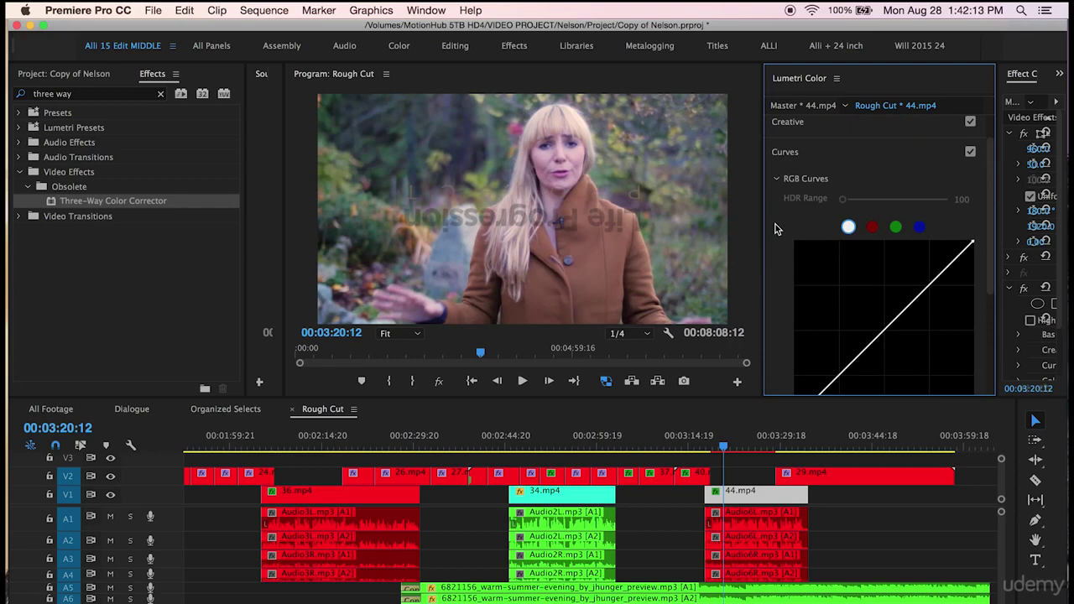
{"action": "left_click", "coordinate": [919, 226]}
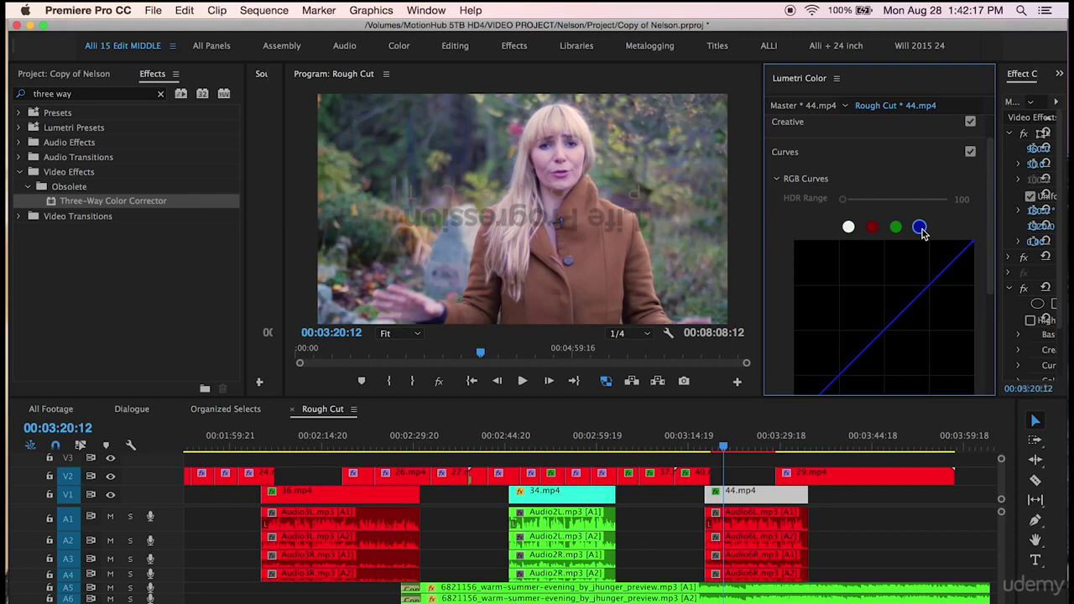
{"action": "left_click", "coordinate": [942, 274]}
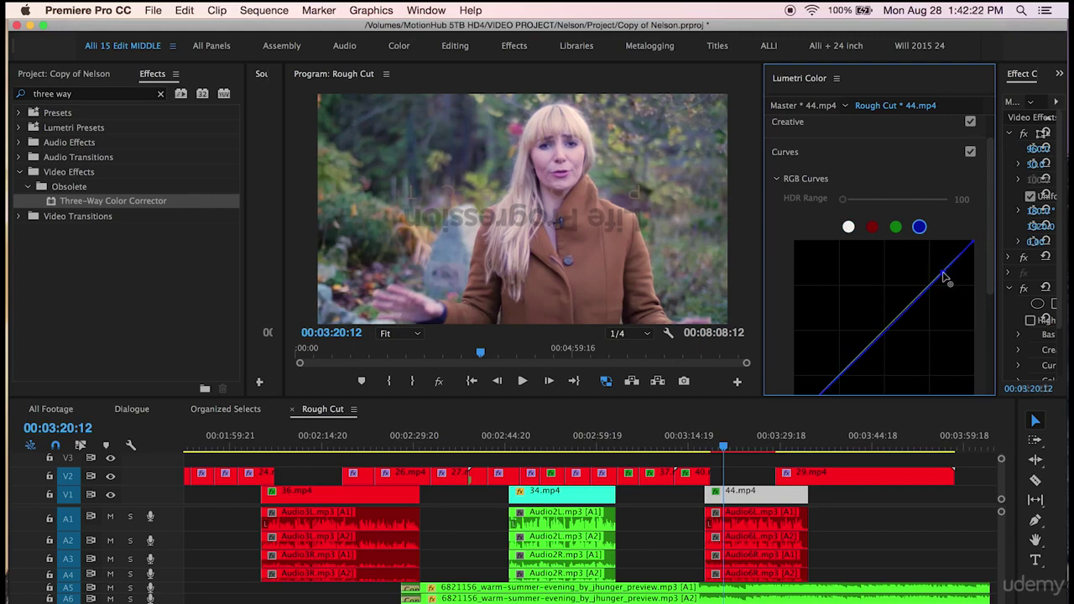
{"action": "mouse_move", "coordinate": [942, 274]}
{"action": "left_mouse_down"}
{"action": "mouse_move", "coordinate": [950, 286]}
{"action": "mouse_move", "coordinate": [945, 277]}
{"action": "left_mouse_up"}
{"action": "mouse_move", "coordinate": [945, 281]}
{"action": "left_mouse_down"}
{"action": "mouse_move", "coordinate": [969, 313]}
{"action": "mouse_move", "coordinate": [940, 292]}
{"action": "mouse_move", "coordinate": [954, 273]}
{"action": "mouse_move", "coordinate": [946, 267]}
{"action": "left_mouse_up"}
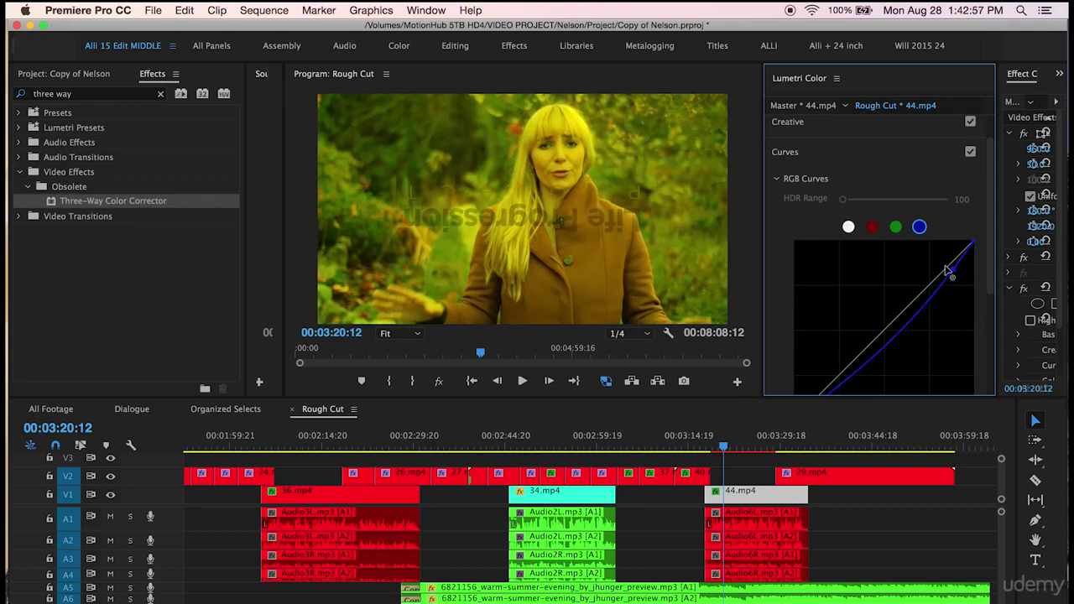
Refine the blue curve below the diagonal, toggling Curves off and on to compare
{"action": "scroll", "coordinate": [909, 171], "scroll_direction": "up", "scroll_amount": 2}
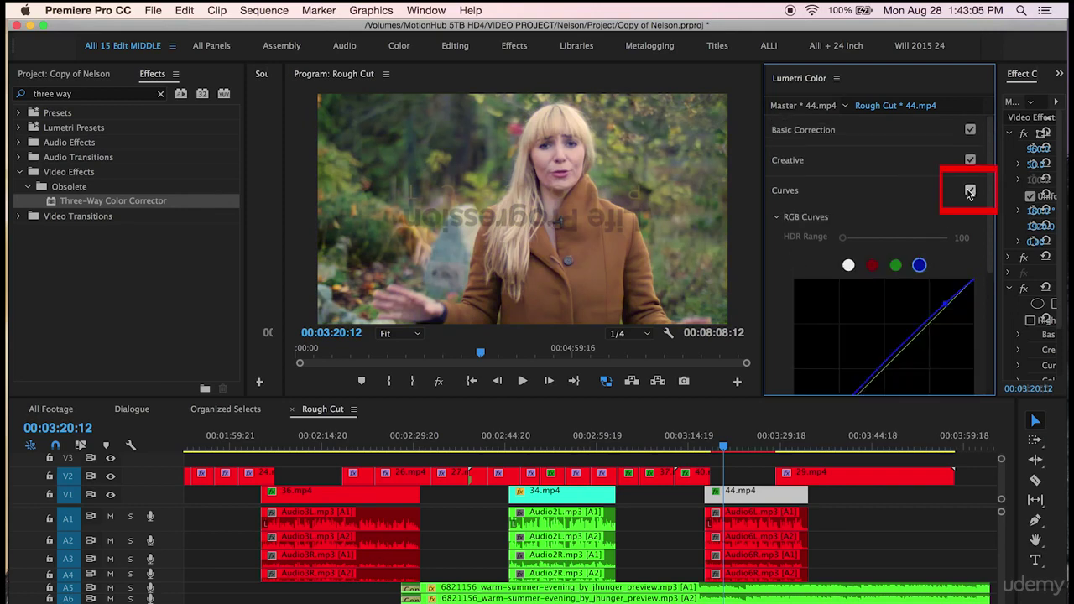
{"action": "left_click", "coordinate": [969, 192]}
{"action": "left_click", "coordinate": [969, 191]}
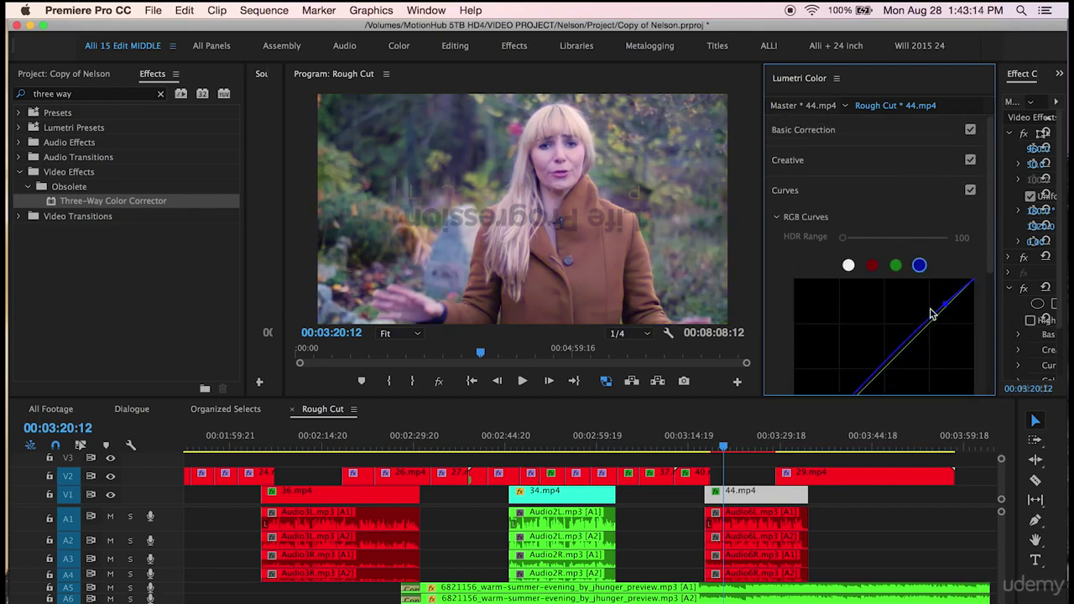
{"action": "left_click_drag", "start_coordinate": [947, 307], "coordinate": [949, 310]}
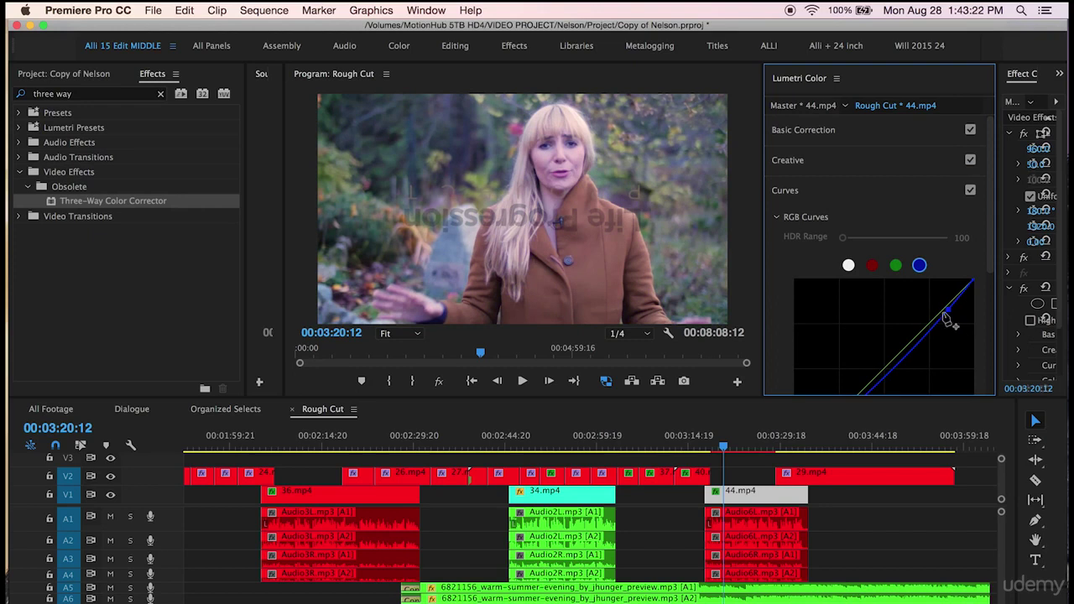
{"action": "left_click", "coordinate": [969, 191]}
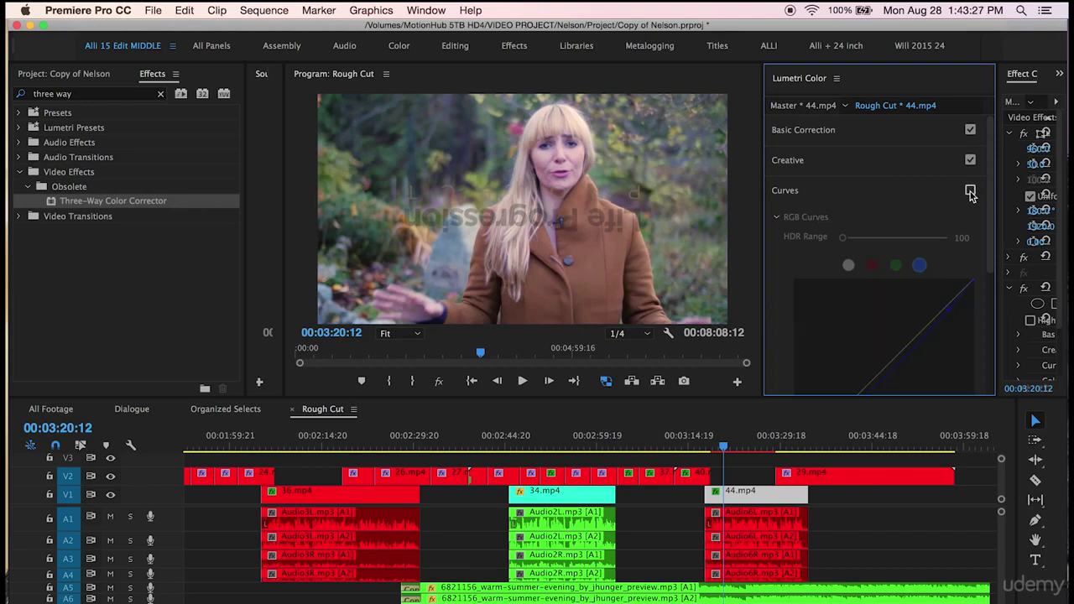
{"action": "left_click", "coordinate": [970, 191]}
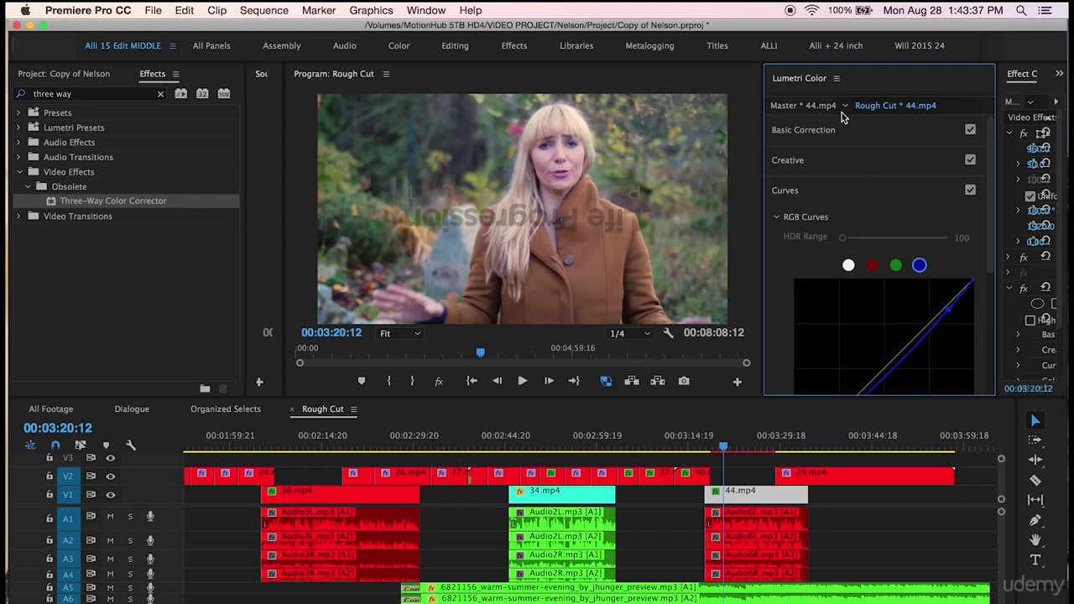
Lift Lumetri Blacks to 20.3 in Basic Correction for clip 44
{"action": "left_click", "coordinate": [793, 132]}
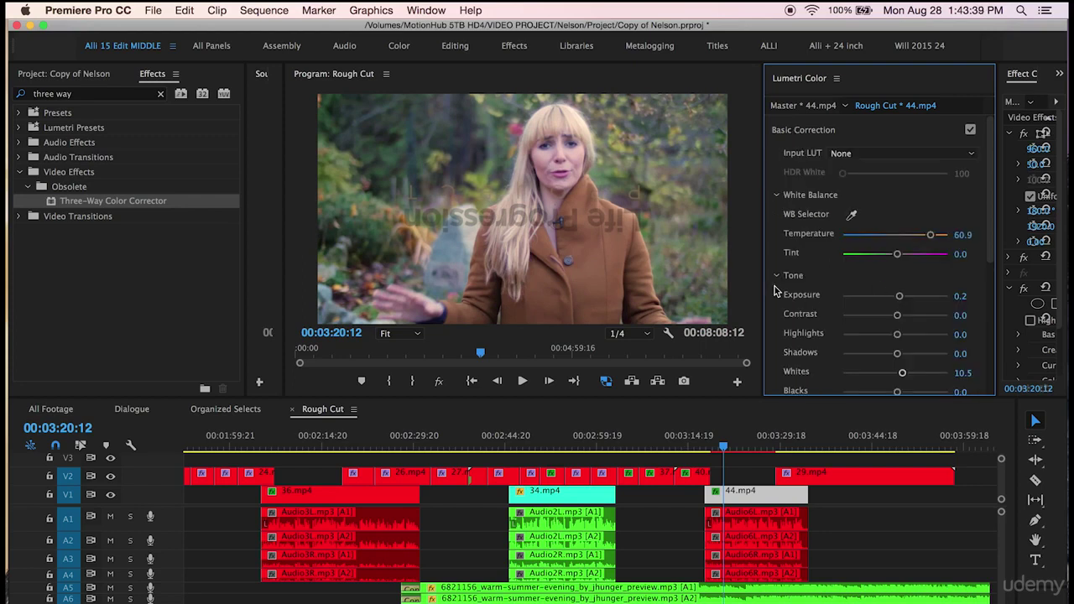
{"action": "scroll", "coordinate": [778, 337], "scroll_direction": "down", "scroll_amount": 3}
{"action": "left_click_drag", "start_coordinate": [896, 259], "coordinate": [905, 263]}
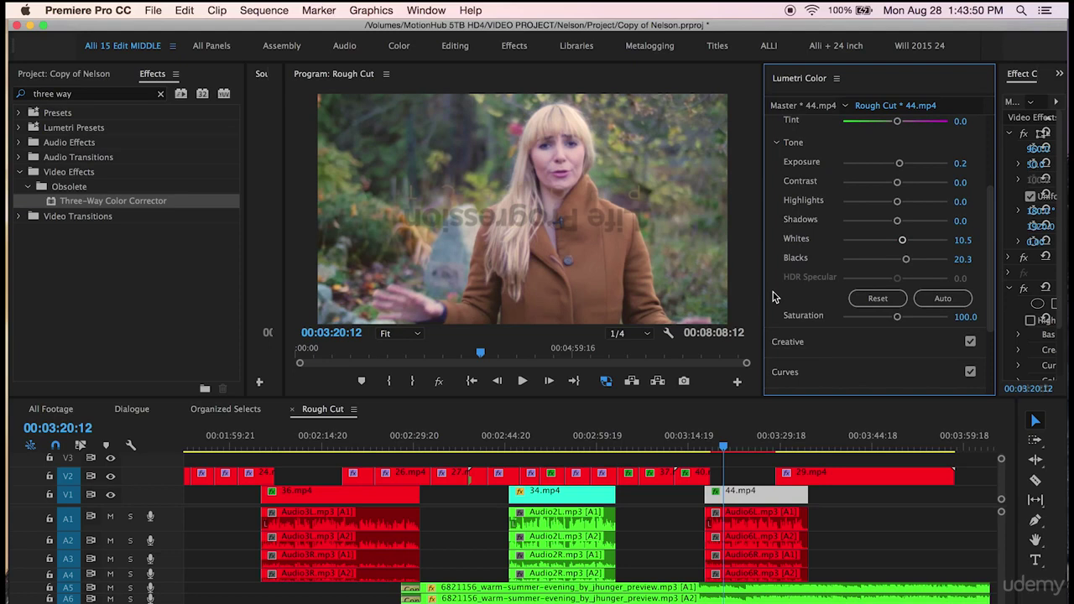
Set Saturation to 115 and widen Effect Controls to show the Lumetri Color entry
{"action": "left_click_drag", "start_coordinate": [896, 317], "coordinate": [902, 320]}
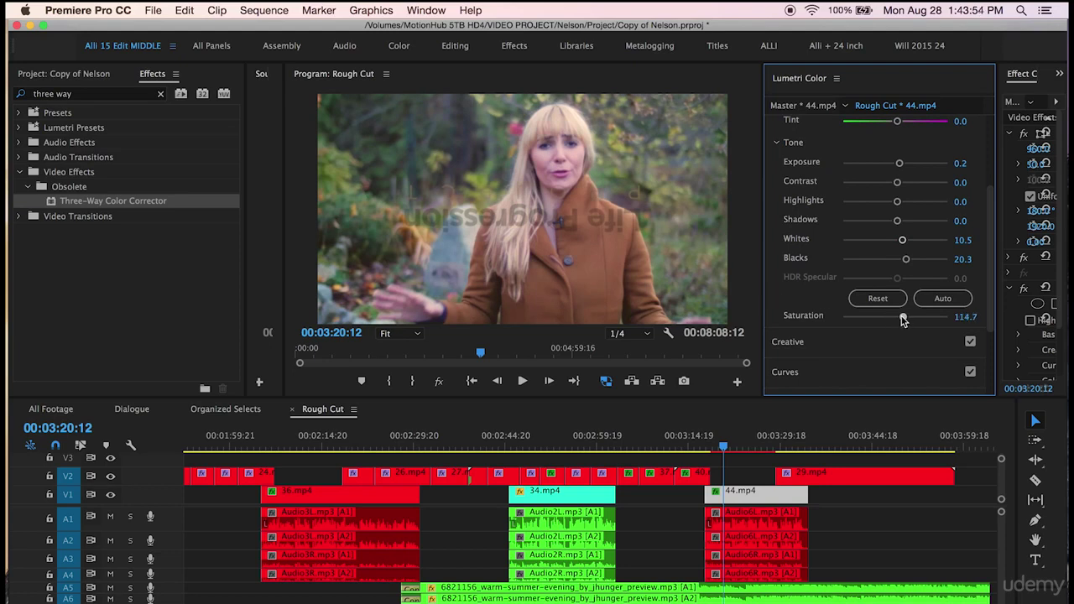
{"action": "left_click", "coordinate": [964, 317]}
{"action": "type", "text": "115"}
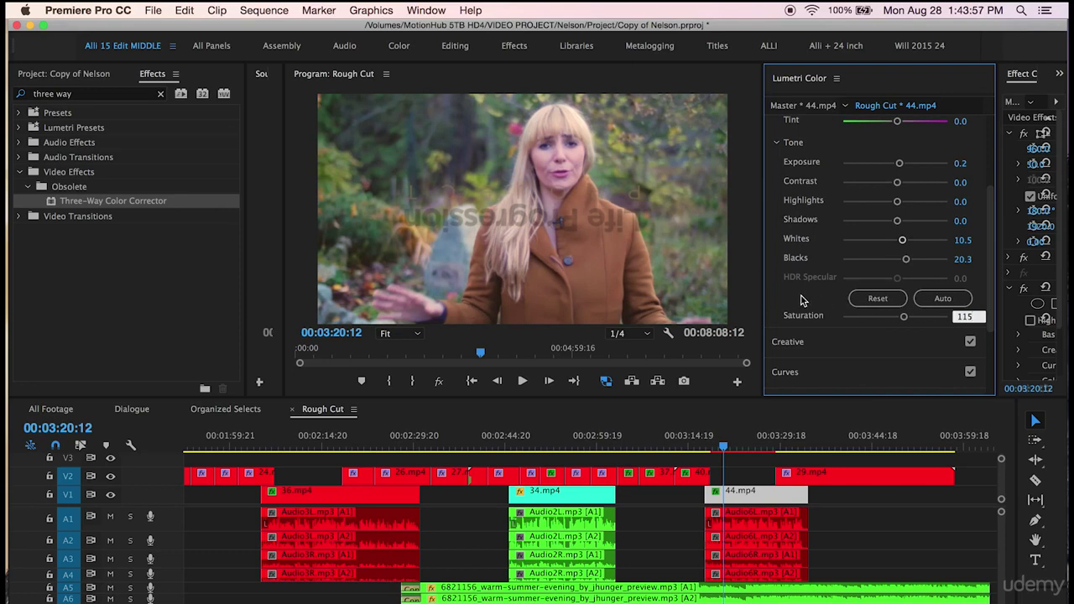
{"action": "key", "text": "Return"}
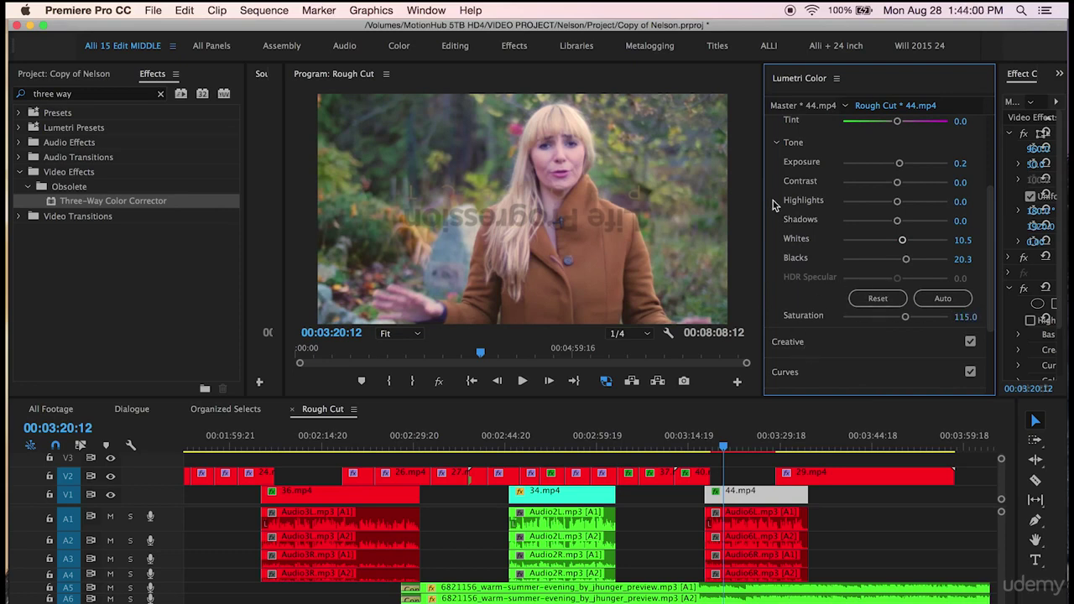
{"action": "scroll", "coordinate": [773, 201], "scroll_direction": "up", "scroll_amount": 5}
{"action": "left_click_drag", "start_coordinate": [996, 285], "coordinate": [869, 286]}
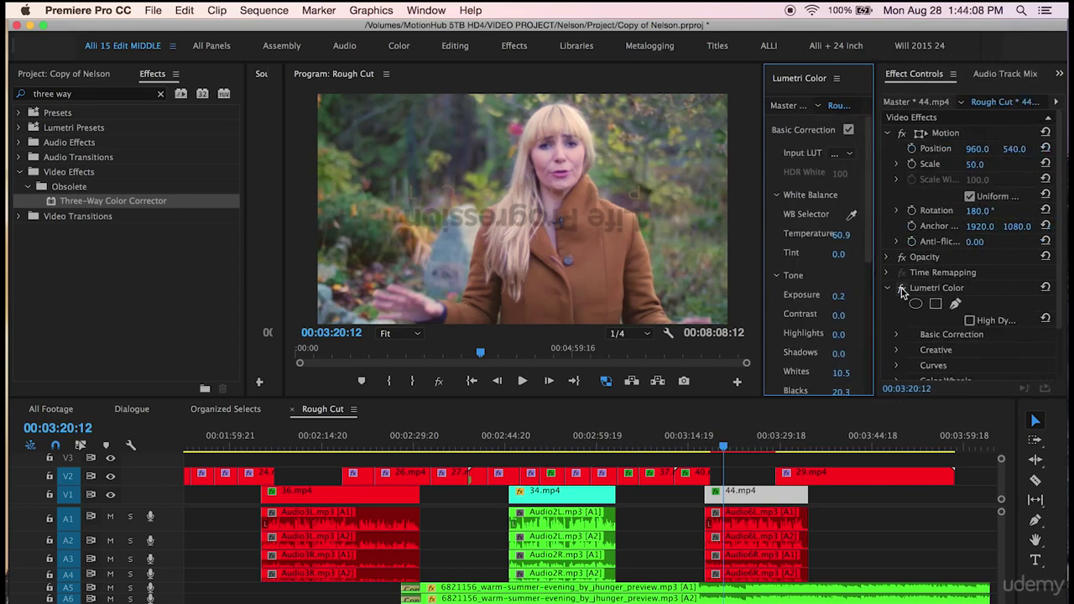
Toggle Lumetri Color off and on on clip 44, then collapse its settings in Effect Controls
{"action": "left_click", "coordinate": [901, 289]}
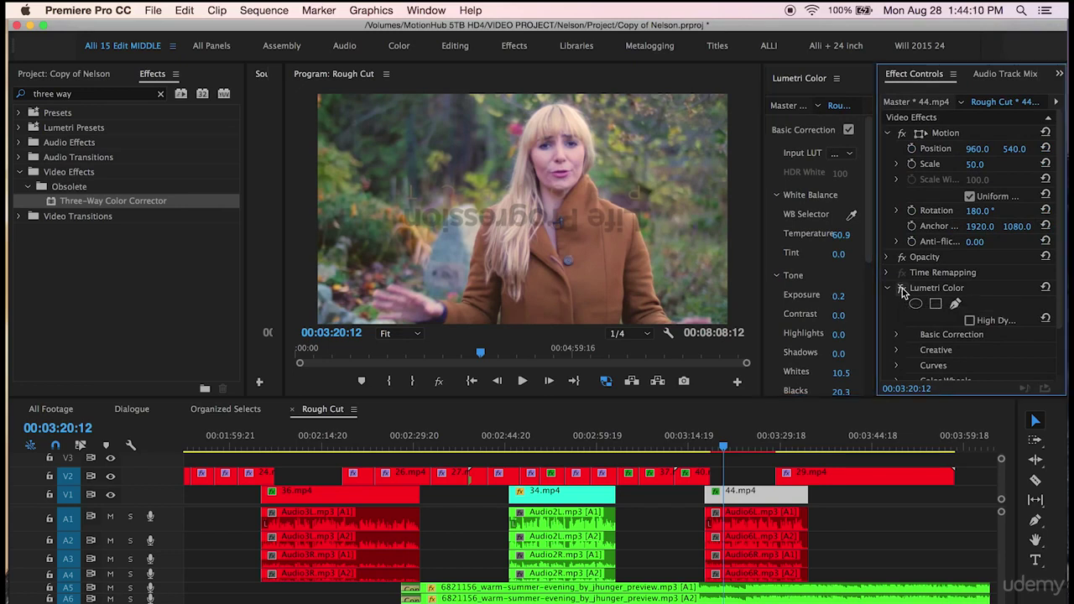
{"action": "left_click", "coordinate": [902, 289]}
{"action": "left_click", "coordinate": [886, 288]}
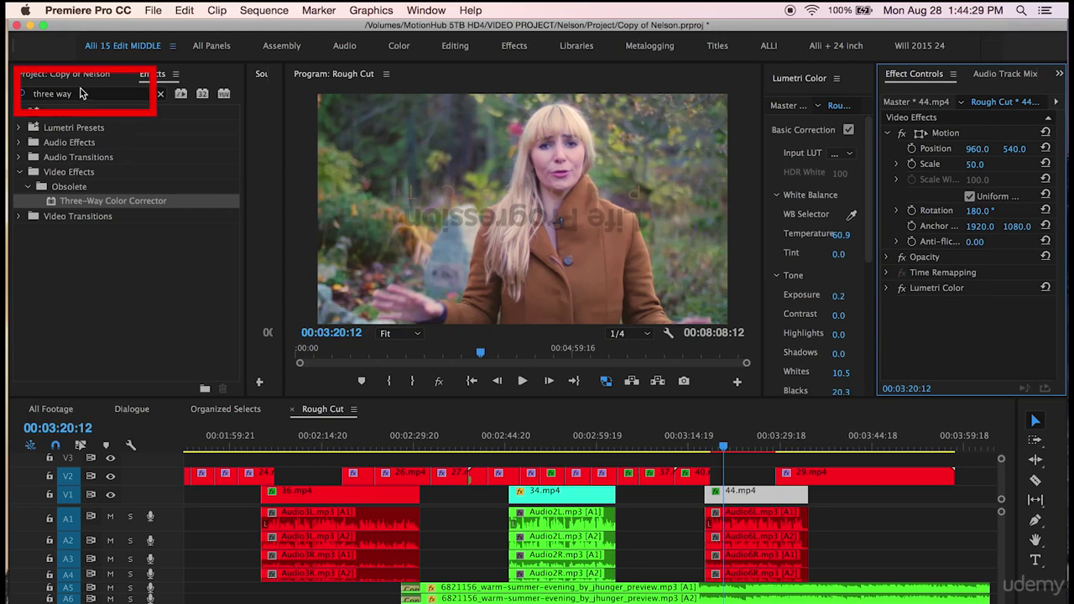
Apply Brightness & Contrast found by searching 'contrast' to clip 44 and set Contrast to 10
{"action": "left_click", "coordinate": [108, 94]}
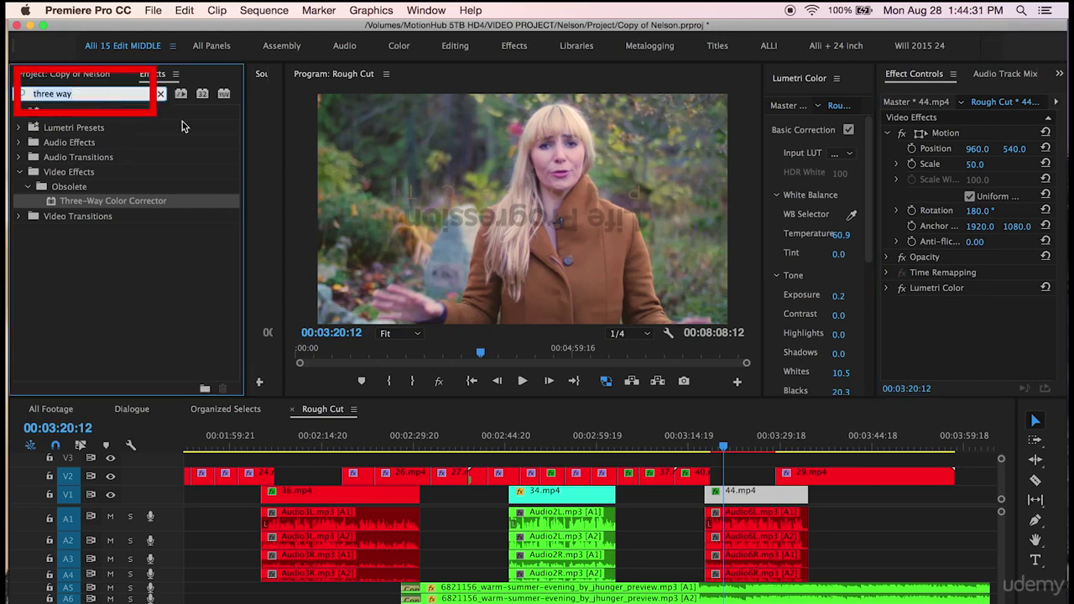
{"action": "type", "text": "contrast"}
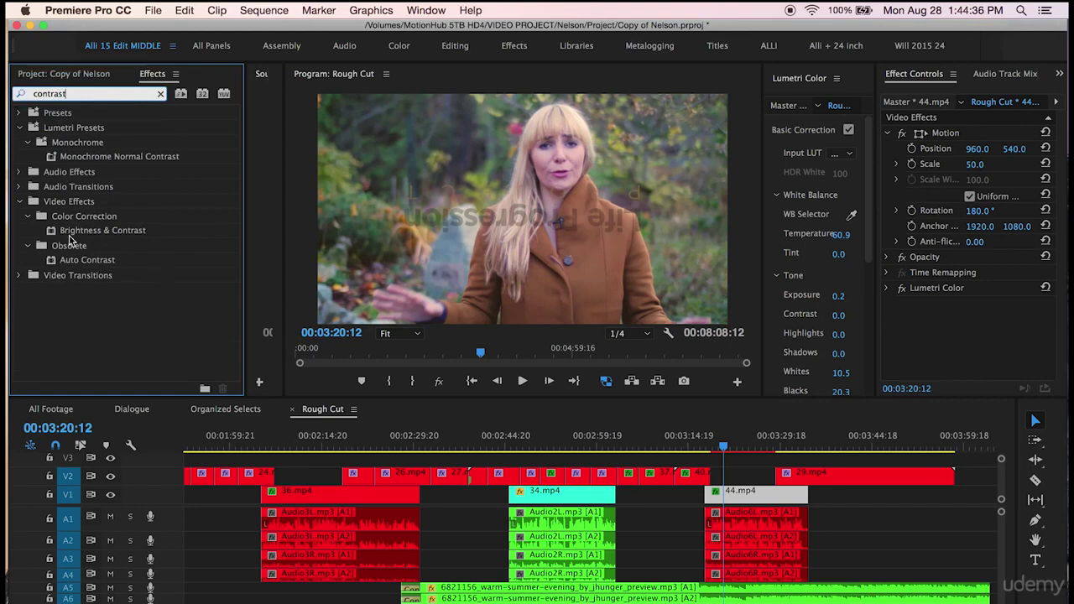
{"action": "left_click_drag", "start_coordinate": [69, 236], "coordinate": [931, 344]}
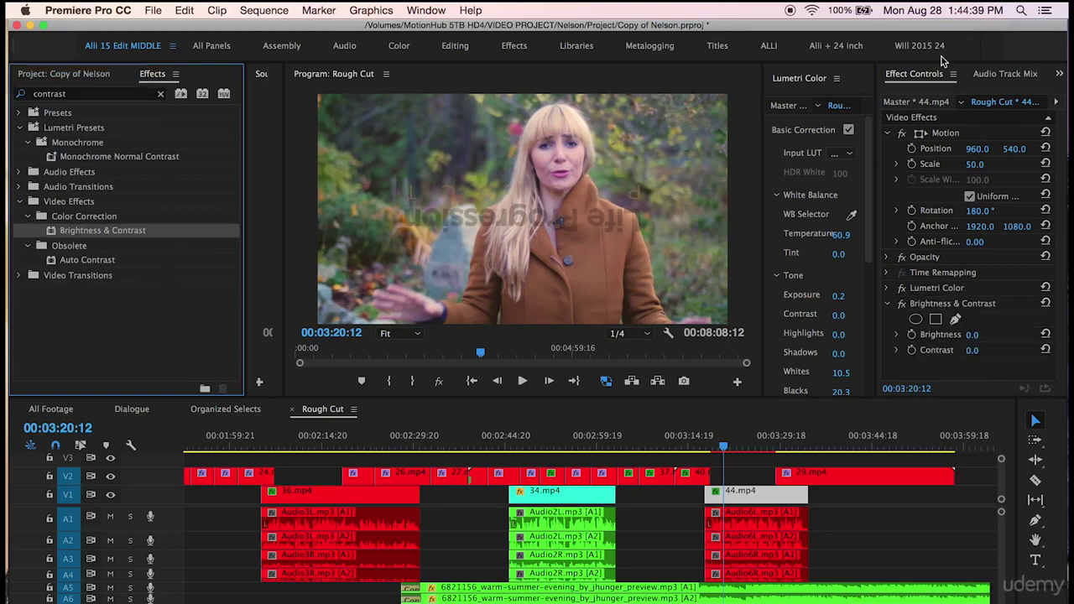
{"action": "left_click", "coordinate": [969, 351]}
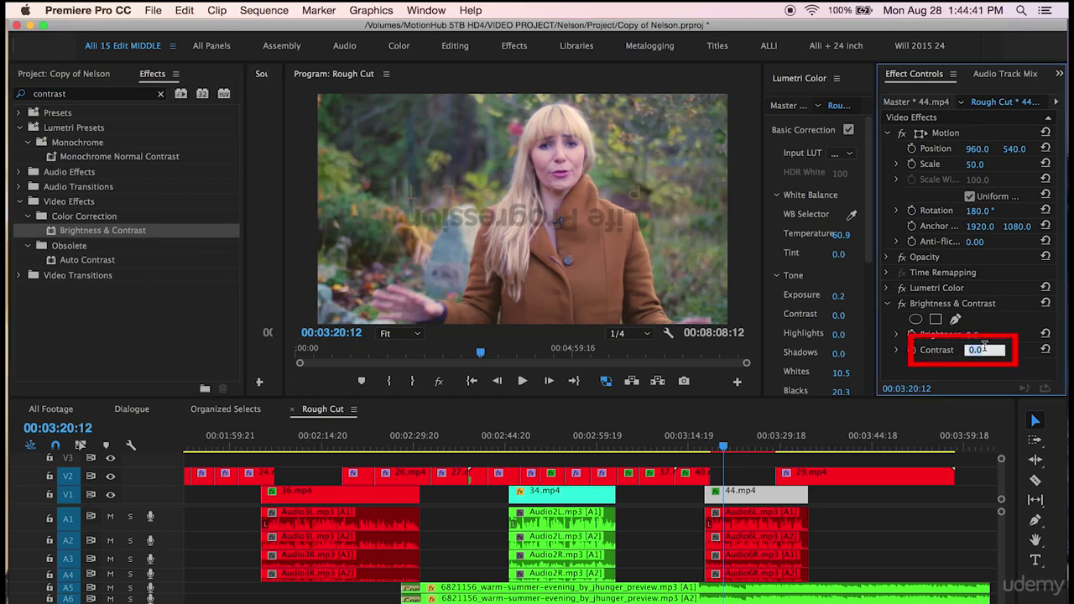
{"action": "type", "text": "10"}
{"action": "key", "text": "Return"}
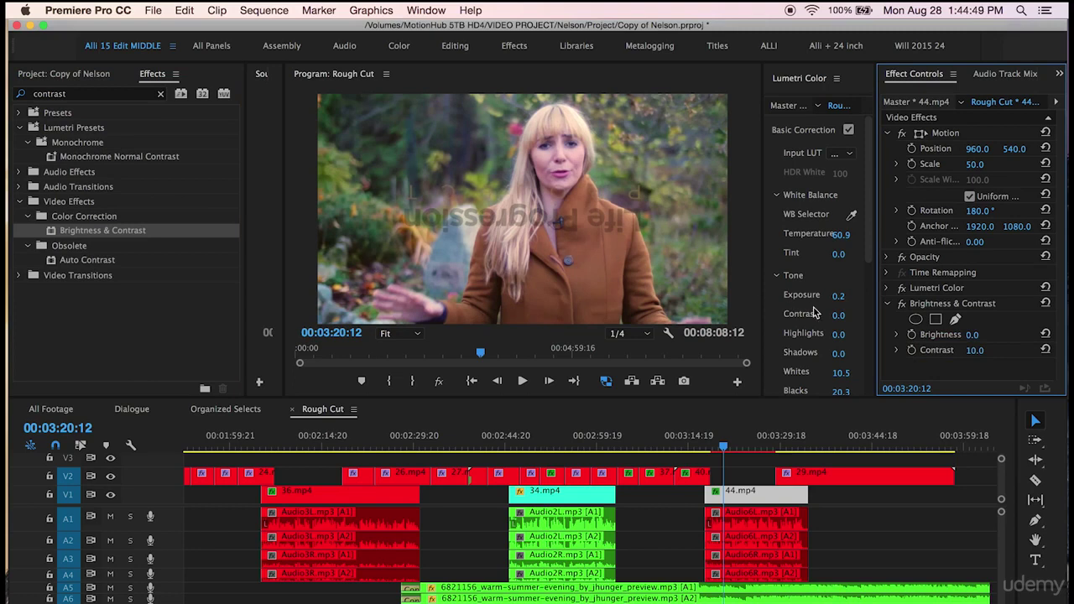
Toggle Brightness & Contrast off and on, then change its Contrast from 10 to 7
{"action": "left_click", "coordinate": [901, 305]}
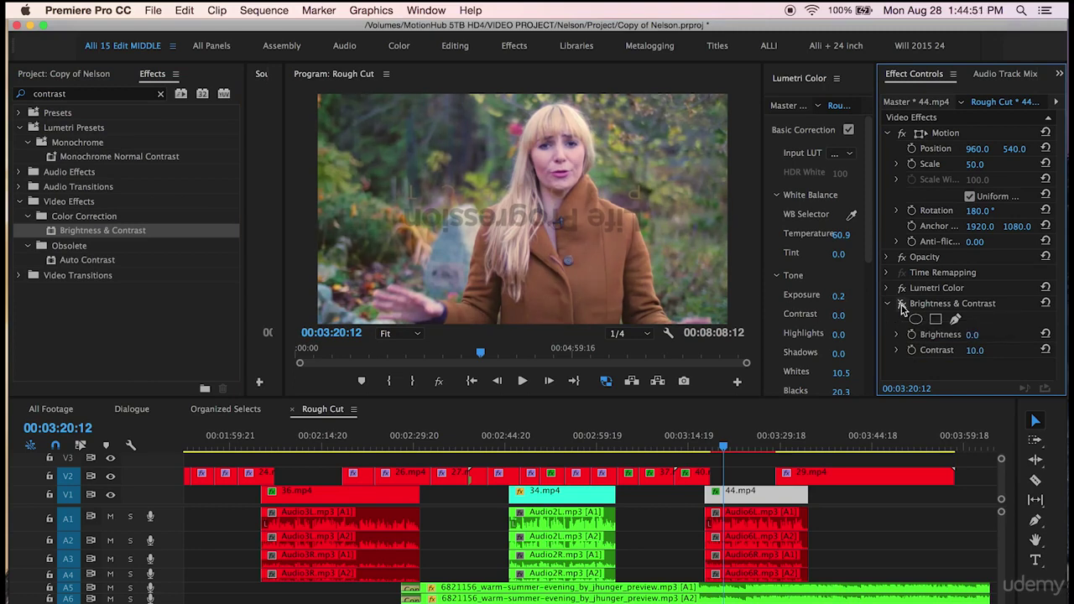
{"action": "left_click", "coordinate": [901, 305]}
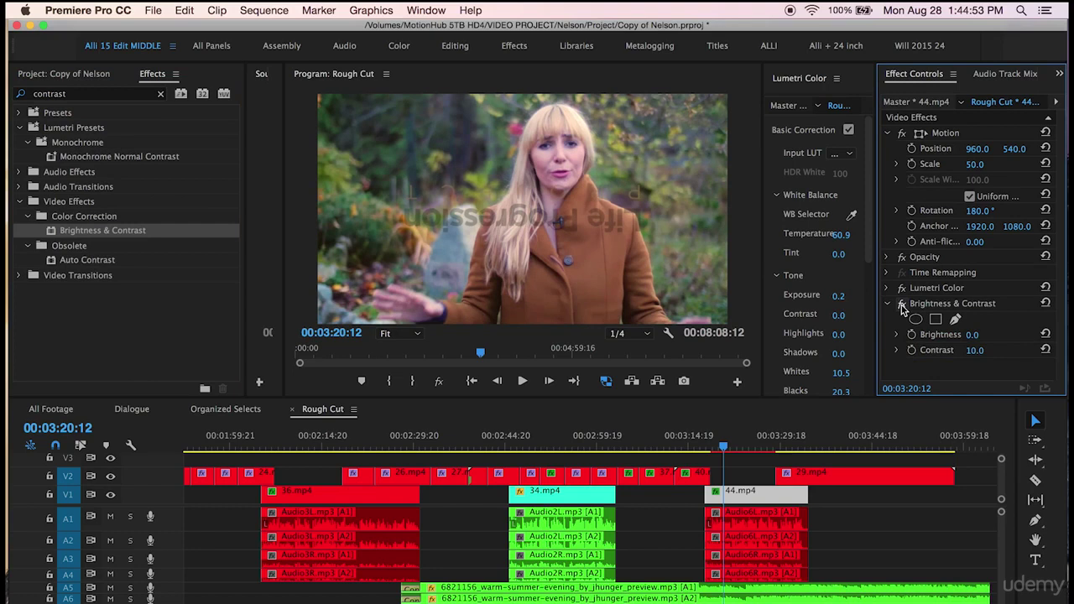
{"action": "left_click", "coordinate": [974, 350]}
{"action": "type", "text": "7"}
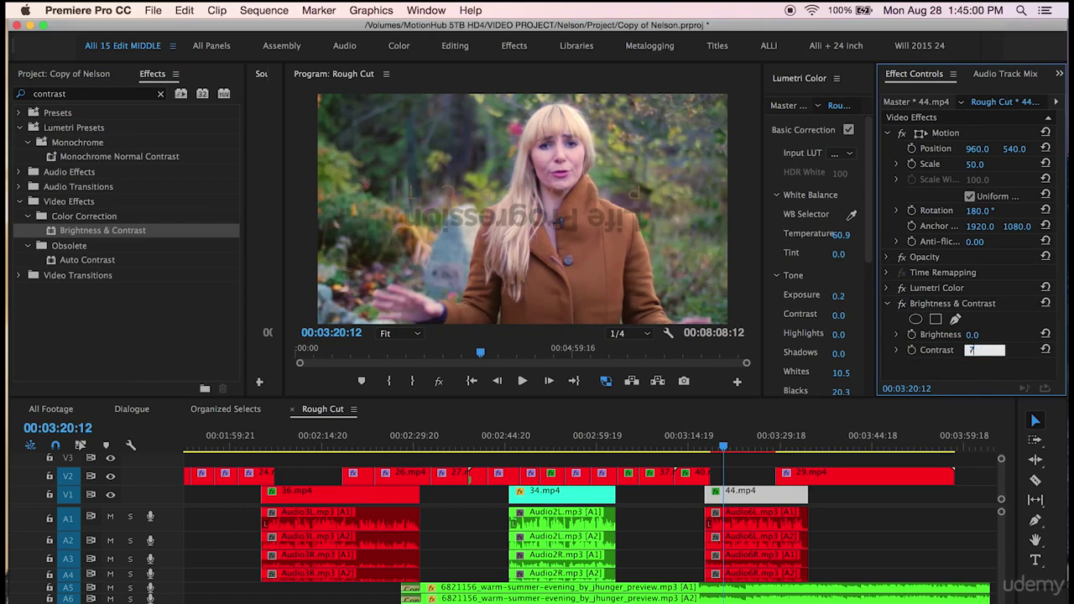
{"action": "key", "text": "Return"}
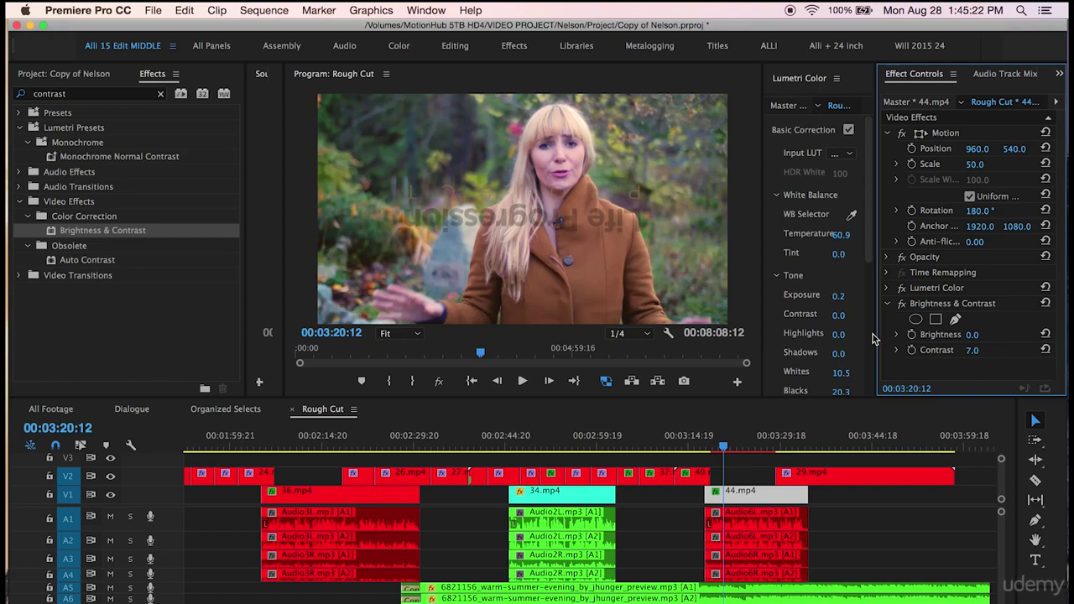
Deselect clip 44 by clicking empty timeline space, clearing its effect settings from view
{"action": "left_click", "coordinate": [879, 537]}
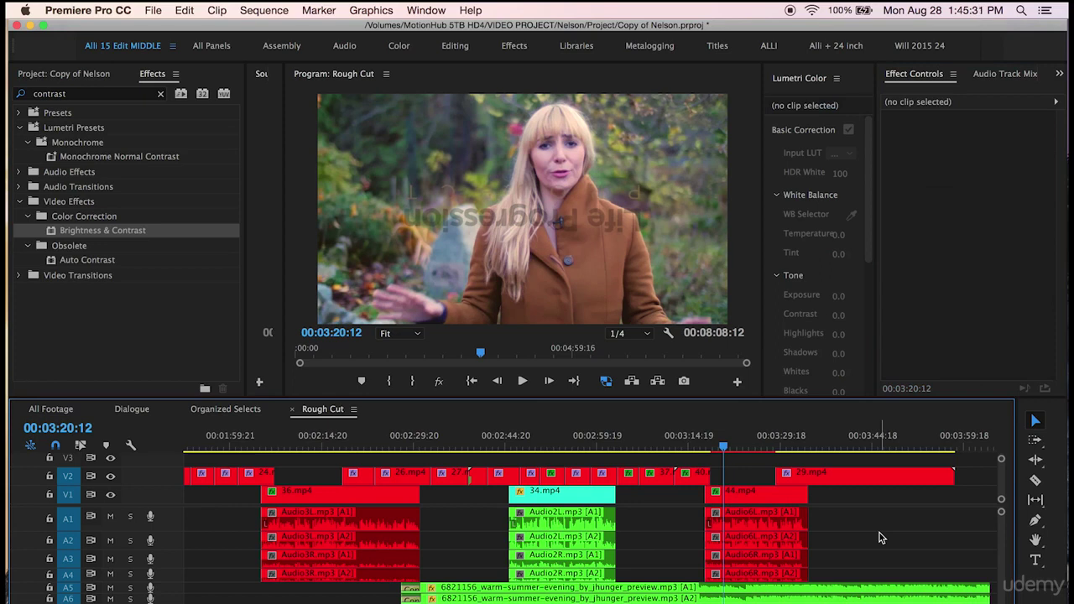